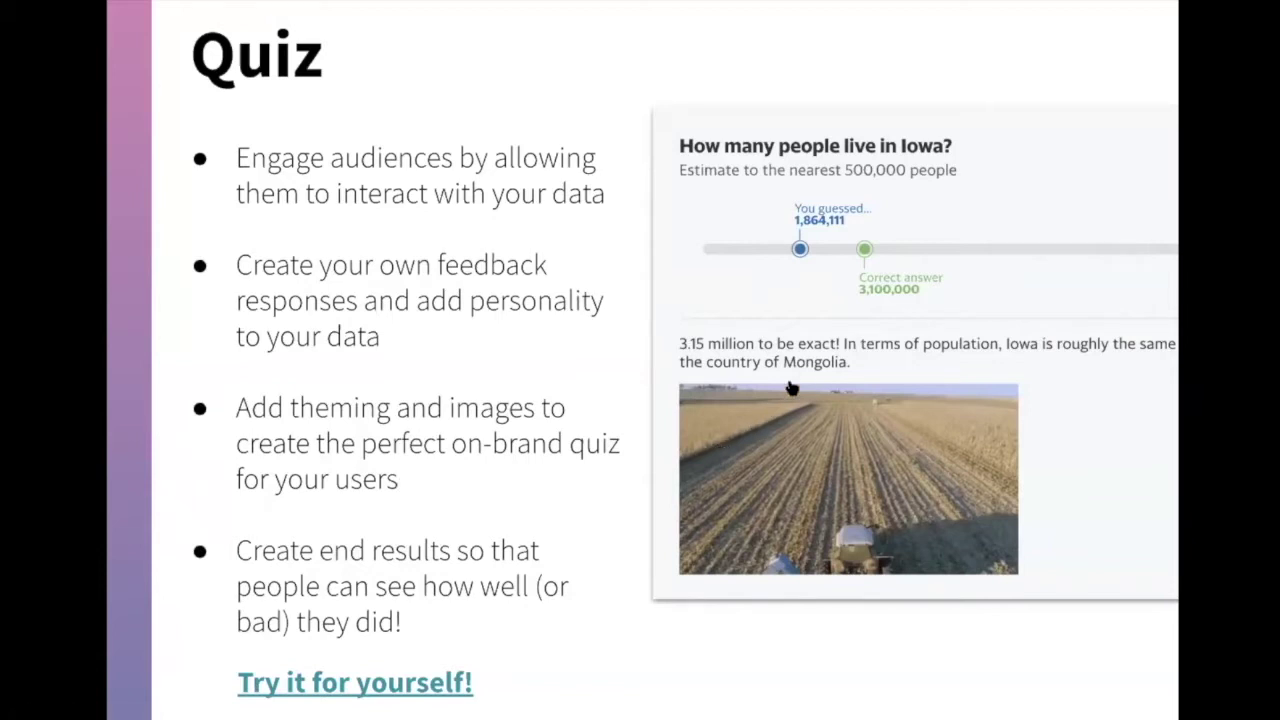
# Move from the Google Slides quiz slide to the Flourish 'Example updated Iowa US quiz' editor
pyautogui.click(808, 357)
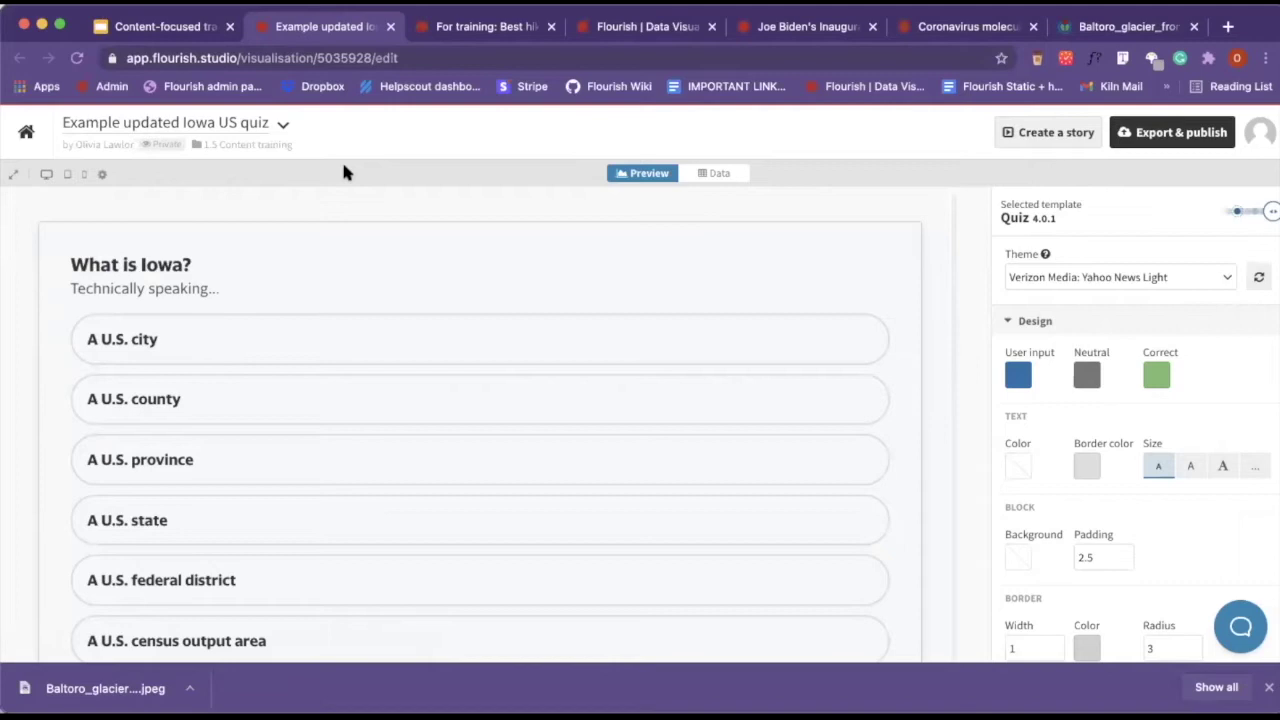
# Open the quiz data and look through the Questions, Feedback and End result sheets
pyautogui.click(717, 174)
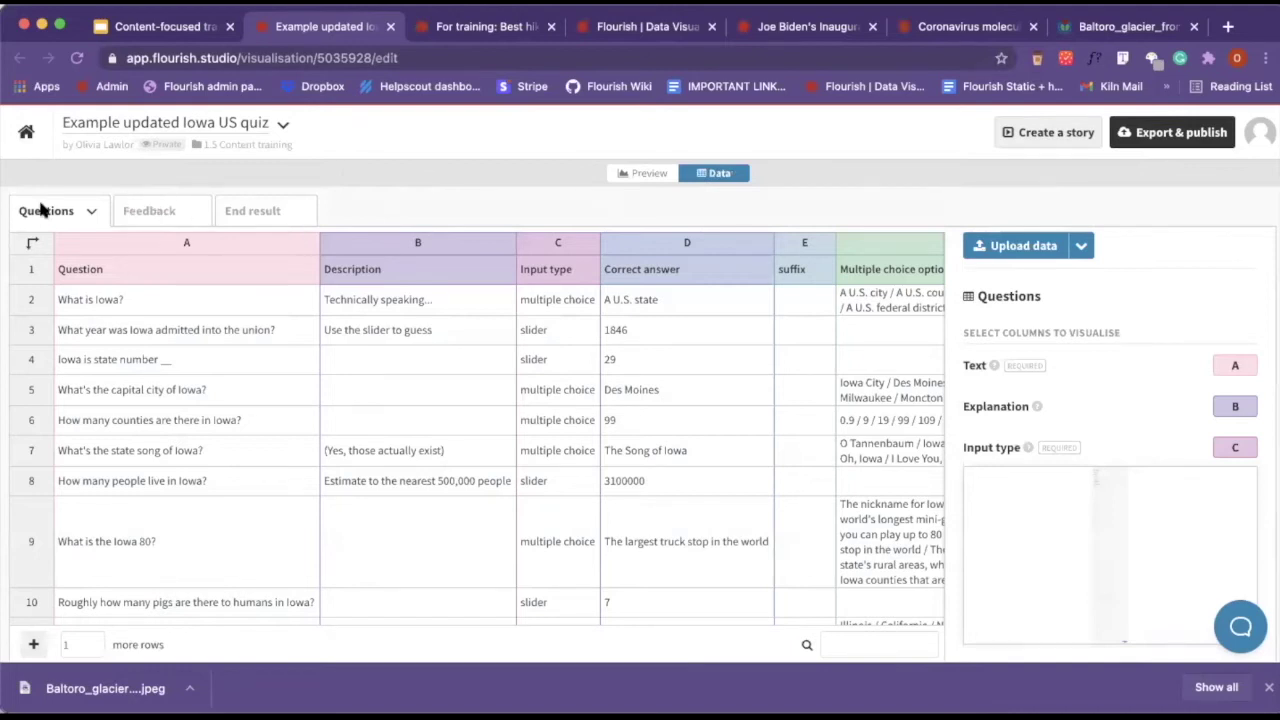
pyautogui.click(143, 215)
pyautogui.click(238, 214)
pyautogui.click(50, 216)
# Compare the preview with the 'What is Iowa?' question in A2 and its description in B2
pyautogui.click(645, 173)
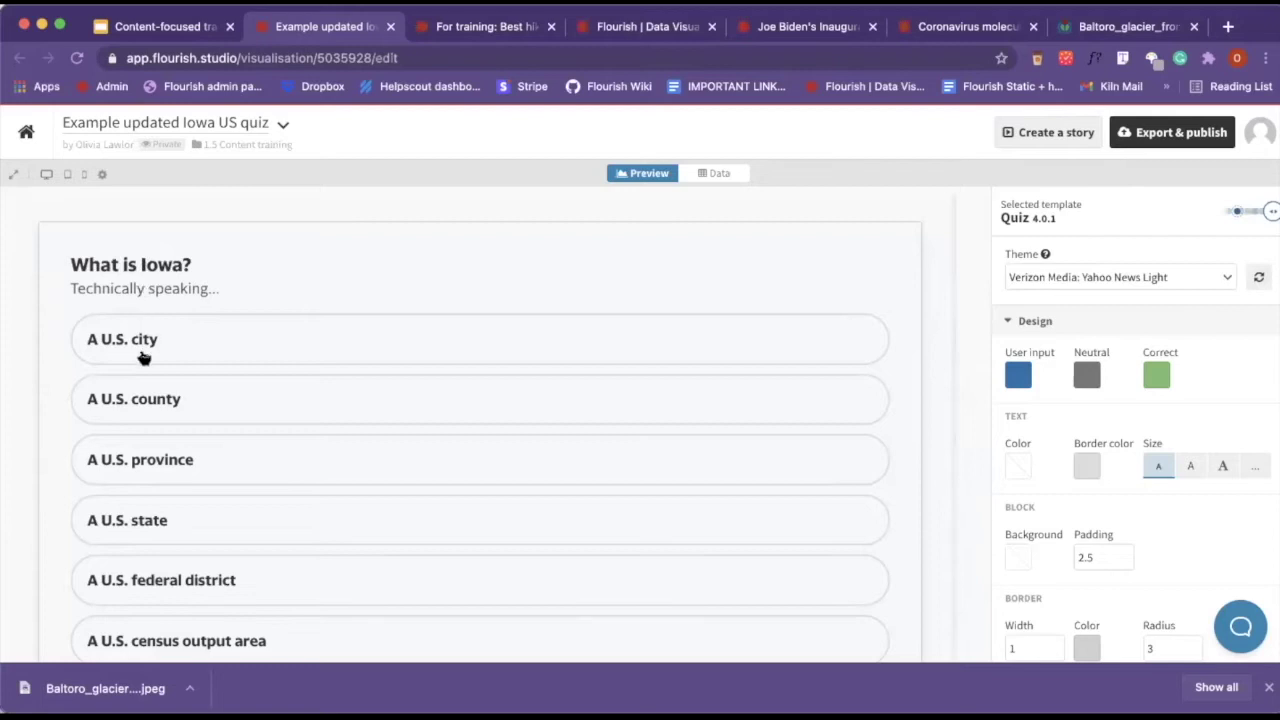
pyautogui.scroll(-1, 143, 357)
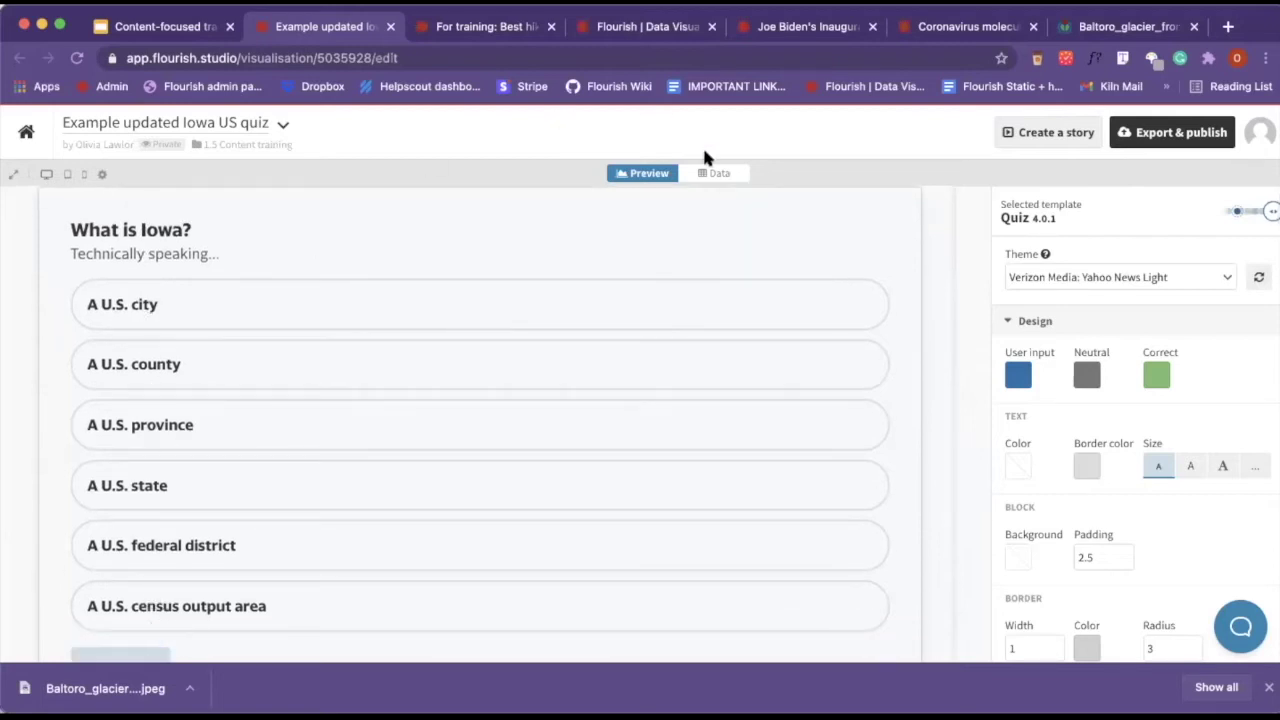
pyautogui.click(713, 175)
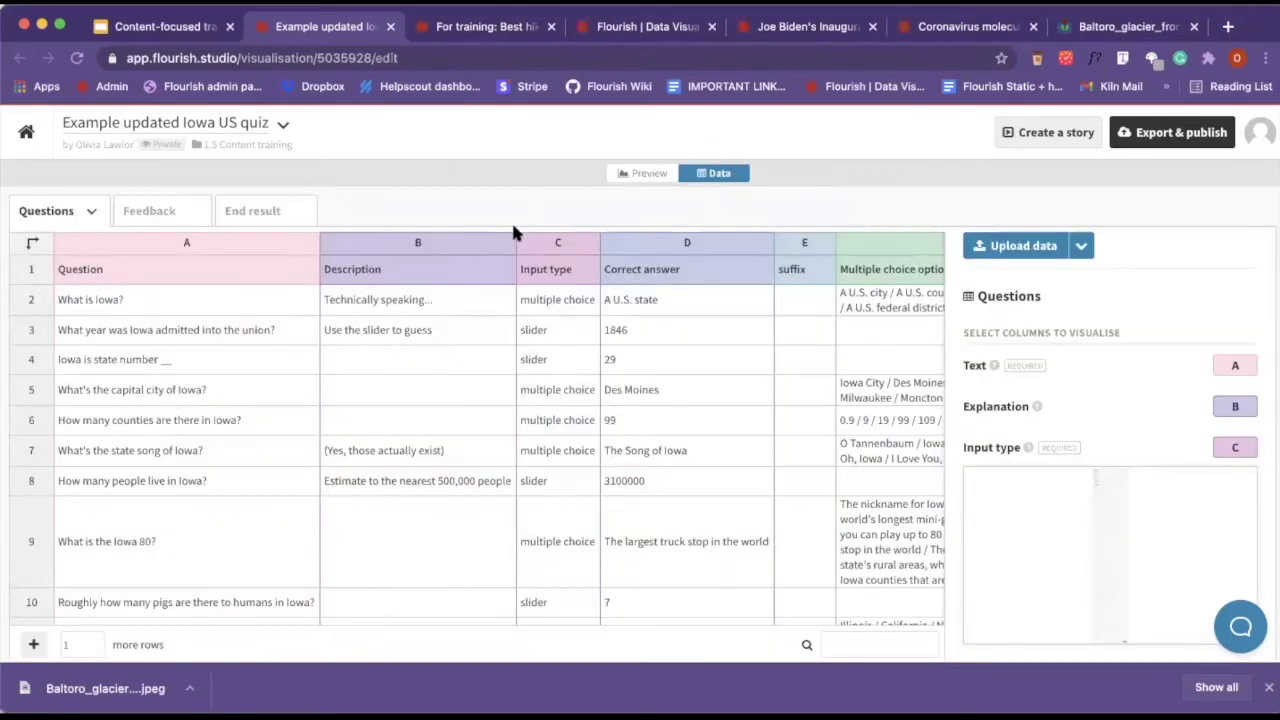
pyautogui.click(195, 298)
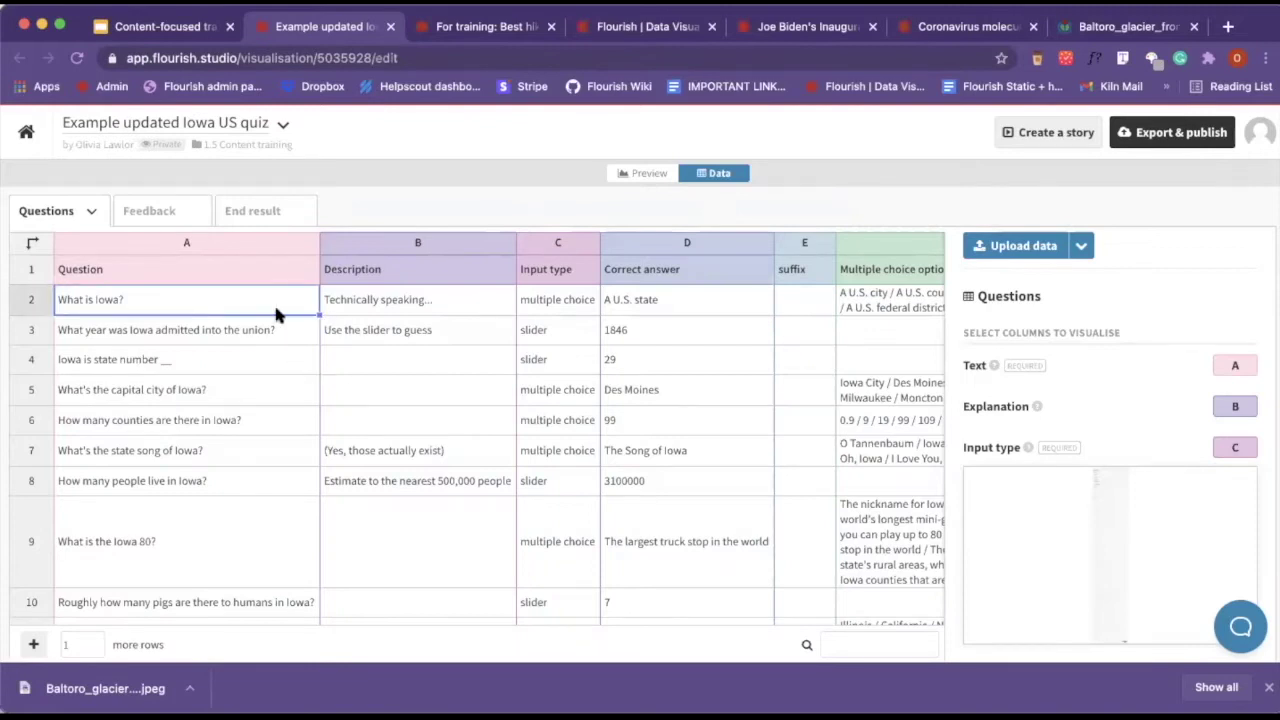
pyautogui.click(362, 301)
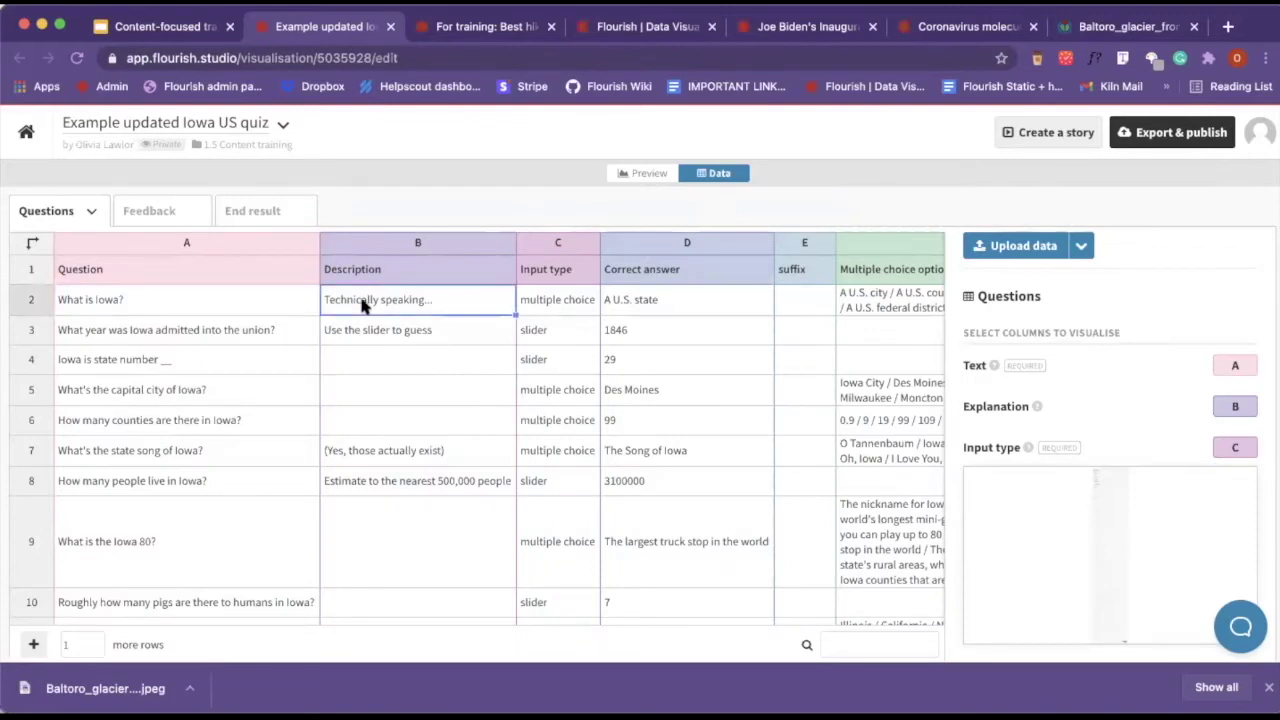
pyautogui.click(628, 173)
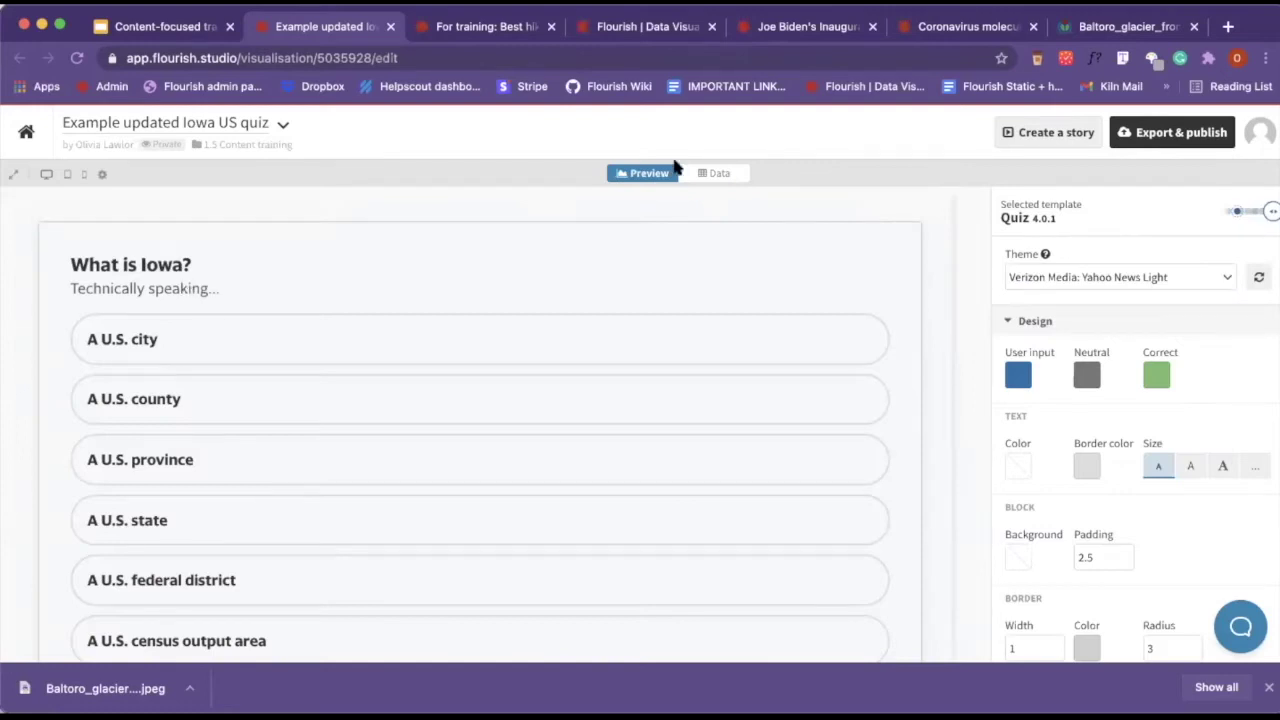
pyautogui.click(732, 179)
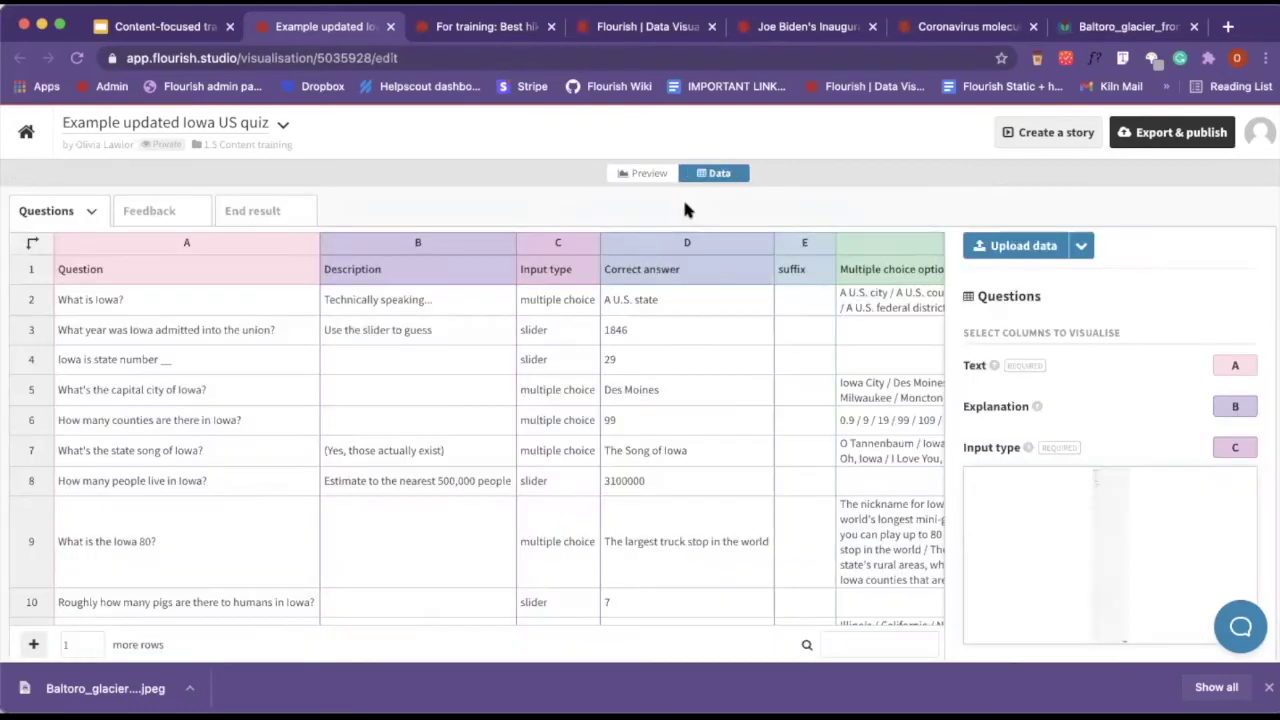
pyautogui.click(557, 303)
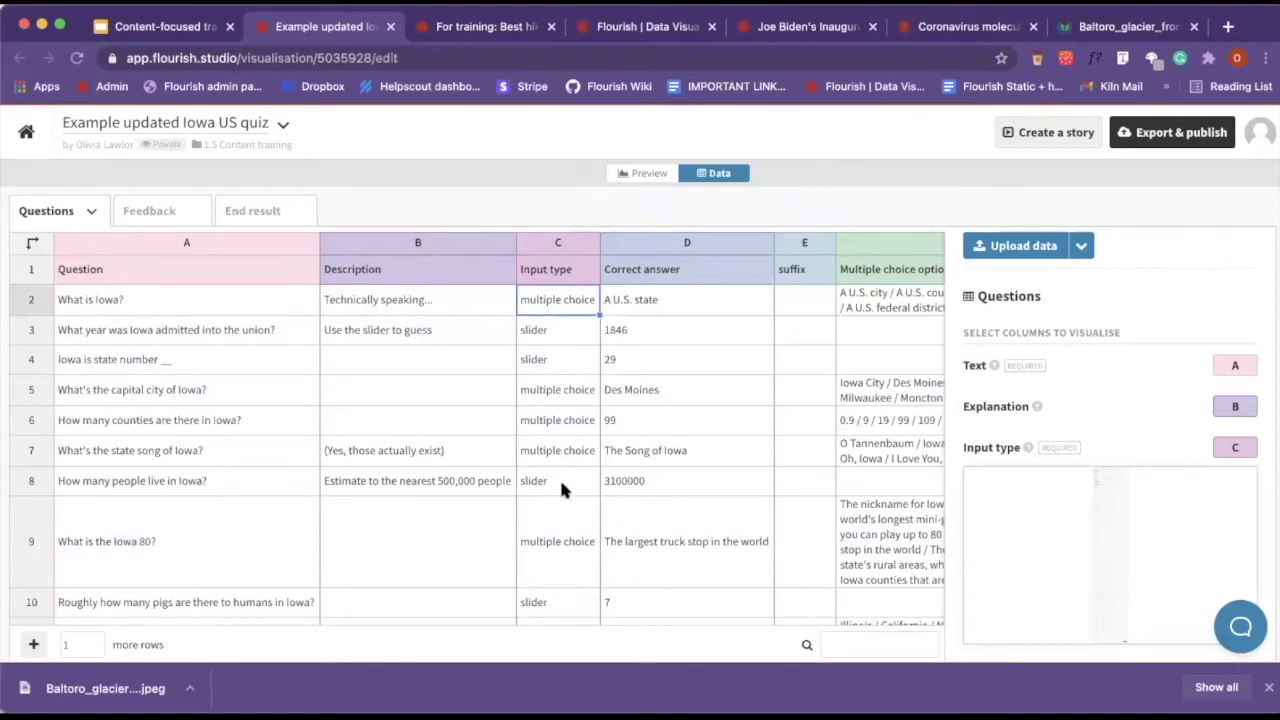
pyautogui.scroll(-1, 559, 477)
pyautogui.scroll(1, 559, 469)
pyautogui.hscroll(1, 559, 470)
pyautogui.hscroll(3, 559, 470)
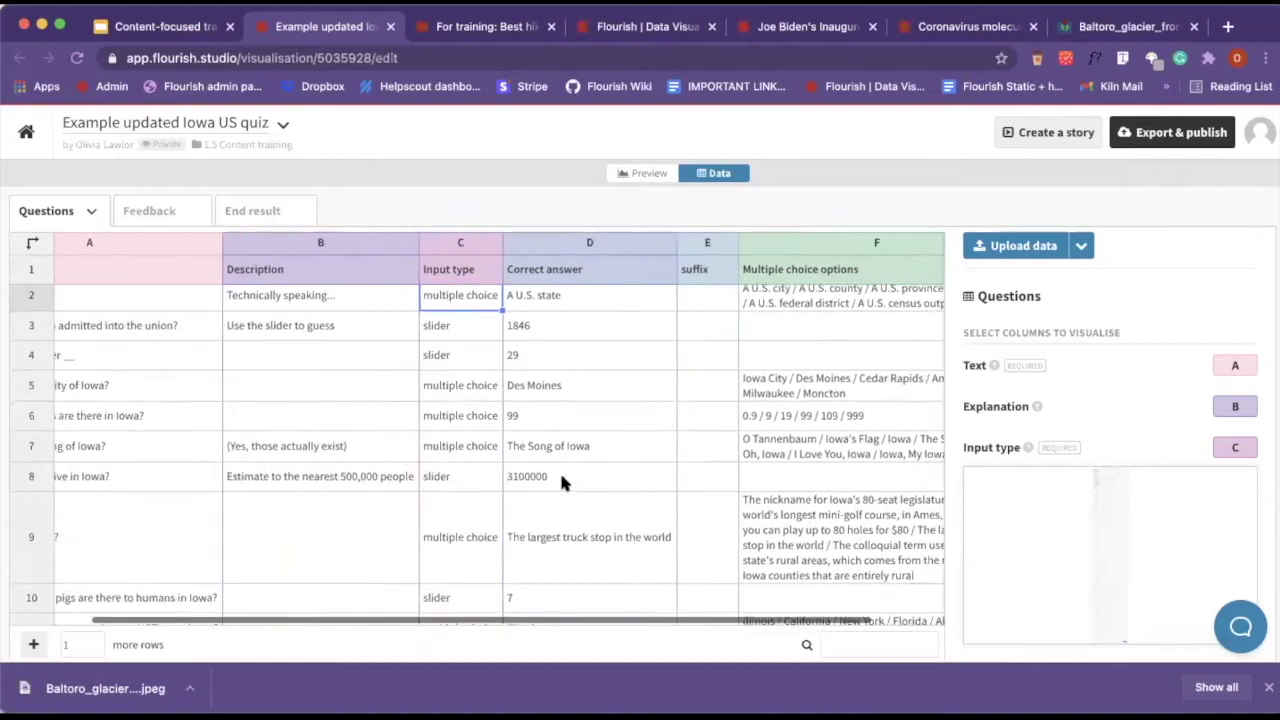
pyautogui.click(518, 314)
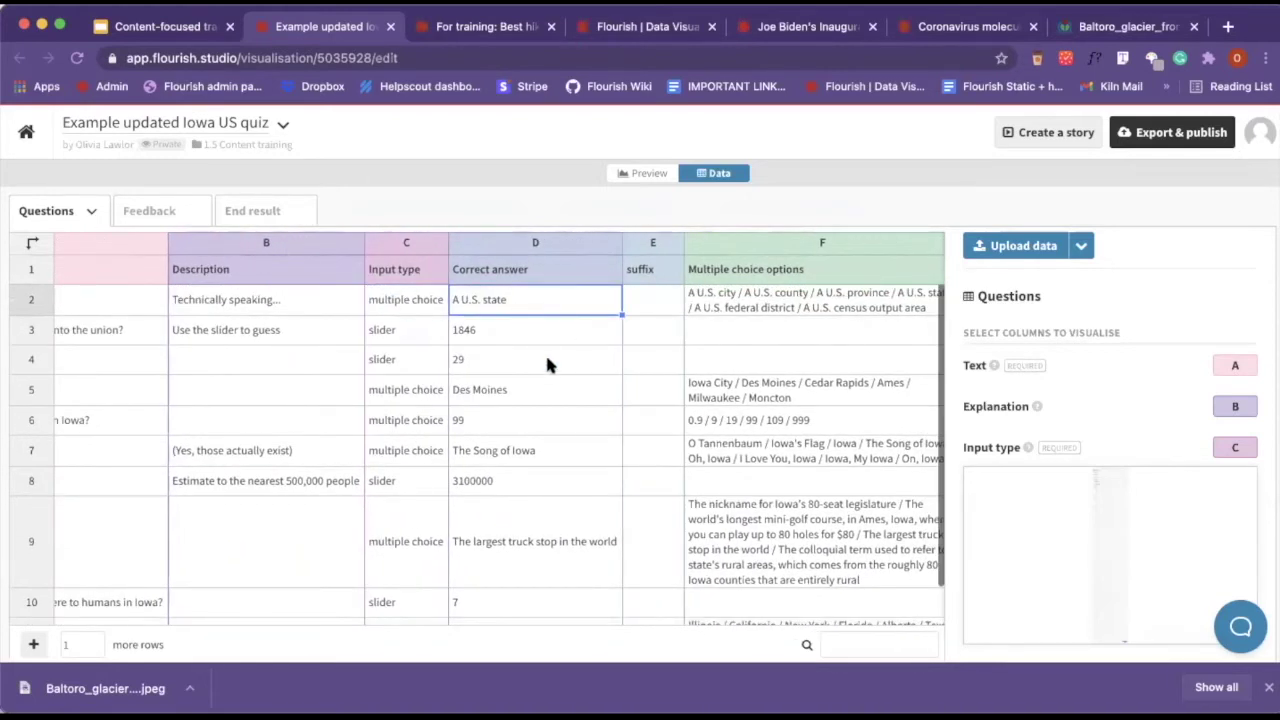
pyautogui.hscroll(1, 535, 350)
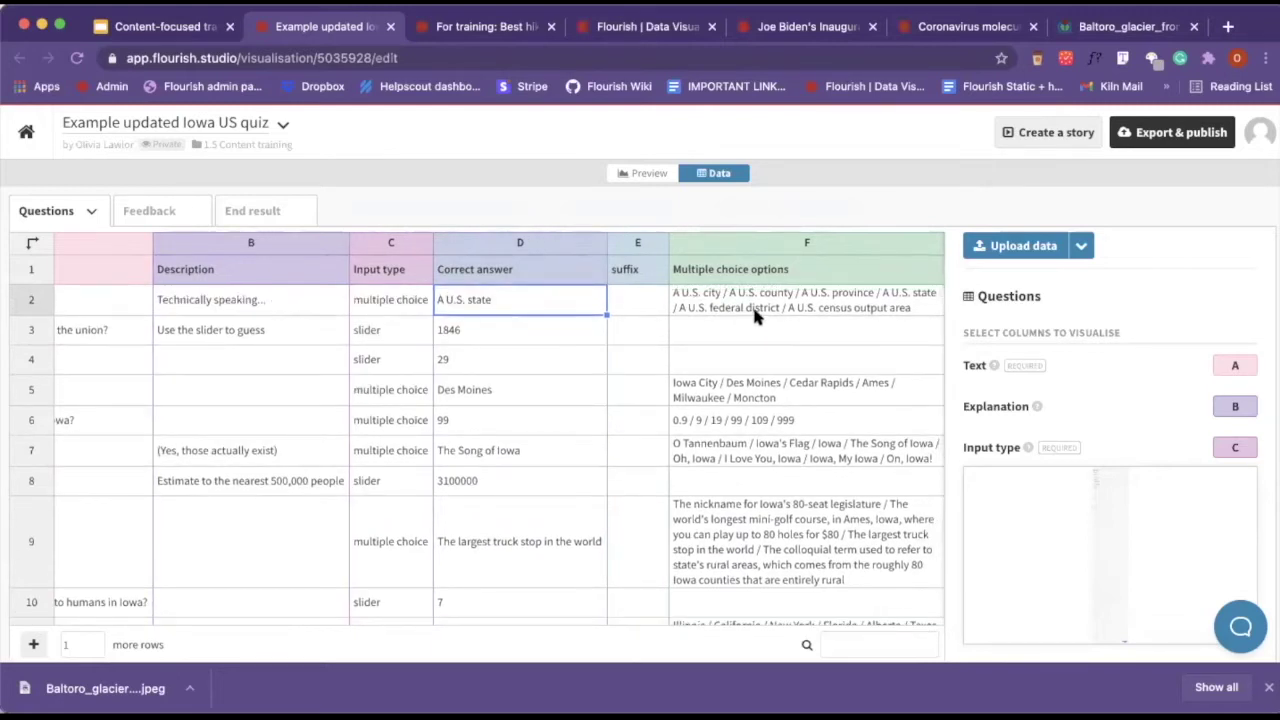
pyautogui.click(648, 175)
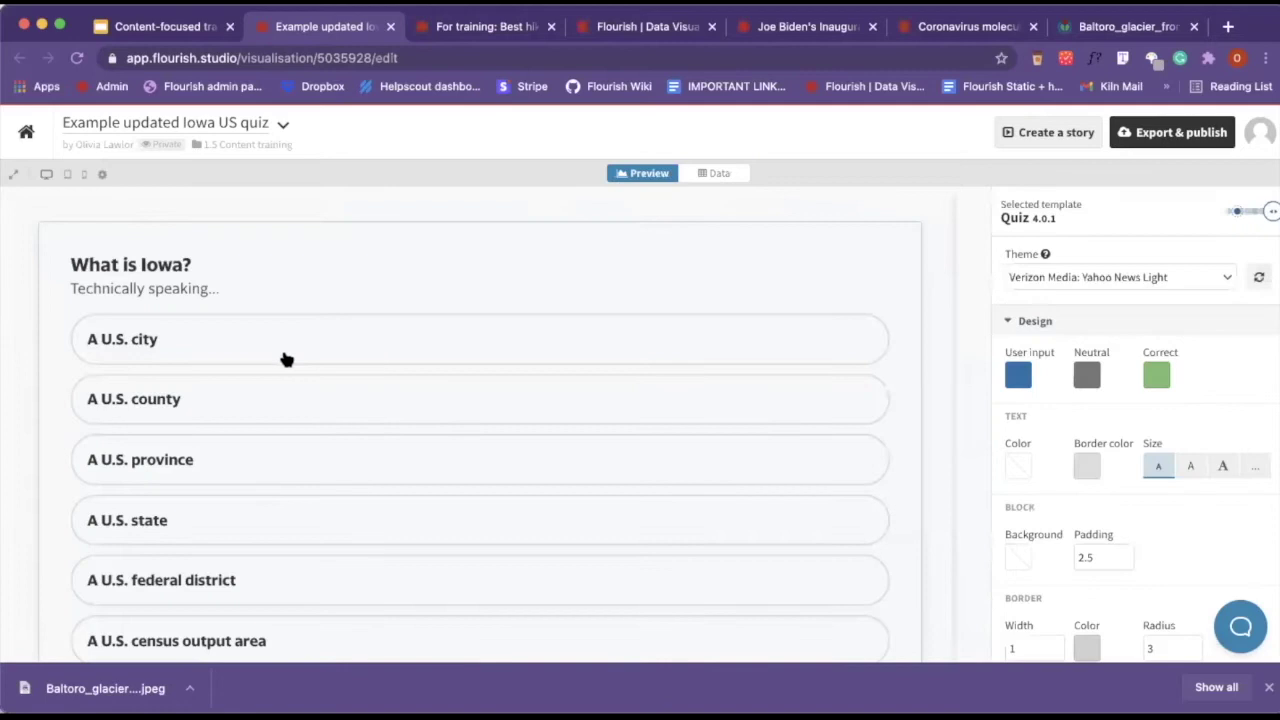
pyautogui.scroll(-2, 285, 362)
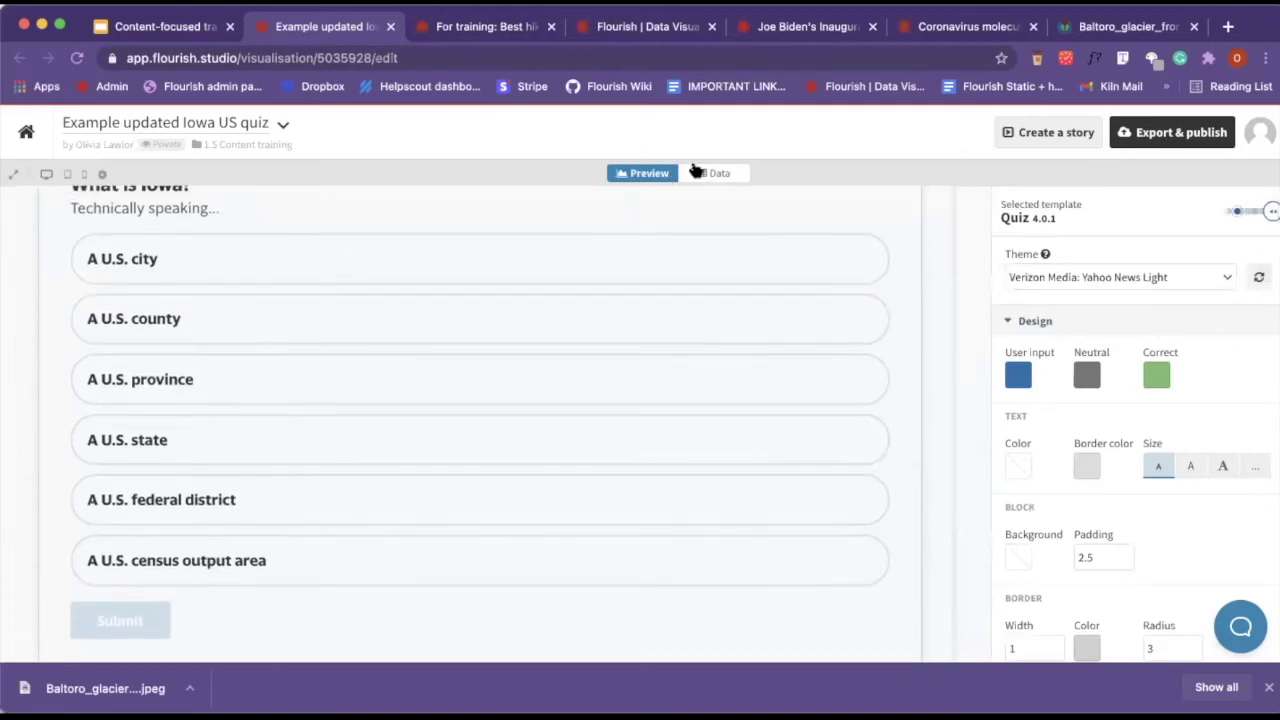
pyautogui.click(706, 172)
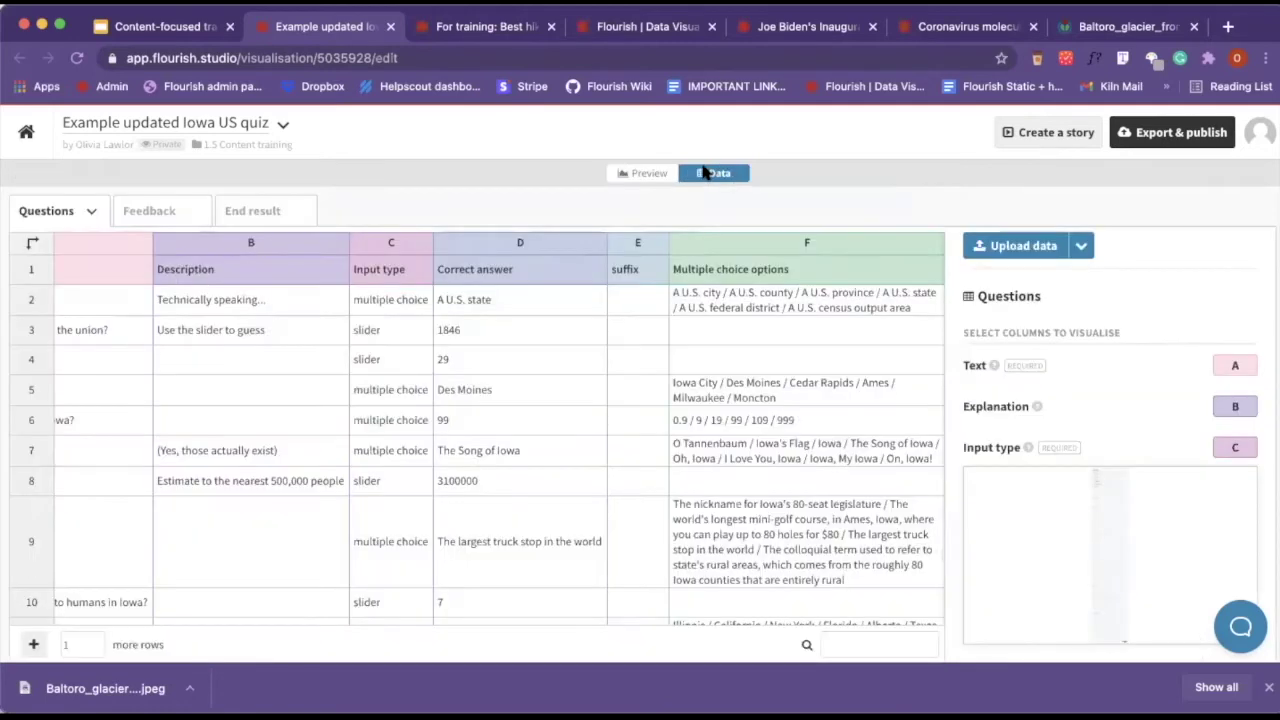
pyautogui.click(645, 178)
pyautogui.scroll(-4, 300, 390)
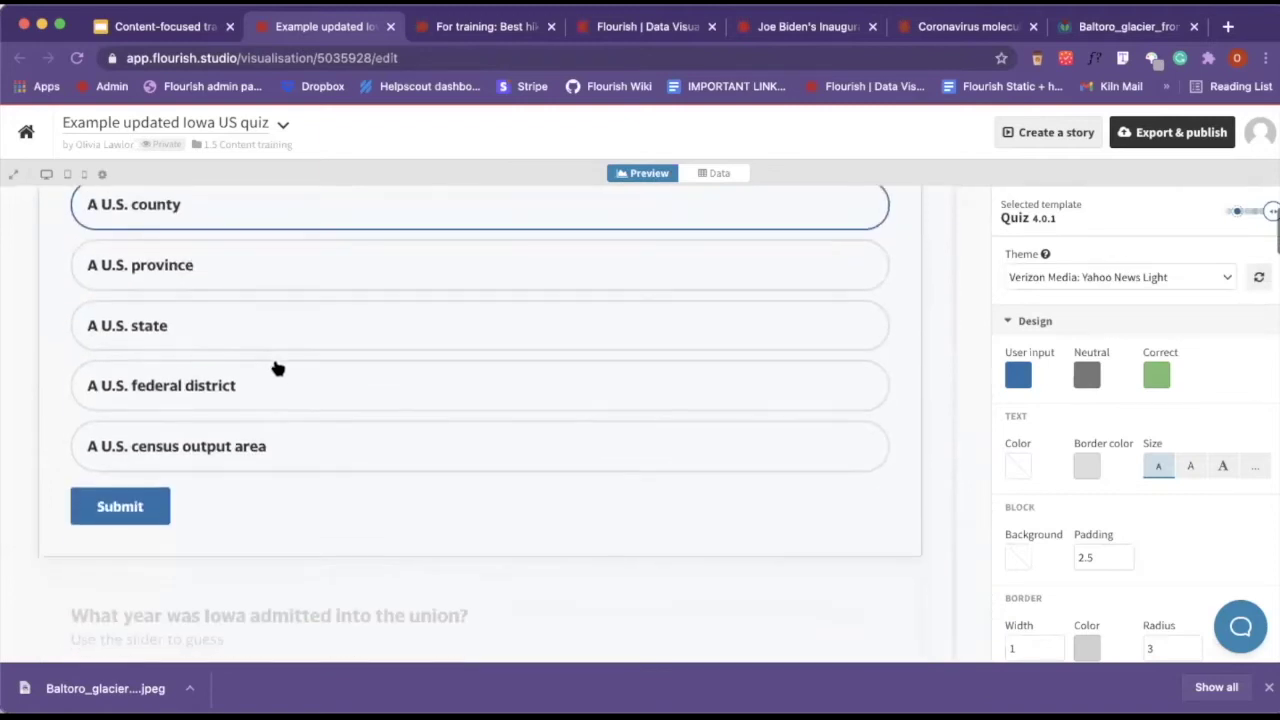
pyautogui.scroll(4, 266, 266)
pyautogui.scroll(-3, 222, 560)
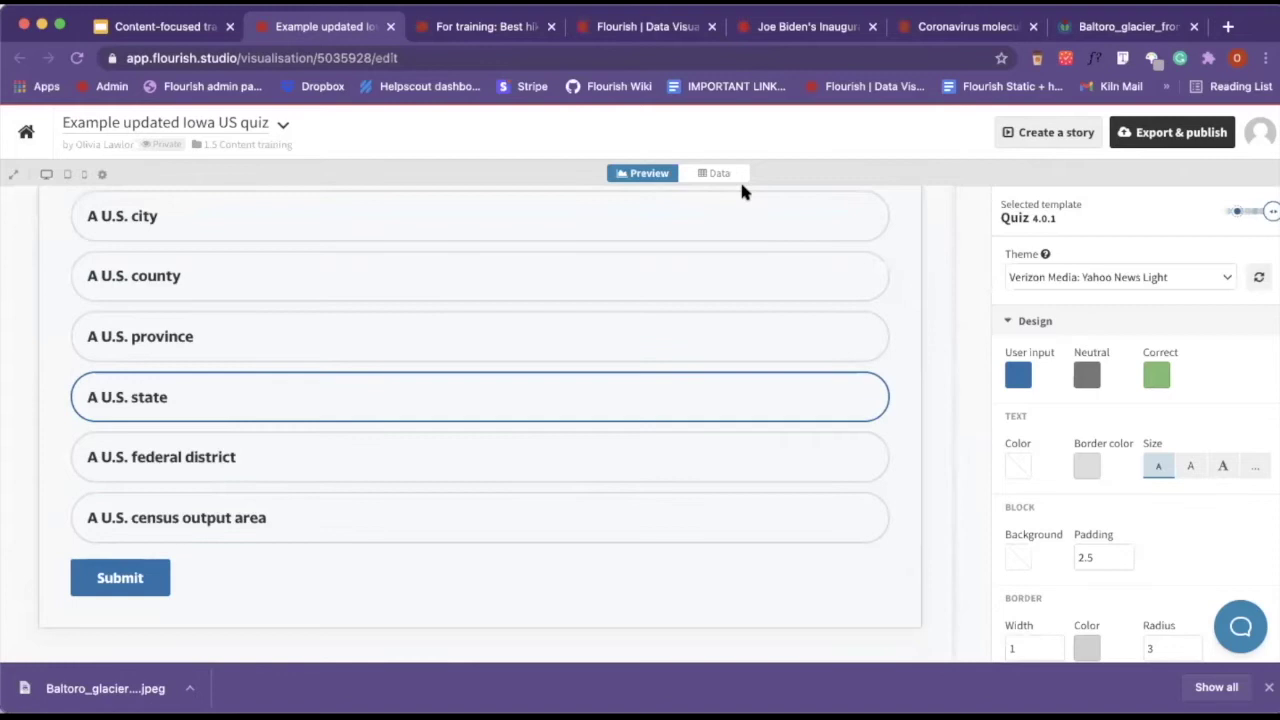
pyautogui.click(703, 172)
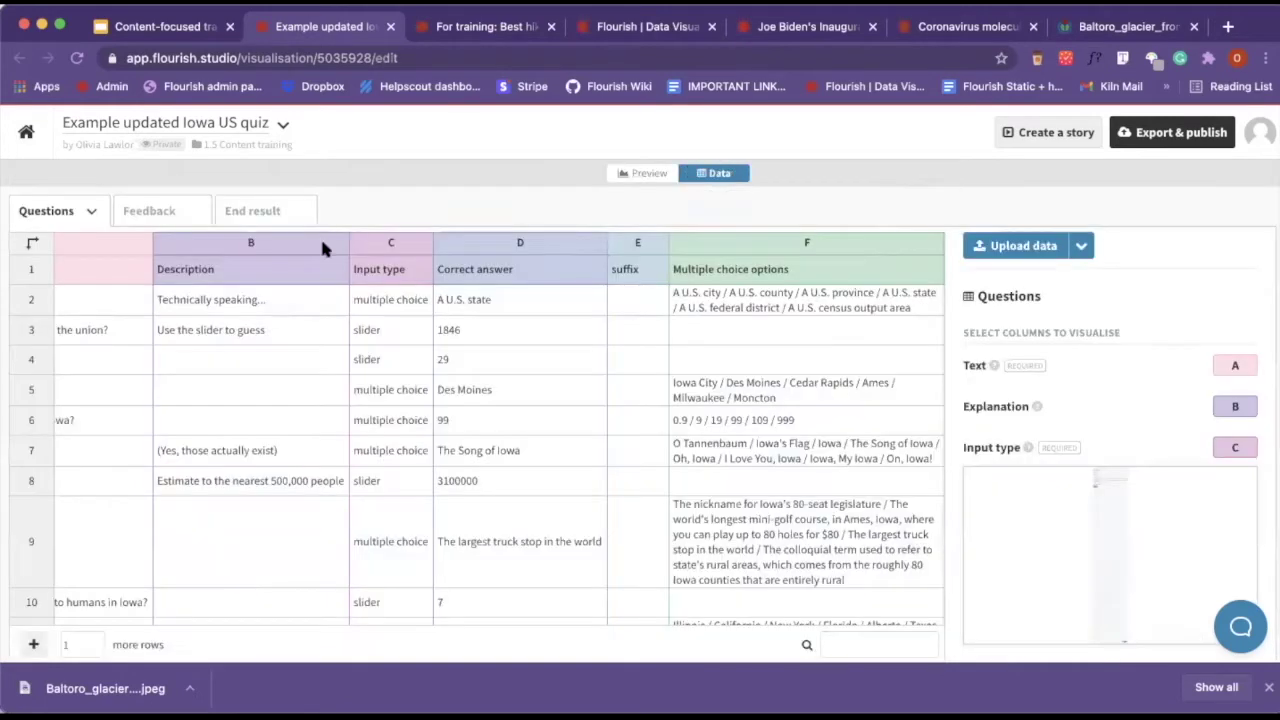
# In the preview, submit 'A U.S. state' as the answer and highlight the feedback sentence shown
pyautogui.click(172, 212)
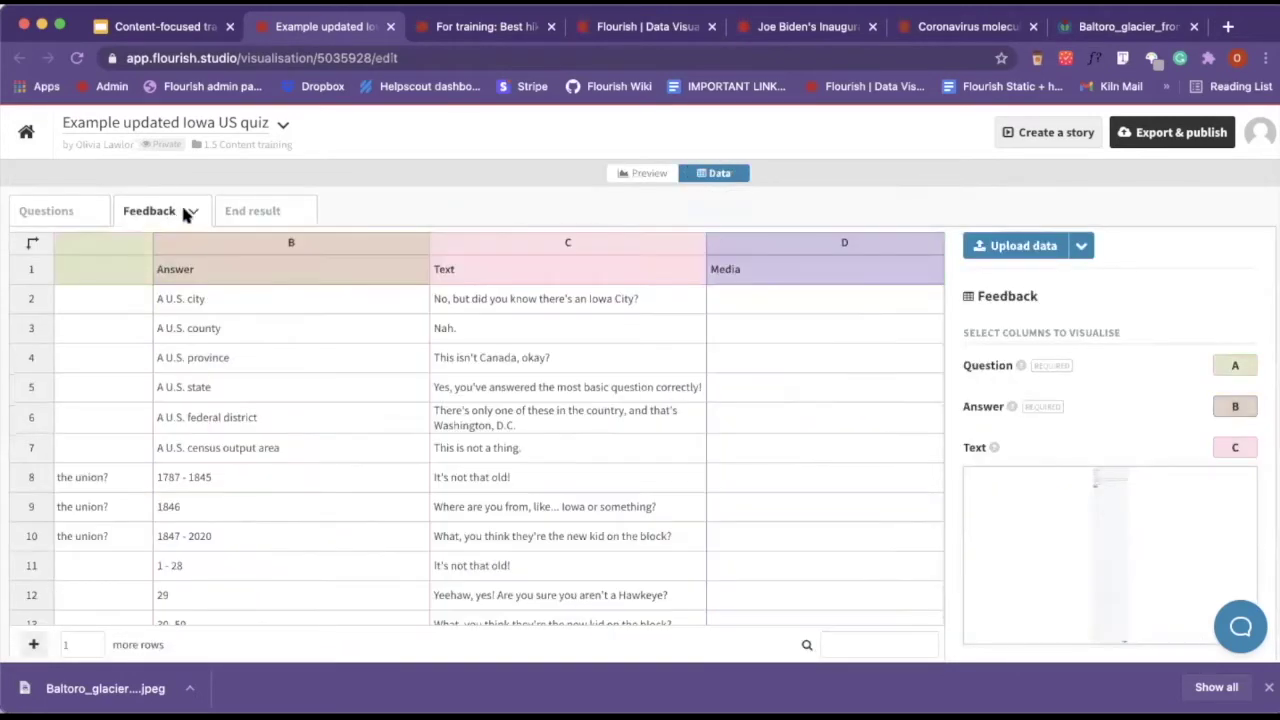
pyautogui.click(640, 173)
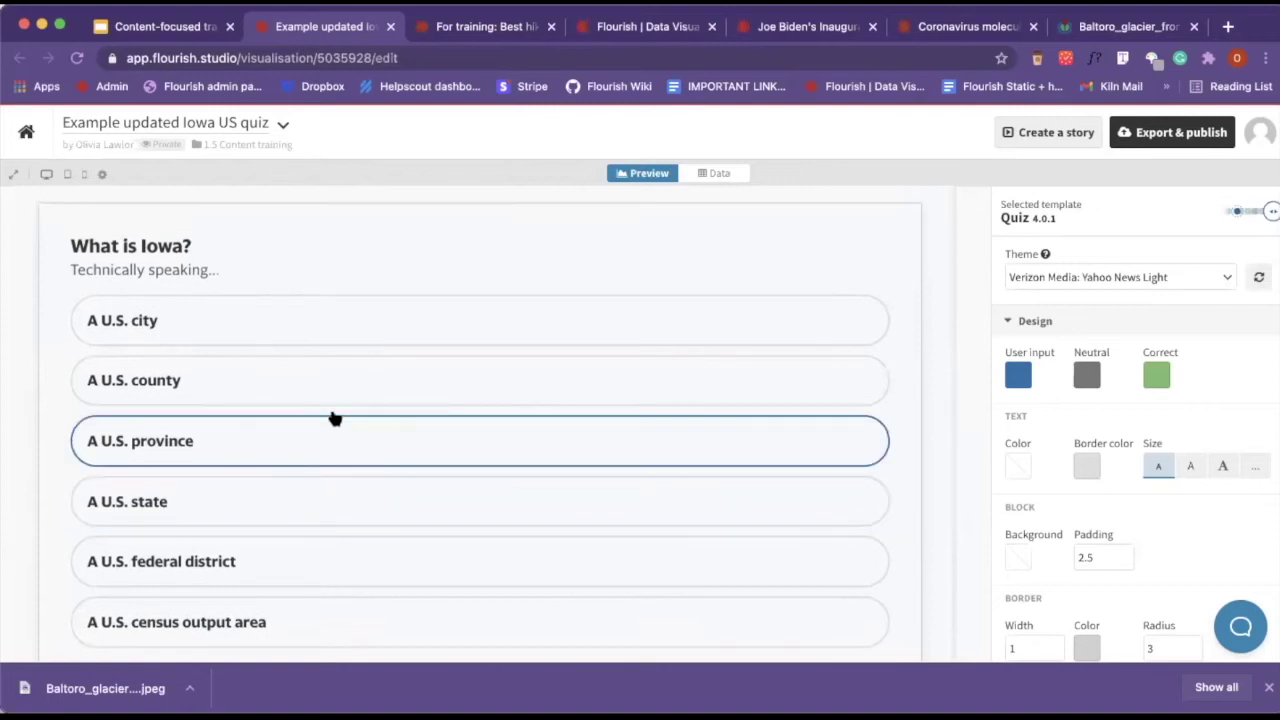
pyautogui.scroll(-2, 280, 511)
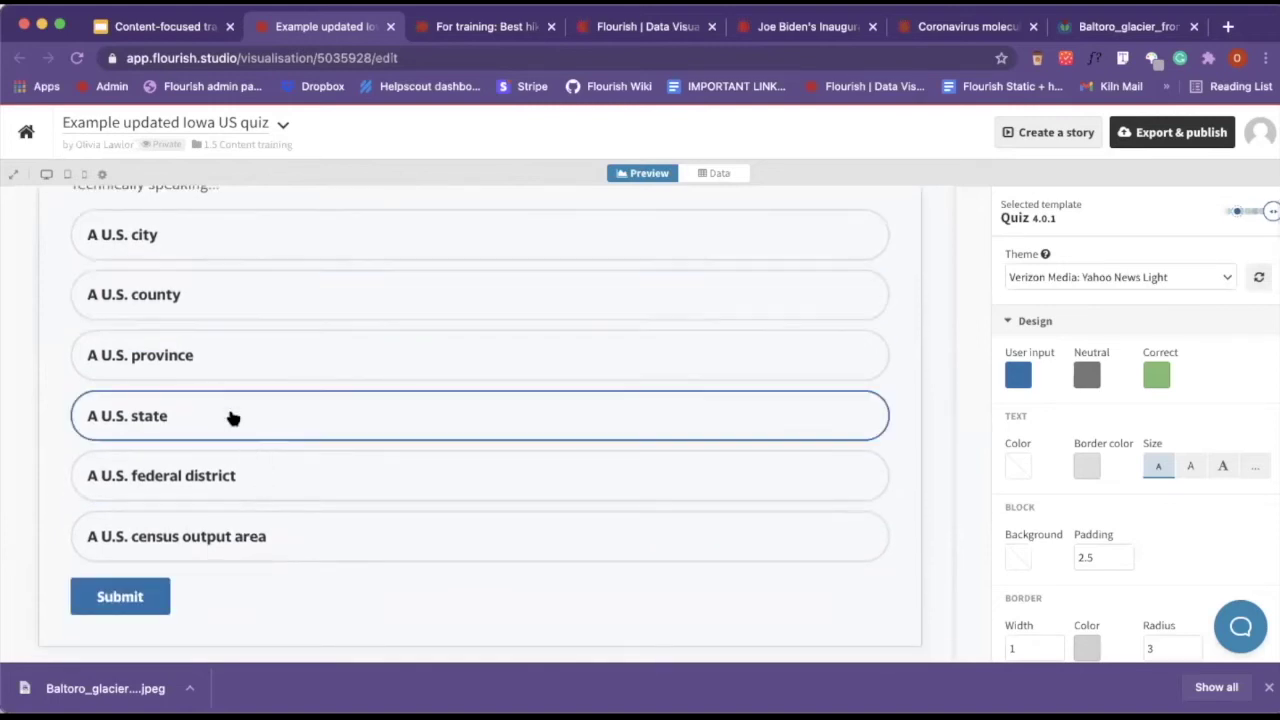
pyautogui.click(134, 598)
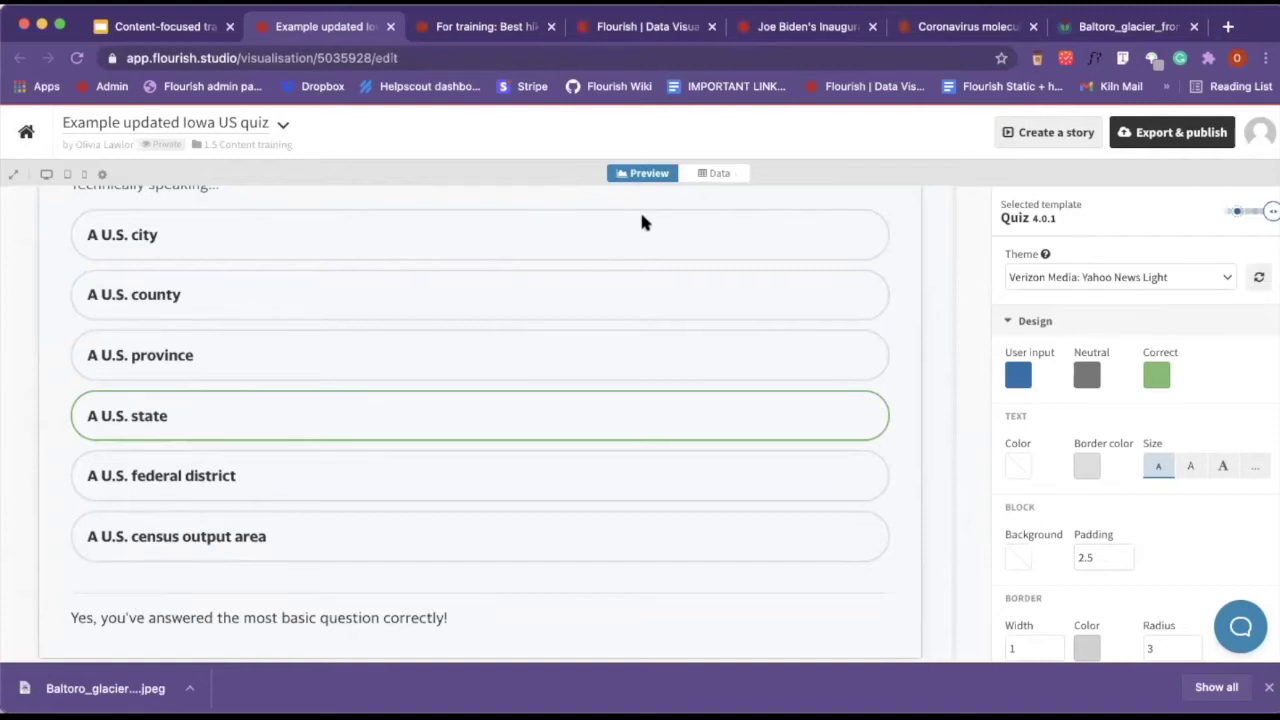
pyautogui.scroll(1, 643, 222)
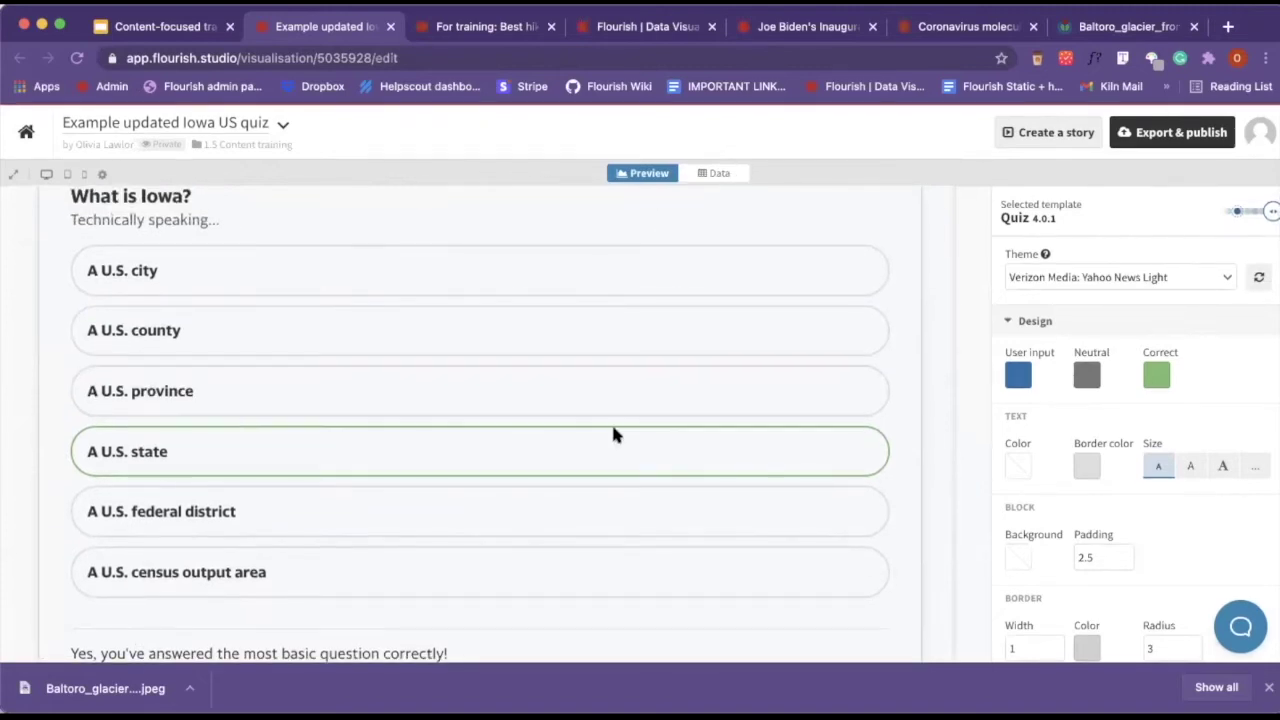
pyautogui.scroll(-1, 611, 421)
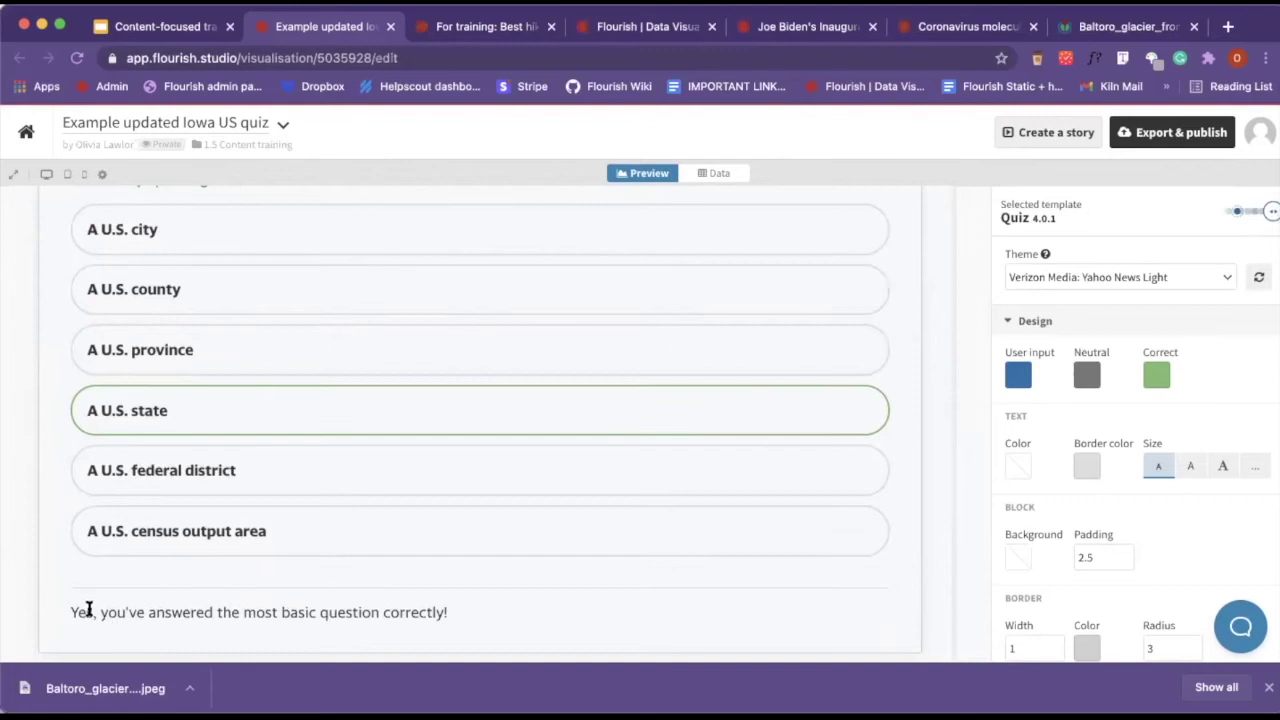
pyautogui.moveTo(95, 612); pyautogui.dragTo(456, 630)
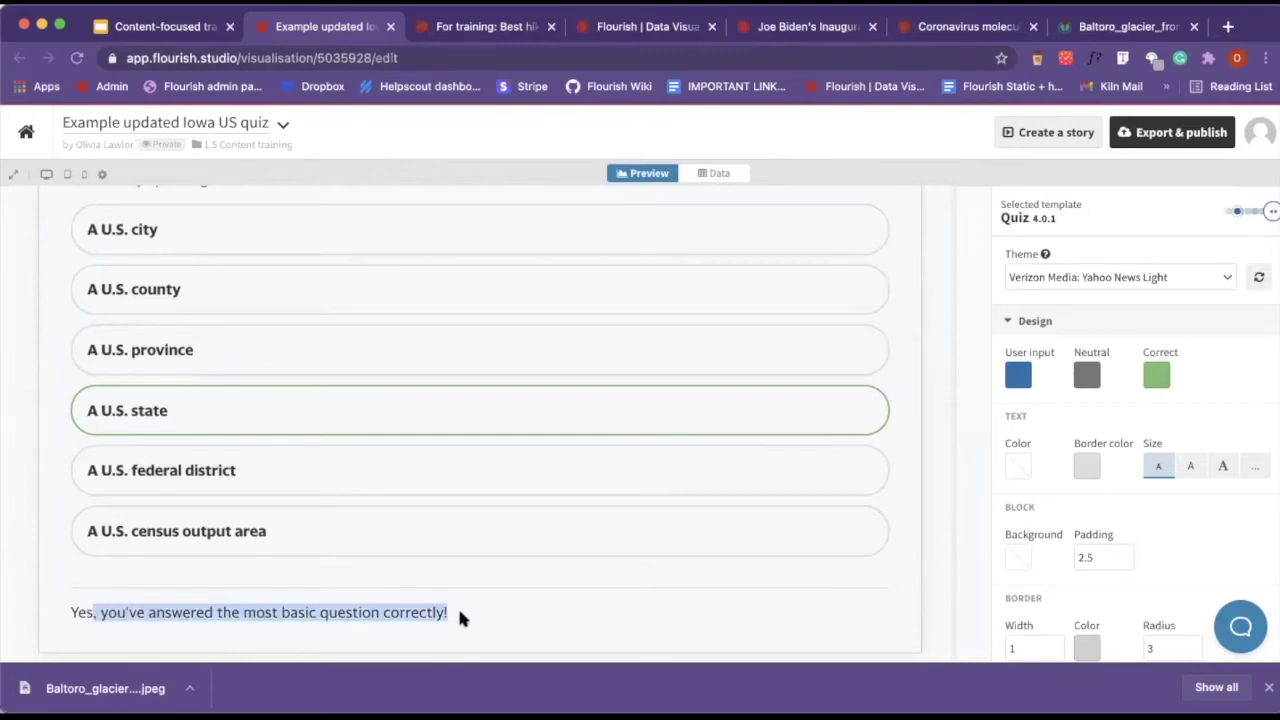
pyautogui.click(470, 601)
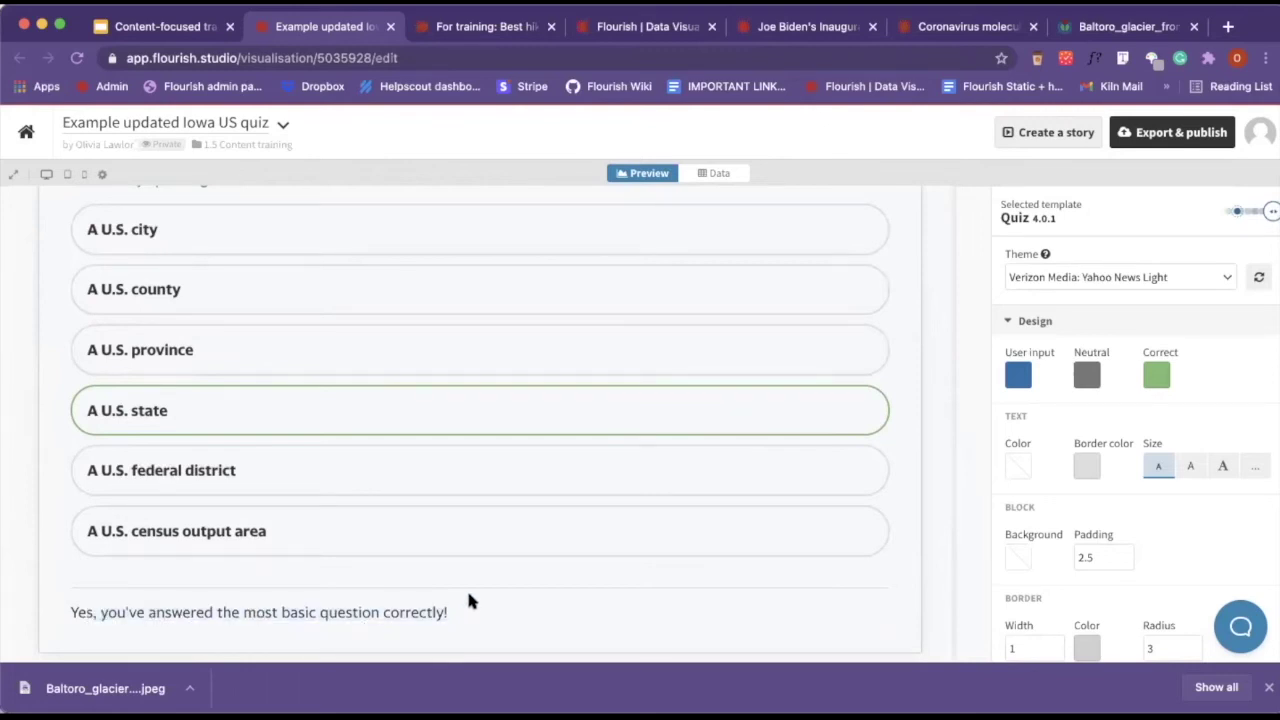
# Compare that feedback sentence with its data, ending on the quiz's data view
pyautogui.click(721, 175)
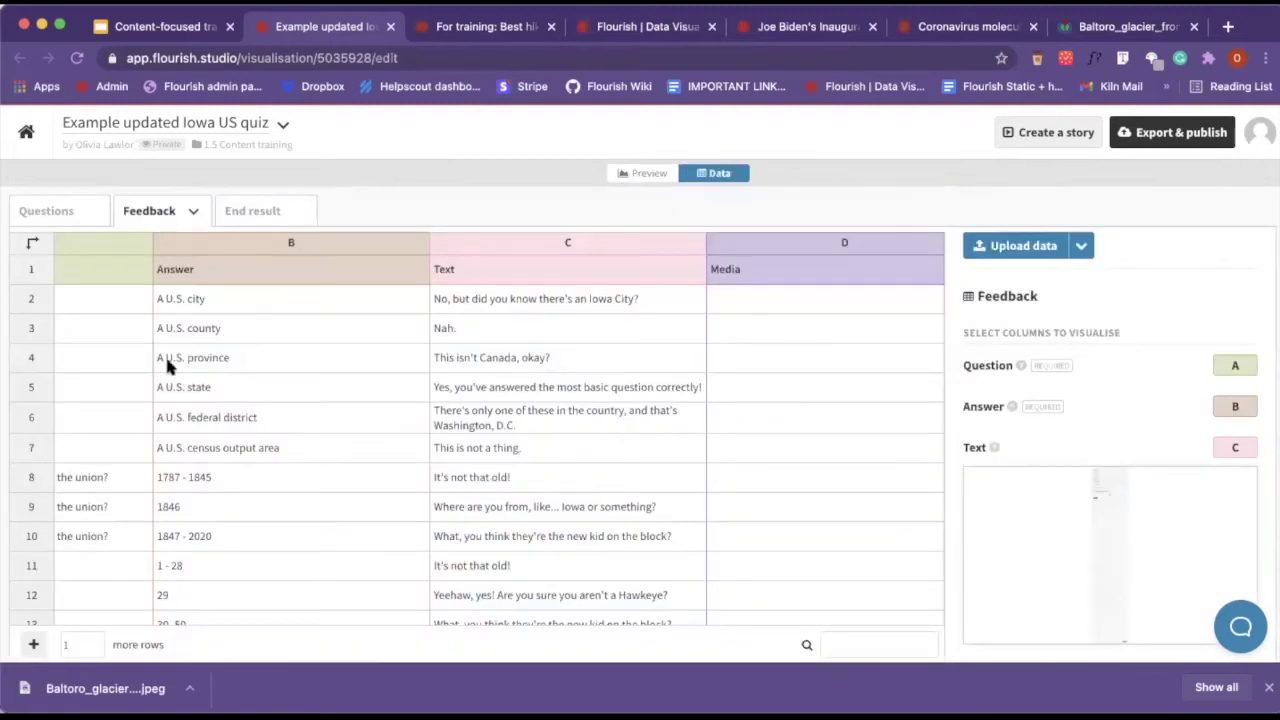
pyautogui.click(643, 173)
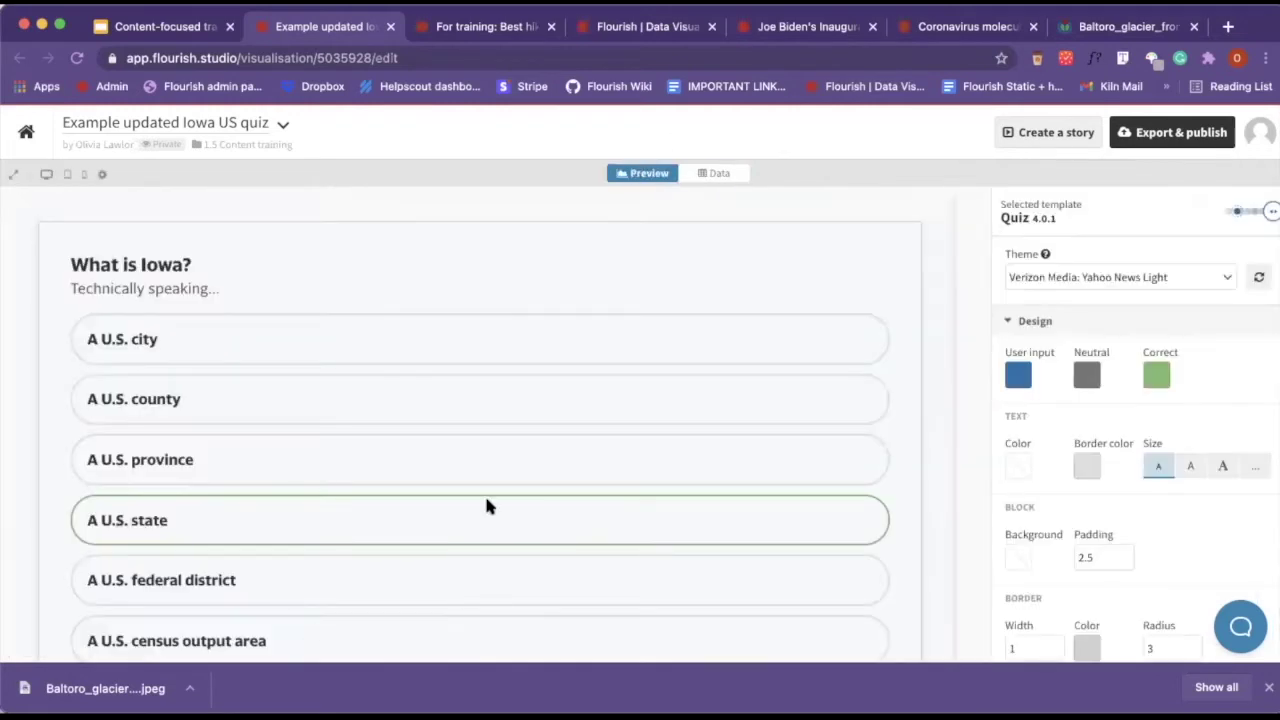
pyautogui.scroll(-2, 295, 508)
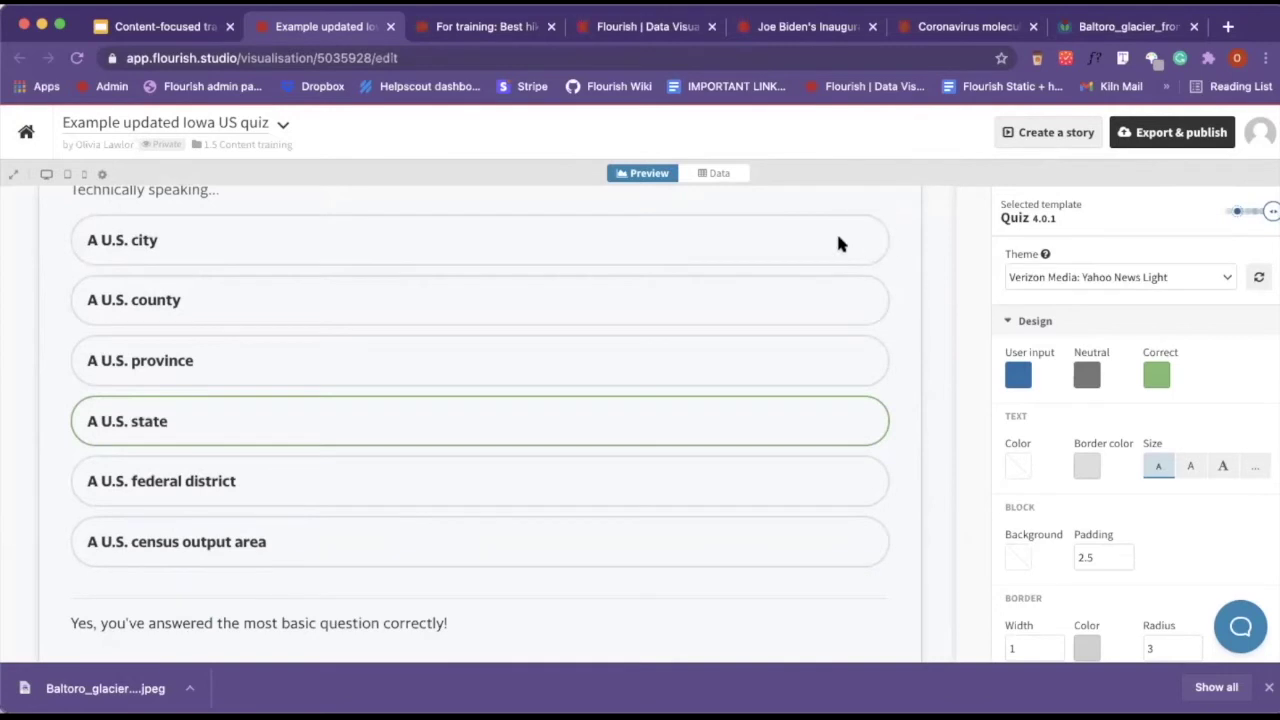
pyautogui.click(737, 180)
# Flip between the Questions and Feedback sheets, selecting question row 2 and Feedback cell A2
pyautogui.click(38, 213)
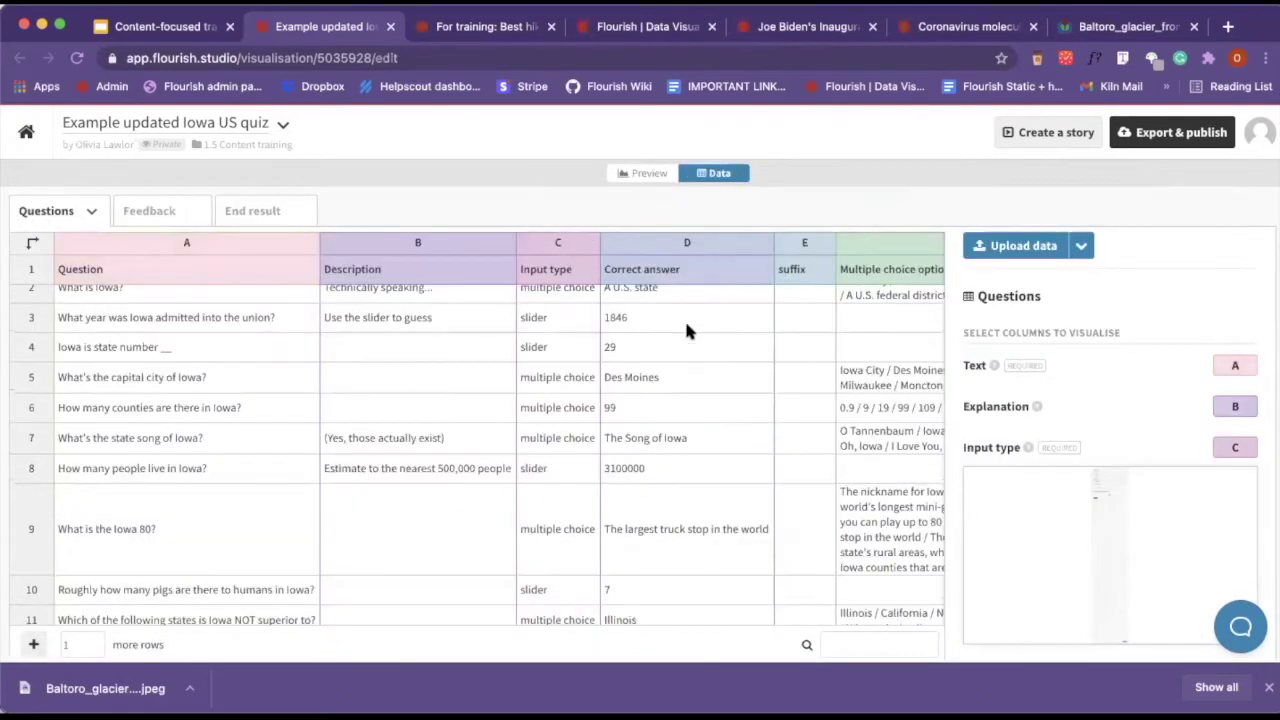
pyautogui.click(120, 211)
pyautogui.hscroll(1, 152, 321)
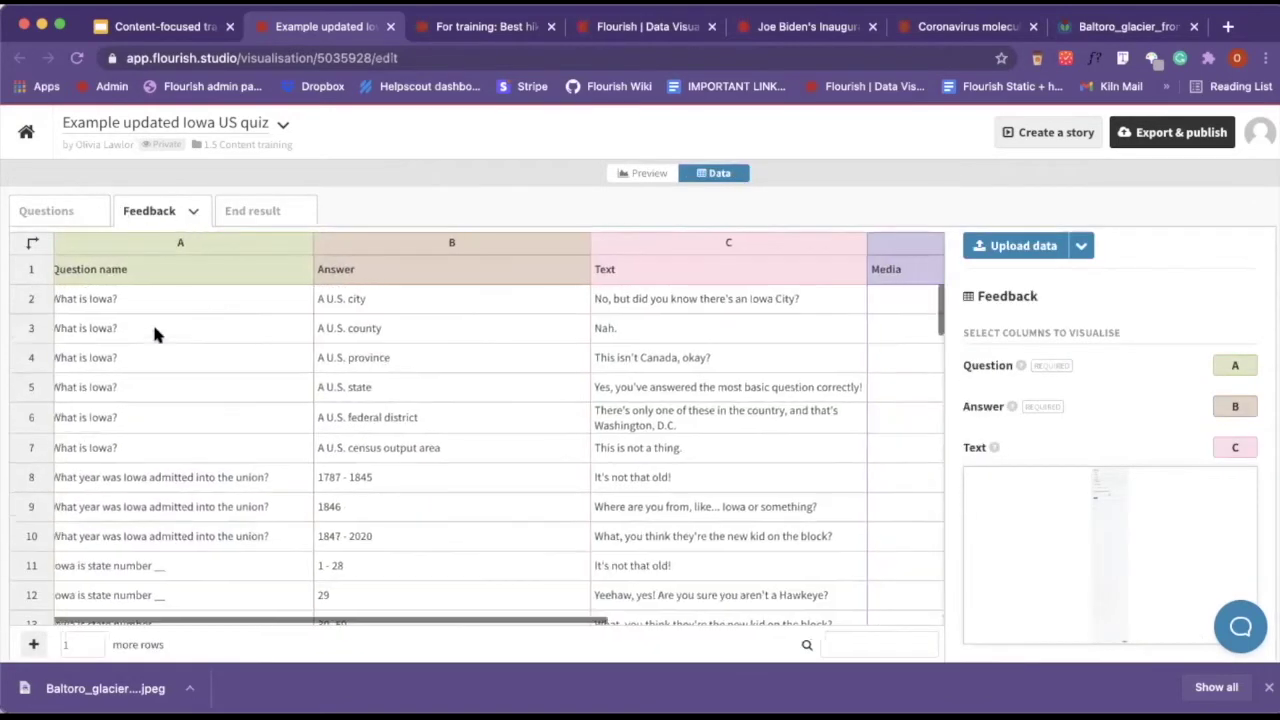
pyautogui.hscroll(-1, 152, 321)
pyautogui.click(45, 211)
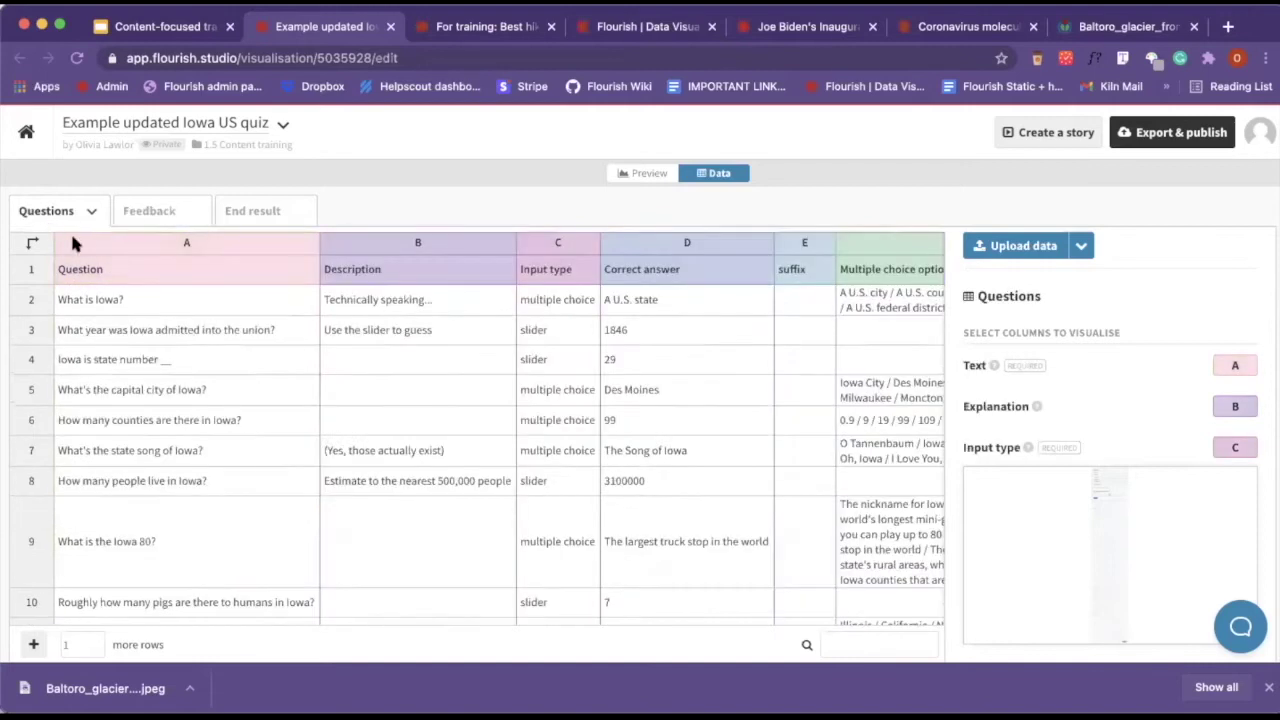
pyautogui.click(20, 300)
pyautogui.click(118, 214)
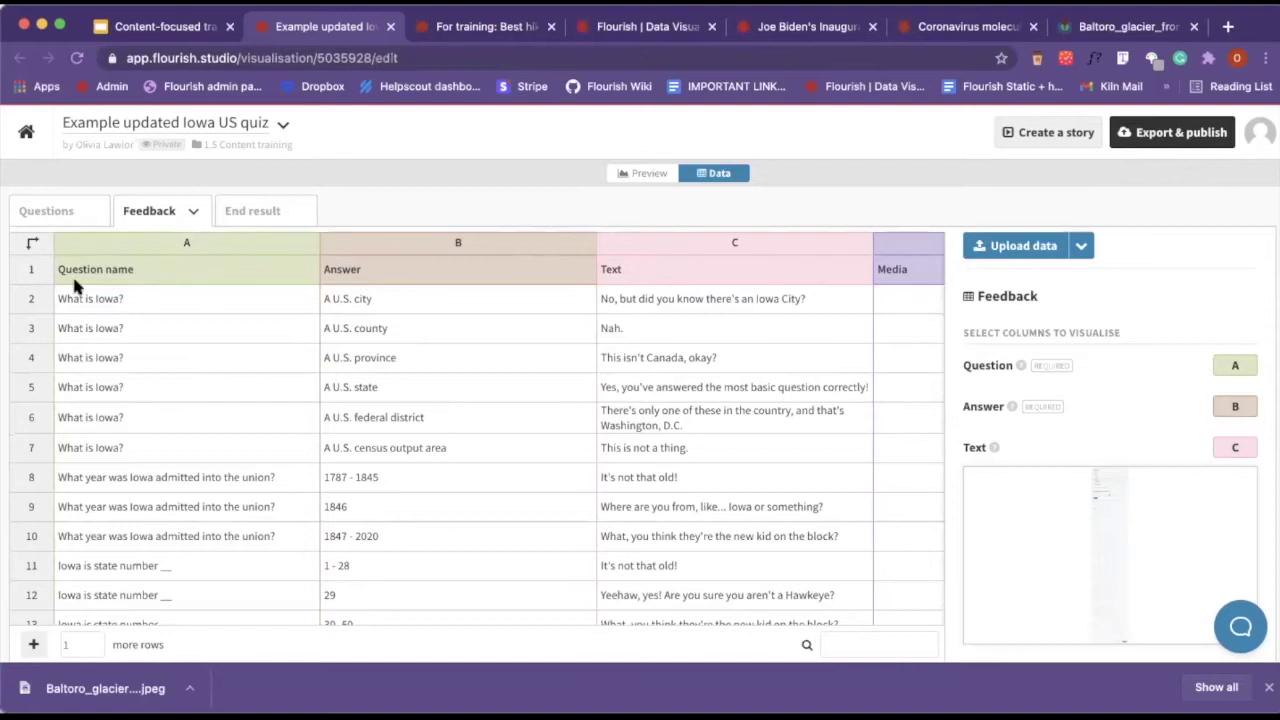
pyautogui.click(67, 300)
pyautogui.click(80, 212)
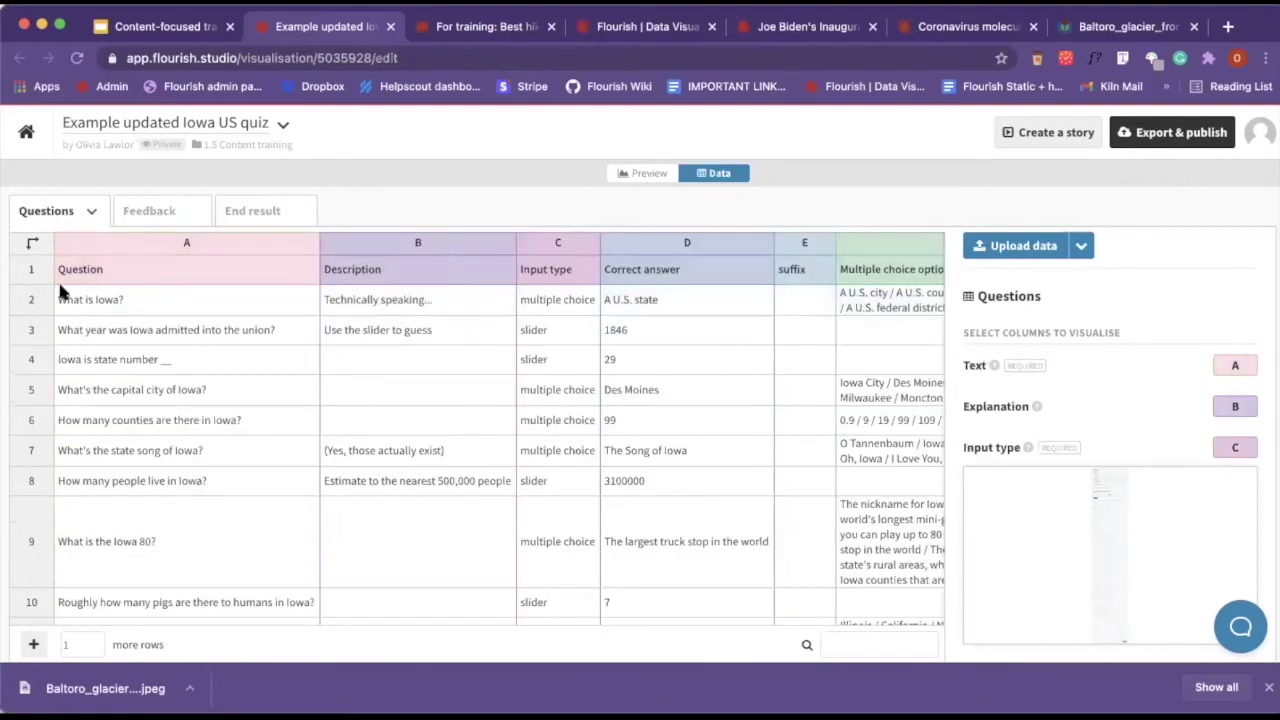
pyautogui.click(138, 222)
# Select the Feedback names A2:A7 and answers B2:B7, undoing an accidental edit in B2
pyautogui.moveTo(82, 303); pyautogui.dragTo(90, 420)
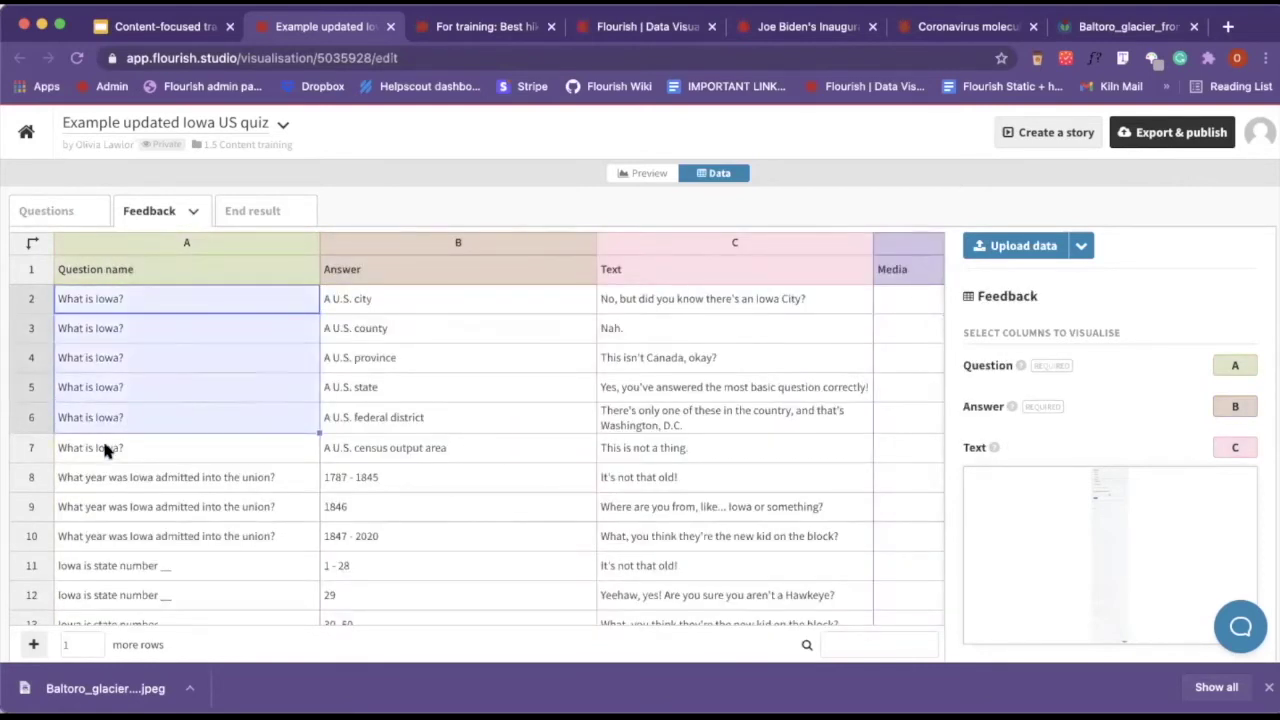
pyautogui.click(102, 447)
pyautogui.moveTo(345, 297); pyautogui.dragTo(345, 450)
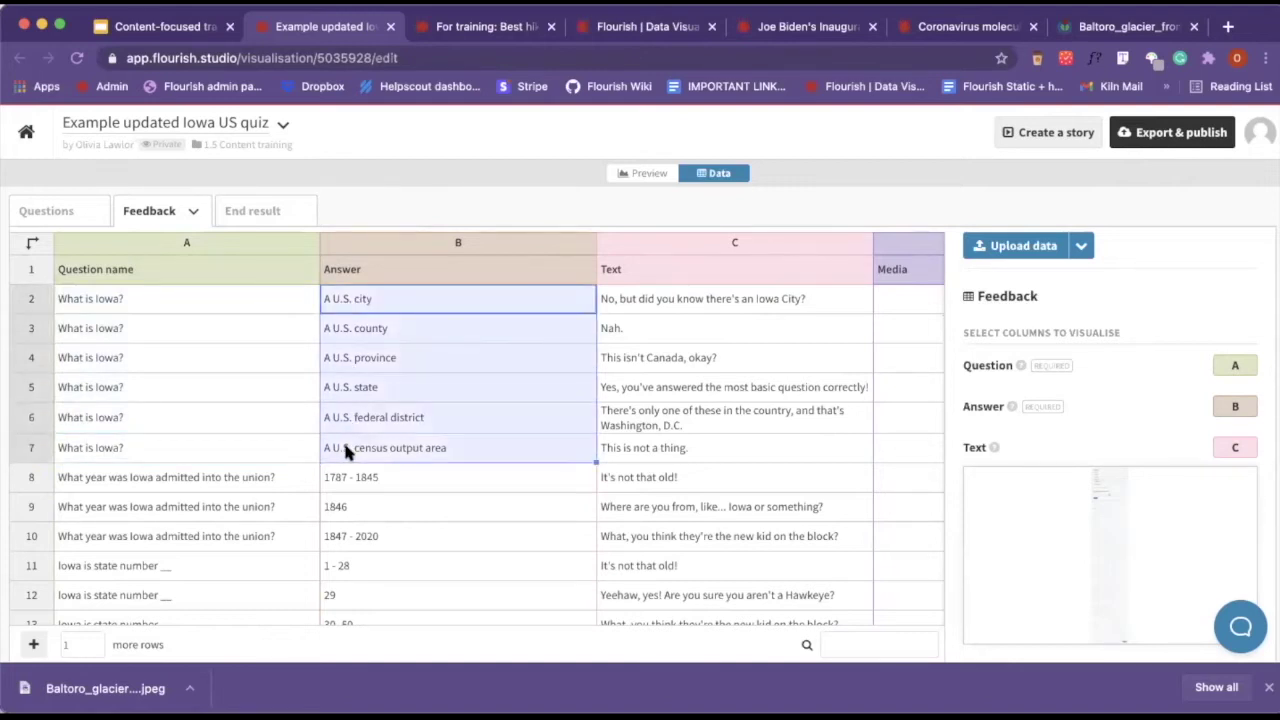
pyautogui.write('w')
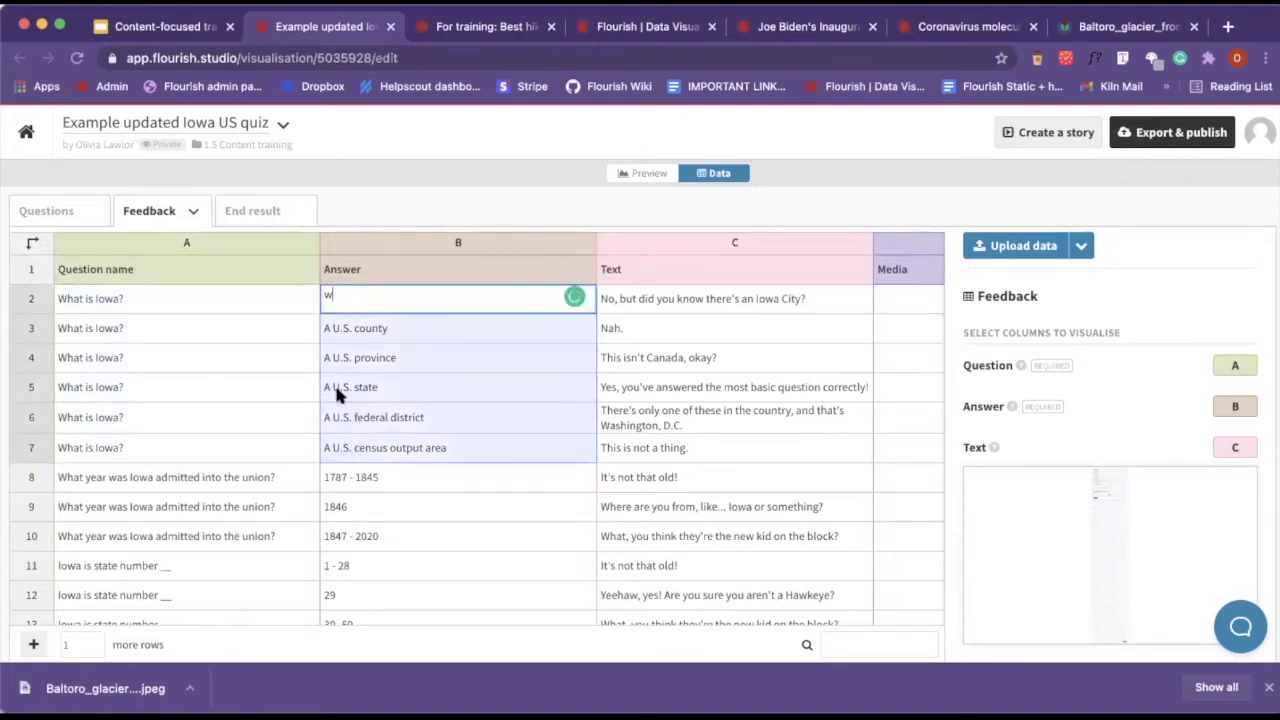
pyautogui.click(336, 390)
pyautogui.hotkey('ctrl', 'z')
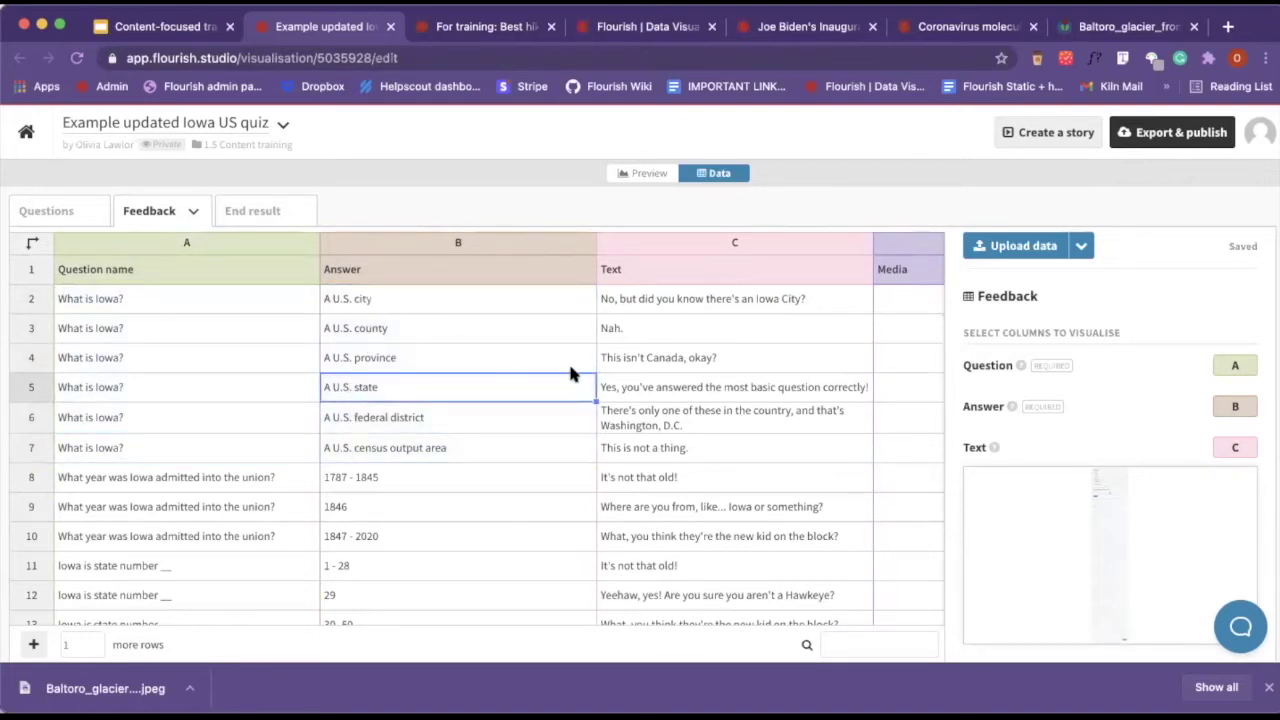
pyautogui.hscroll(2, 609, 364)
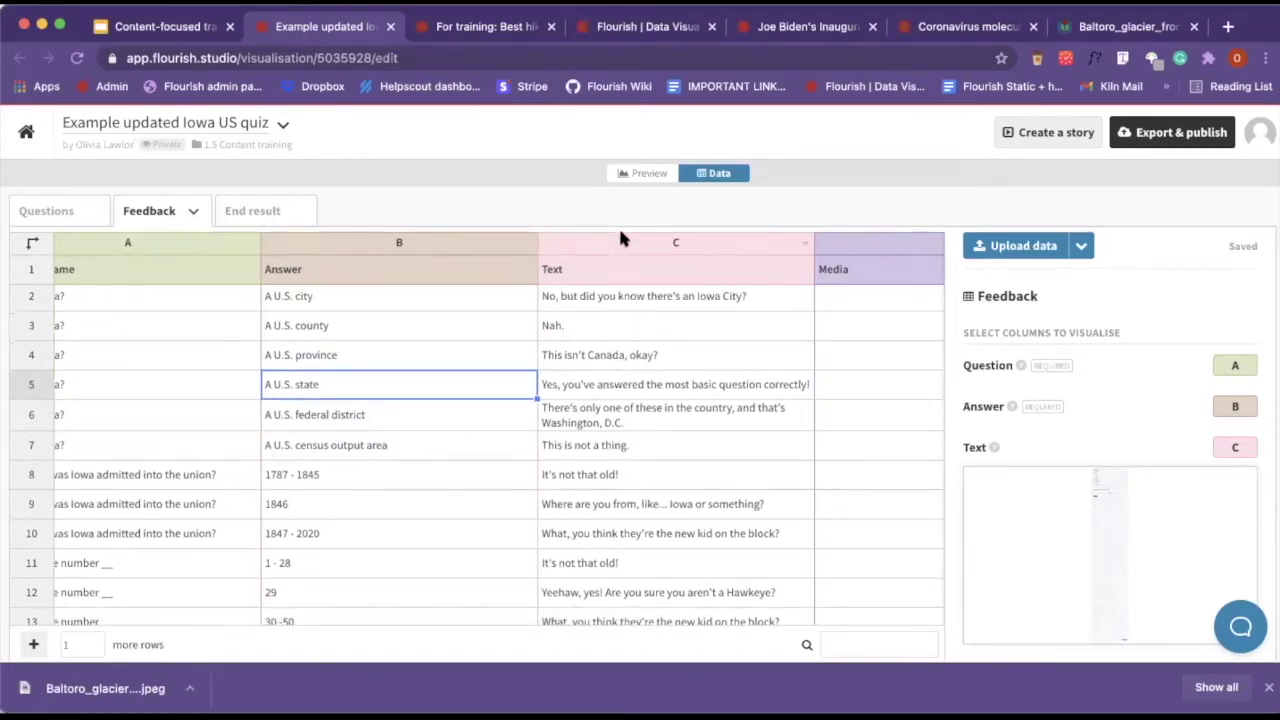
# Submit 'A U.S. county' for 'What is Iowa?' to see 'Nah.', then return to Data
pyautogui.click(643, 173)
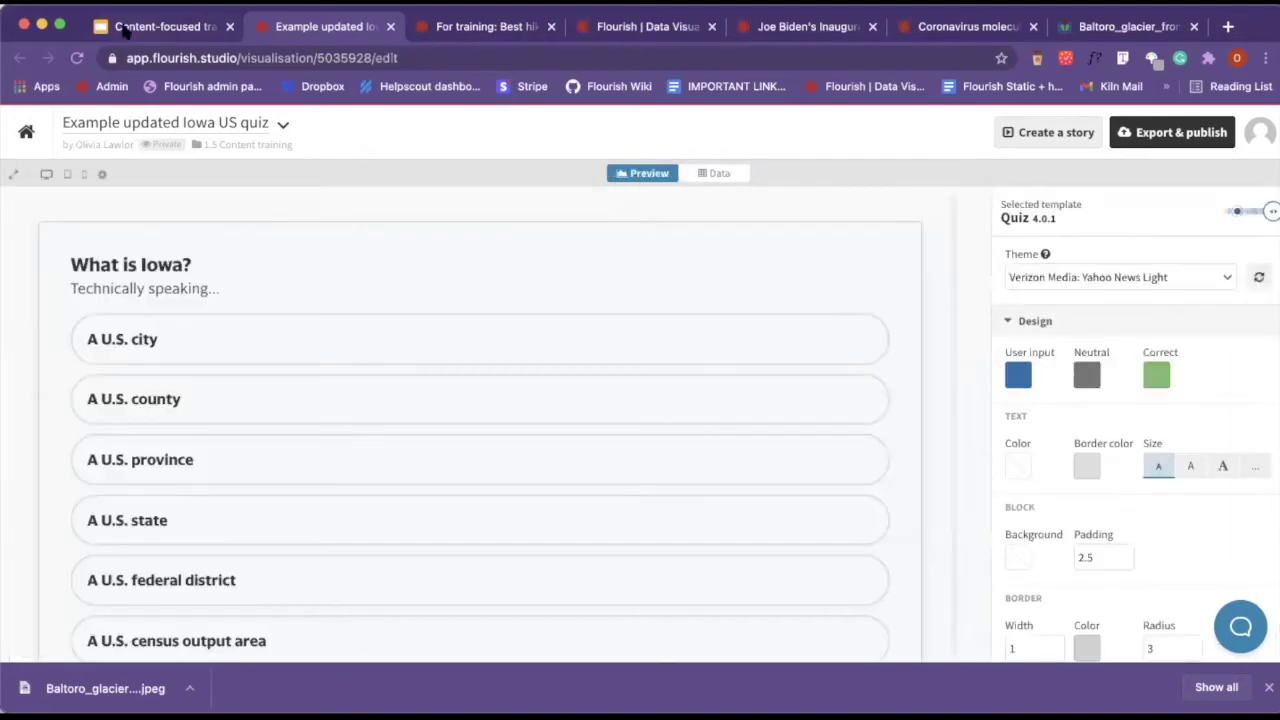
pyautogui.click(76, 58)
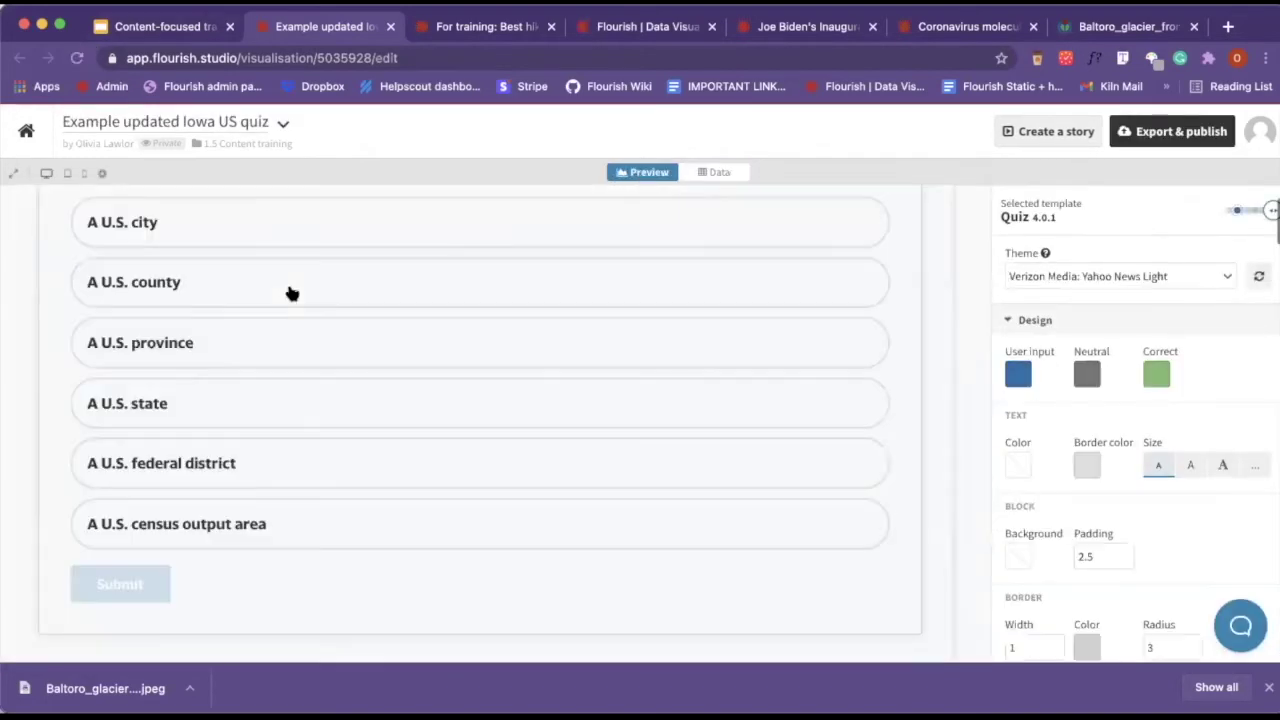
pyautogui.click(223, 303)
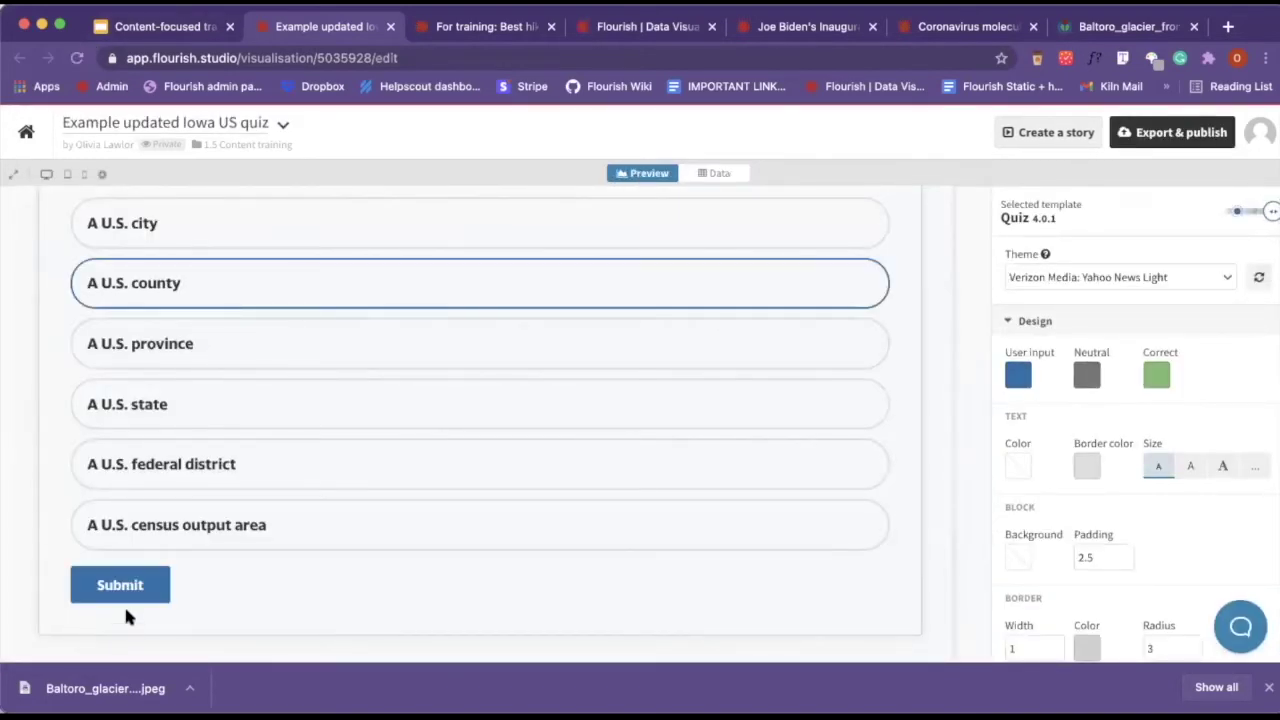
pyautogui.click(132, 585)
pyautogui.scroll(-1, 132, 585)
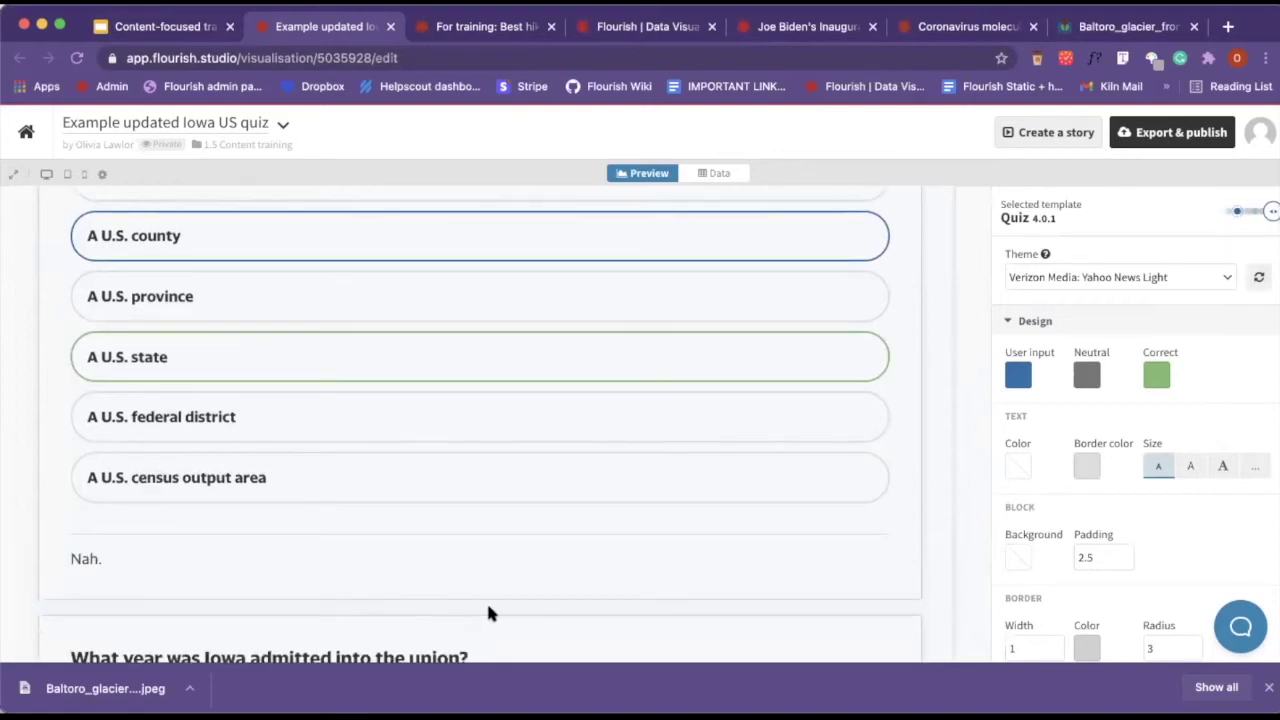
pyautogui.click(722, 176)
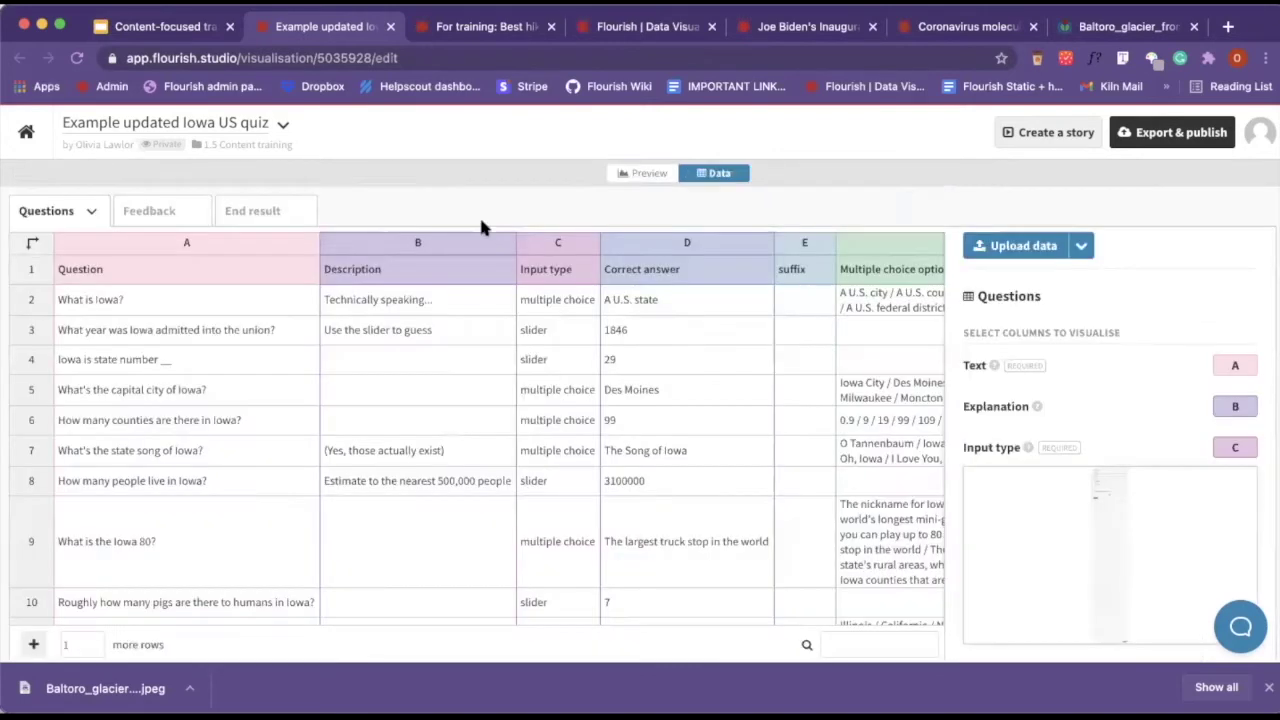
# On the Feedback sheet, inspect row 3: 'A U.S. county', its 'Nah.' response and empty Media cell
pyautogui.click(150, 210)
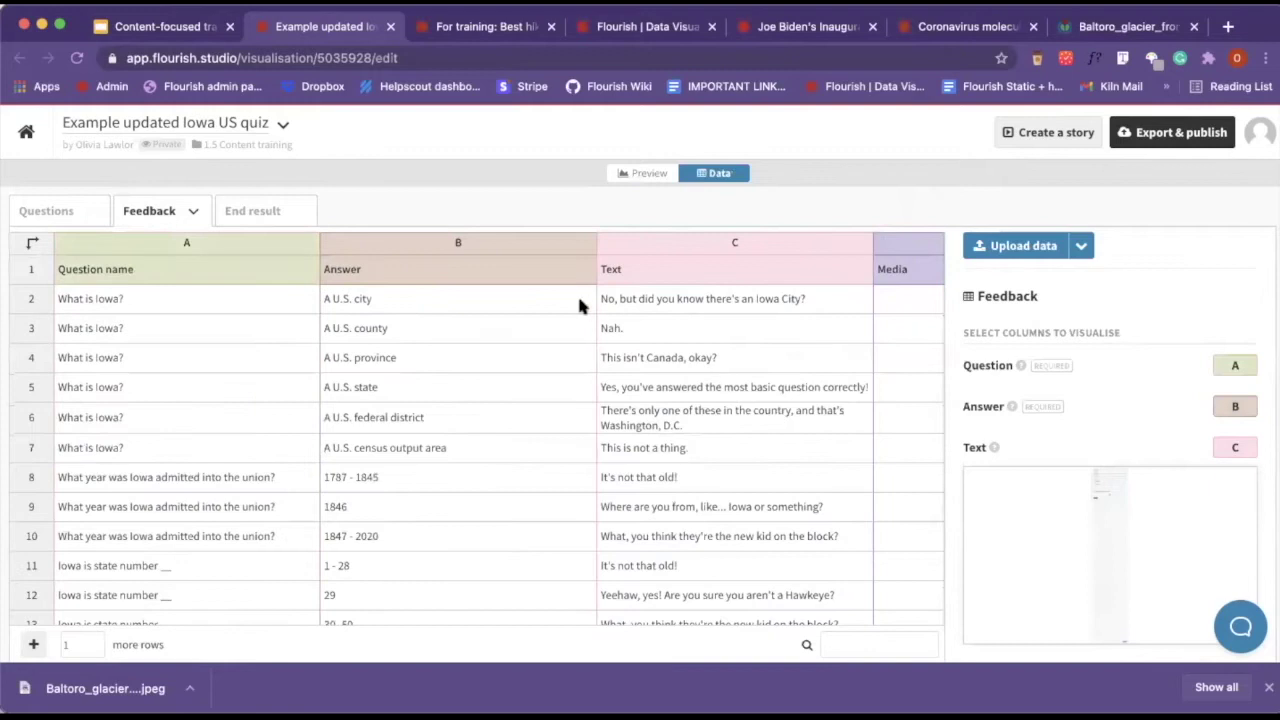
pyautogui.click(275, 331)
pyautogui.click(338, 329)
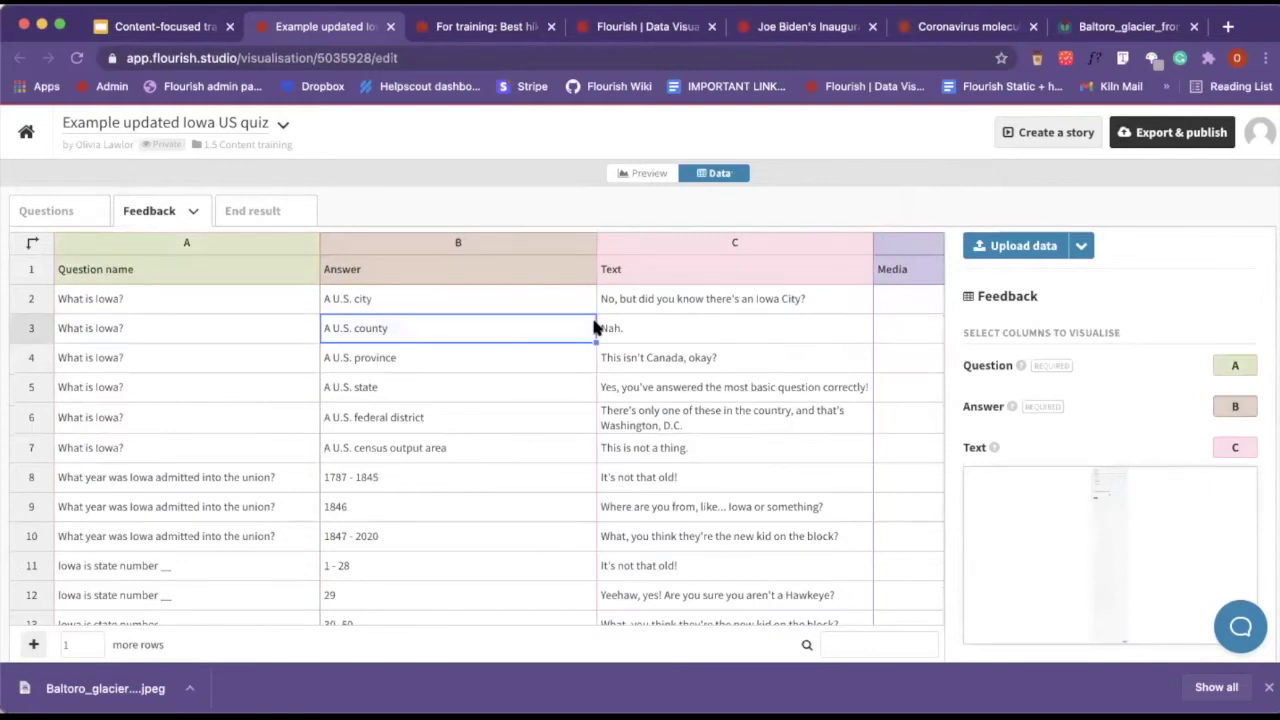
pyautogui.click(630, 336)
pyautogui.hscroll(8, 629, 330)
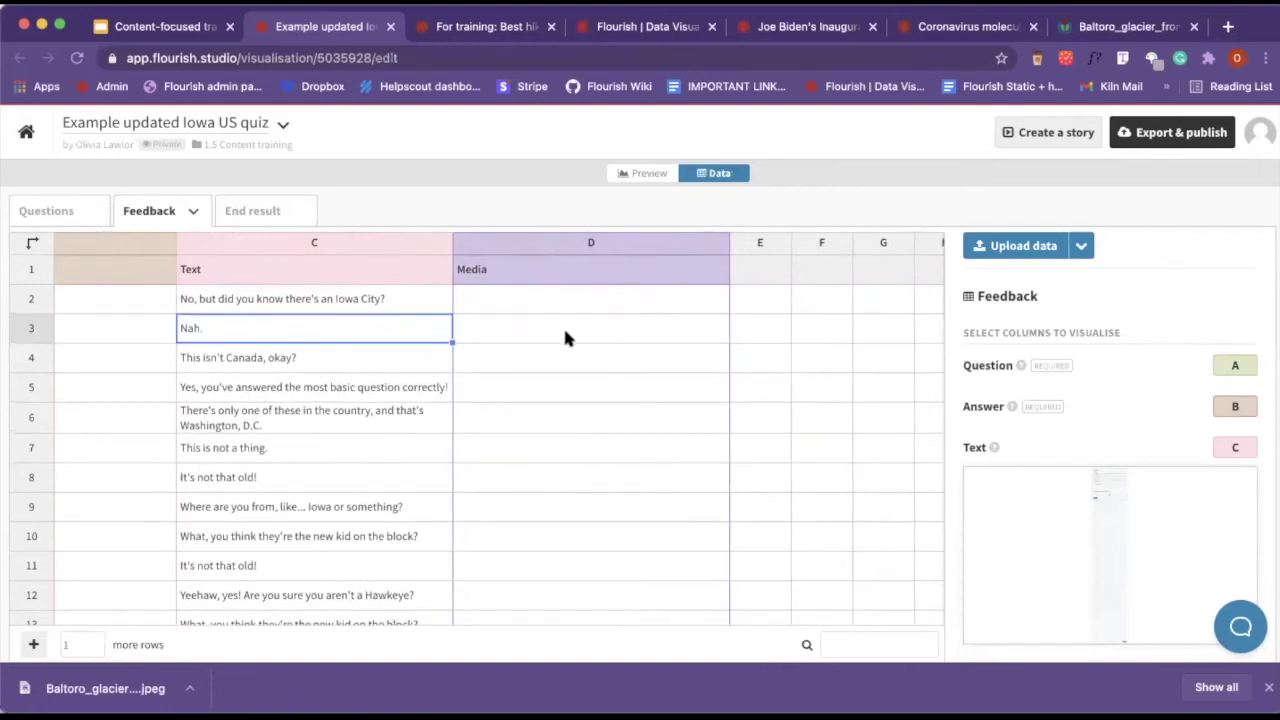
pyautogui.click(565, 337)
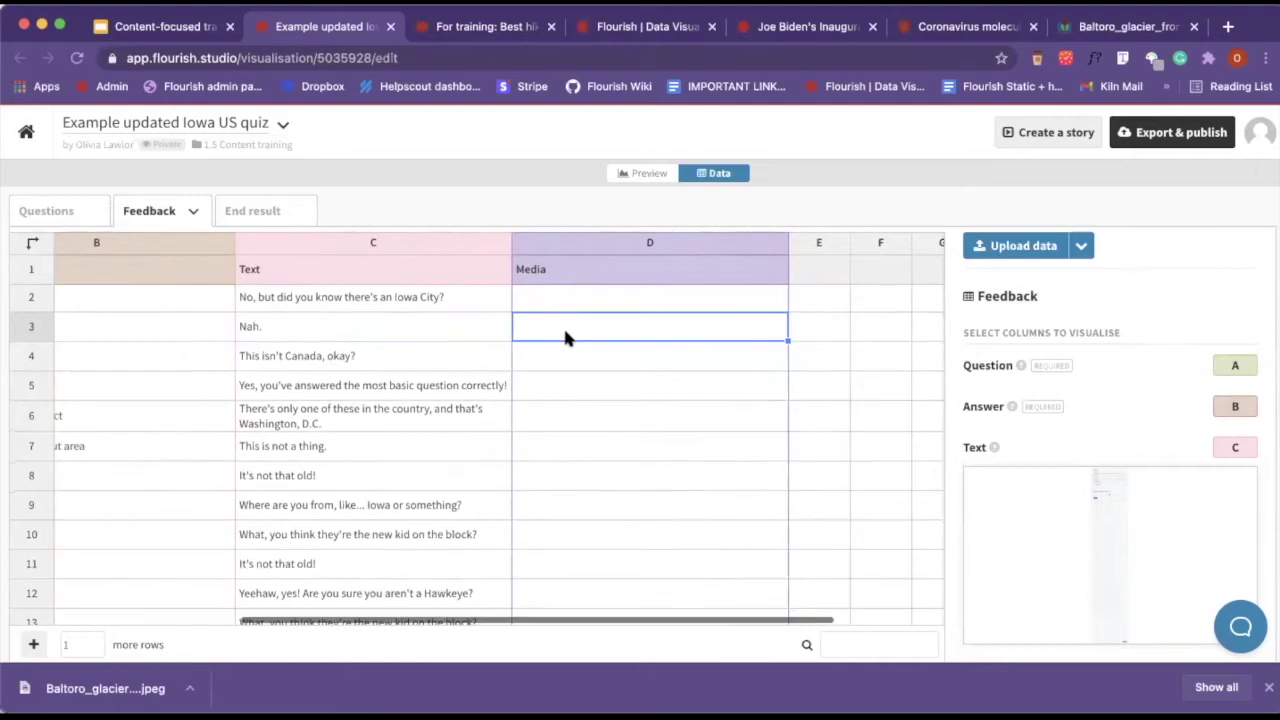
pyautogui.hscroll(-5, 563, 337)
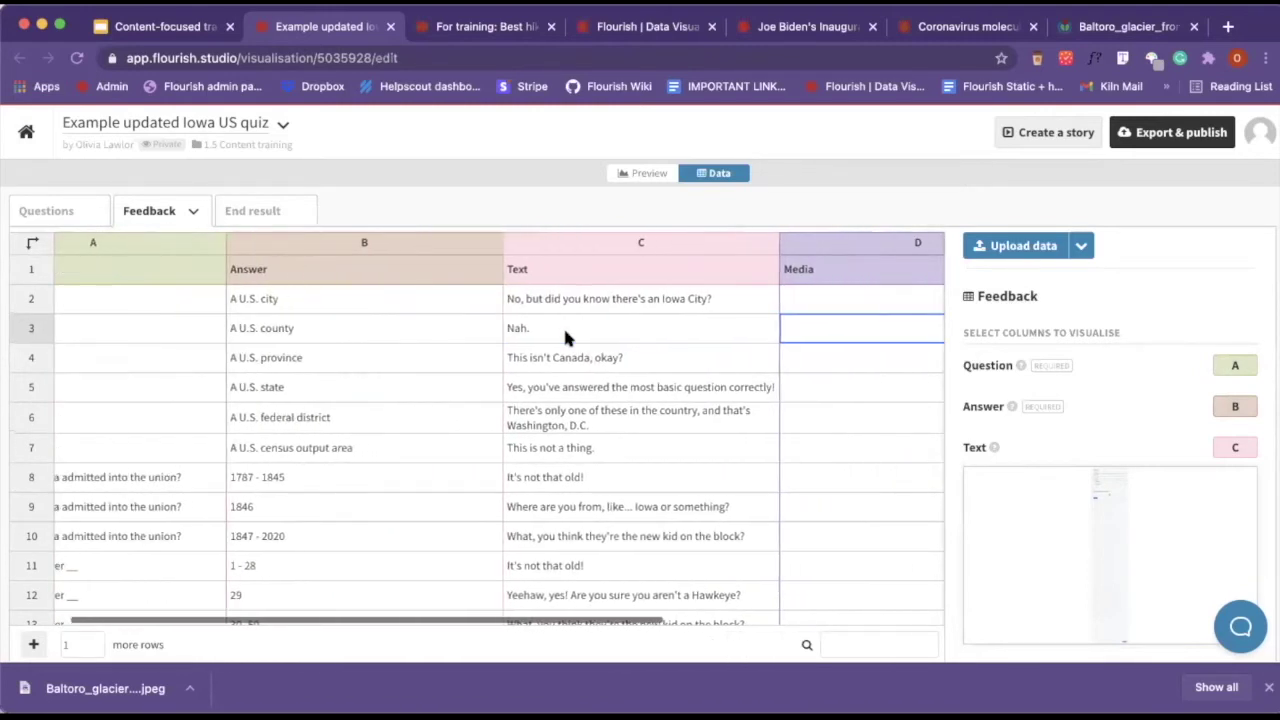
pyautogui.hscroll(2, 565, 338)
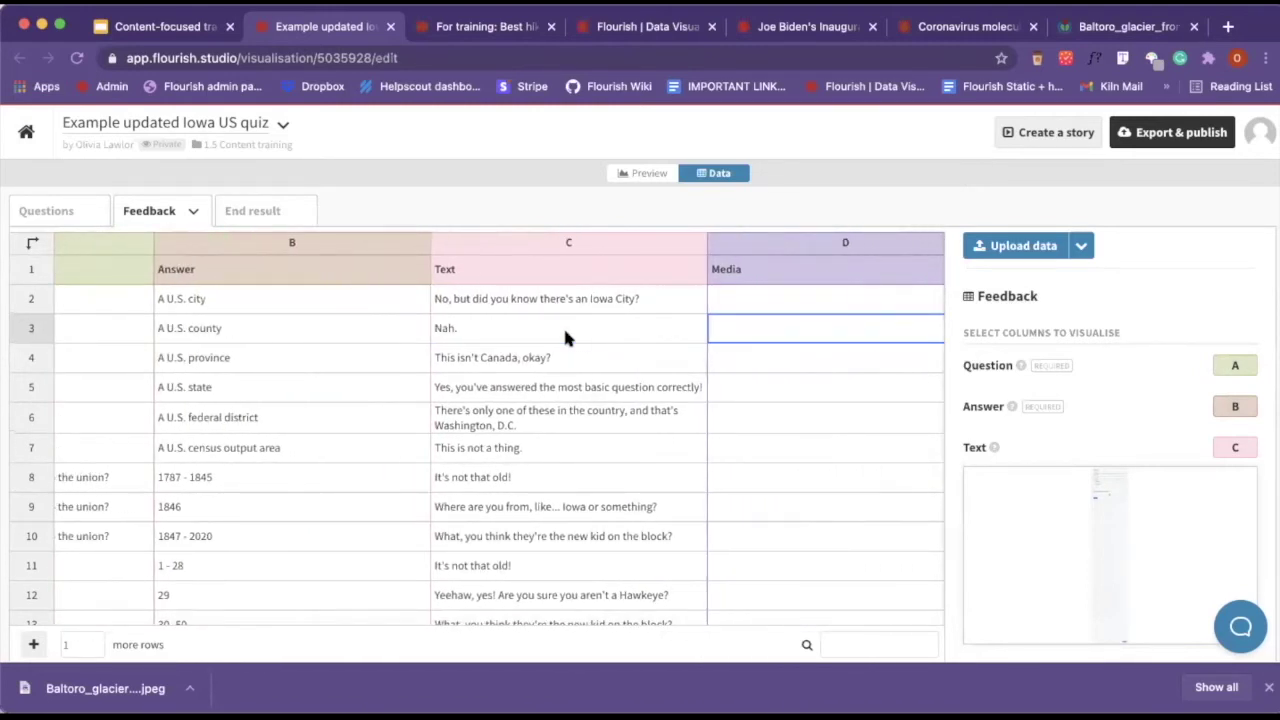
pyautogui.click(563, 326)
pyautogui.hscroll(-5, 565, 325)
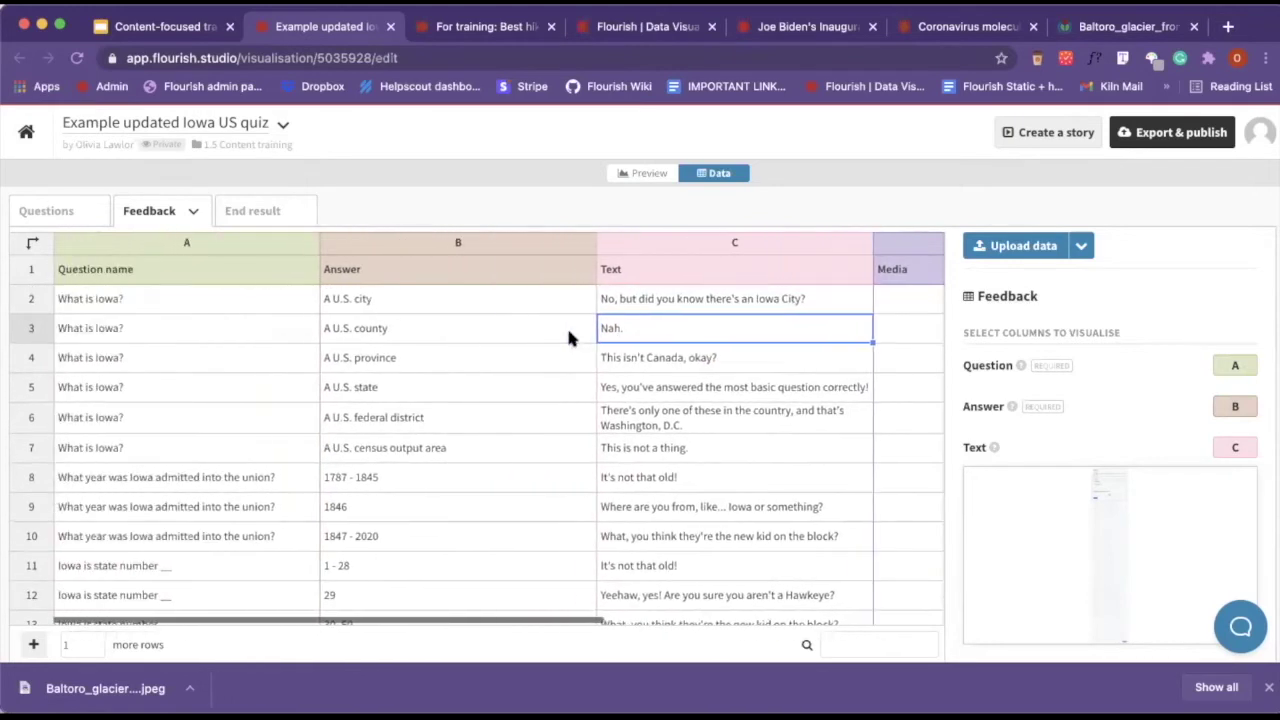
# Open the End result sheet and select the points ranges A2:A5, the 0 - 2 range and B2's message
pyautogui.click(226, 210)
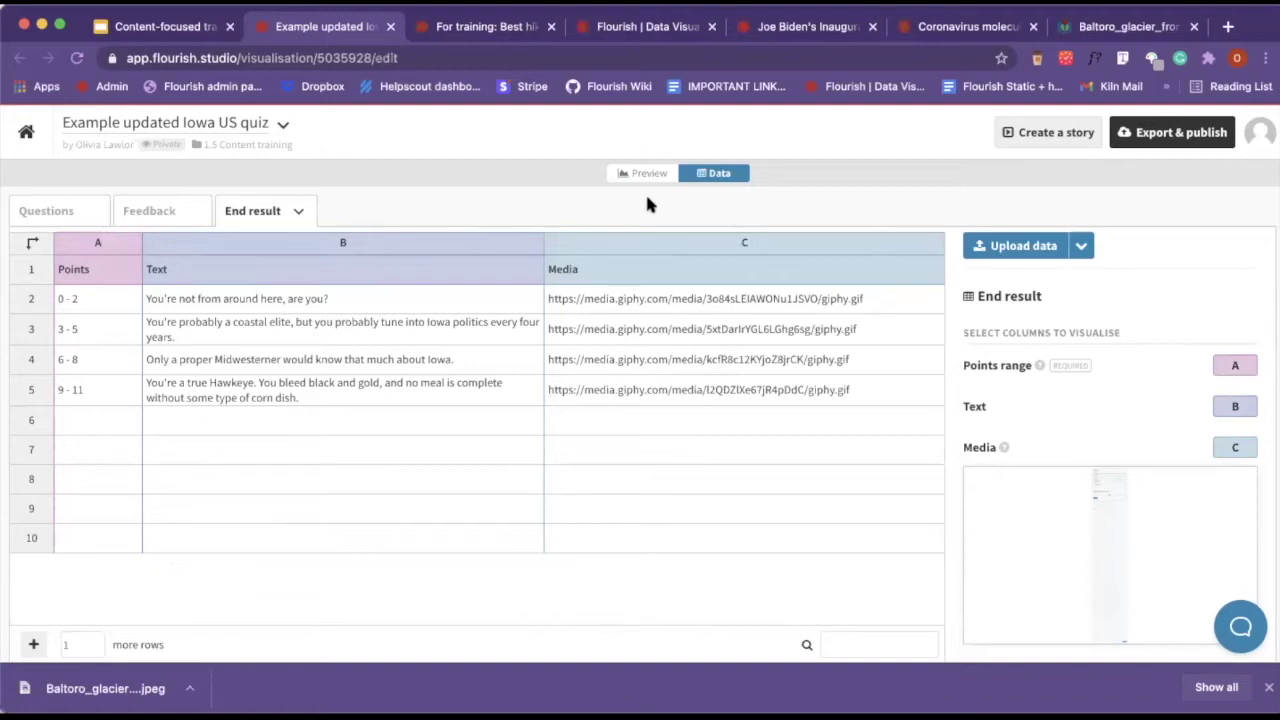
pyautogui.moveTo(111, 300); pyautogui.dragTo(85, 397)
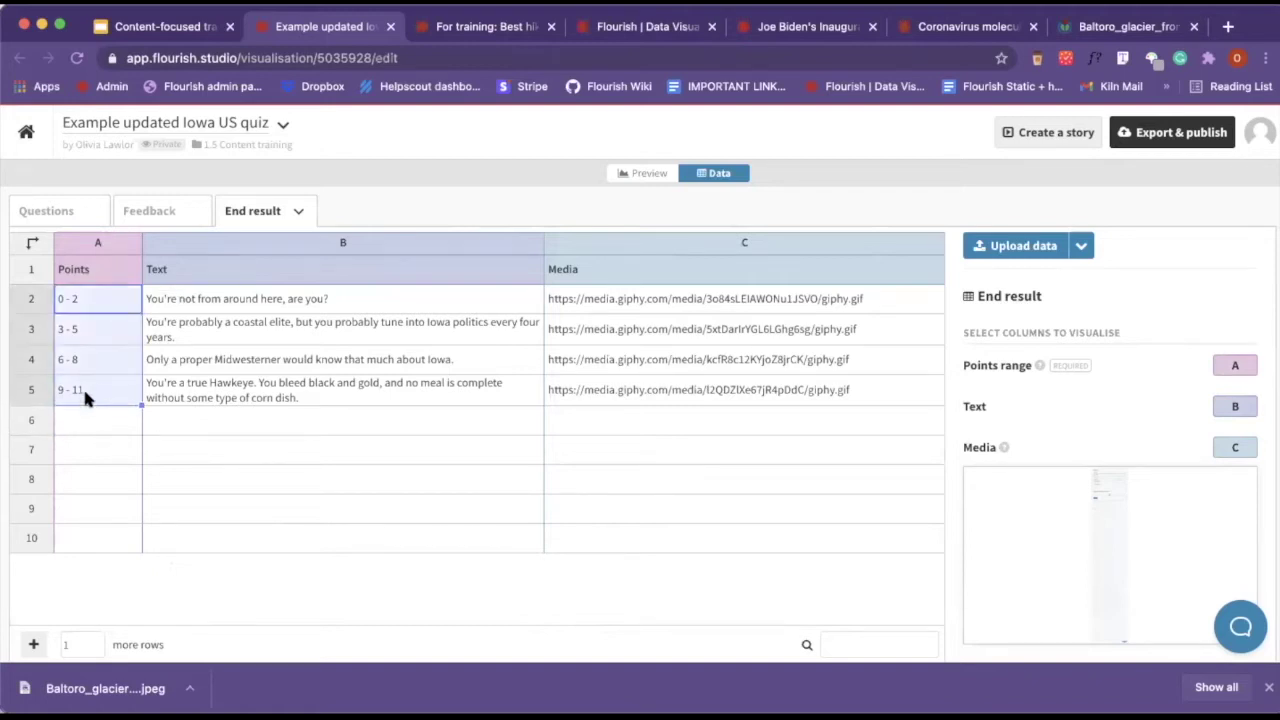
pyautogui.click(79, 303)
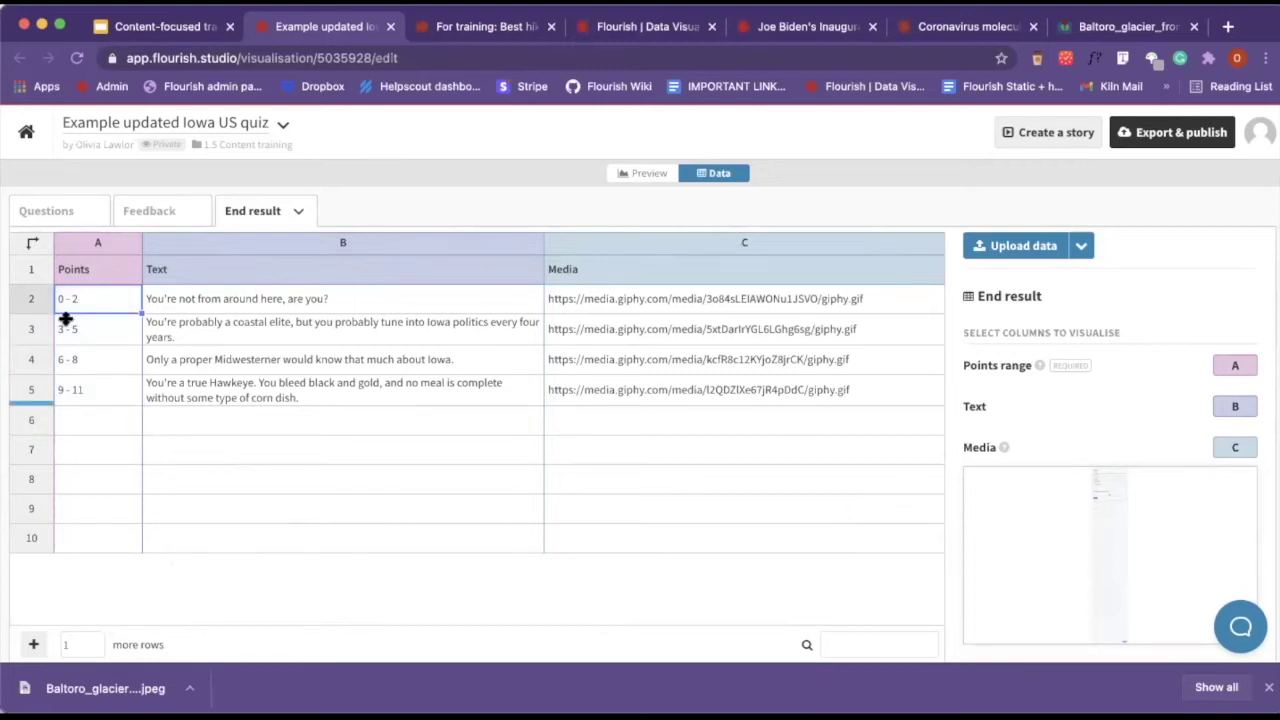
pyautogui.click(202, 300)
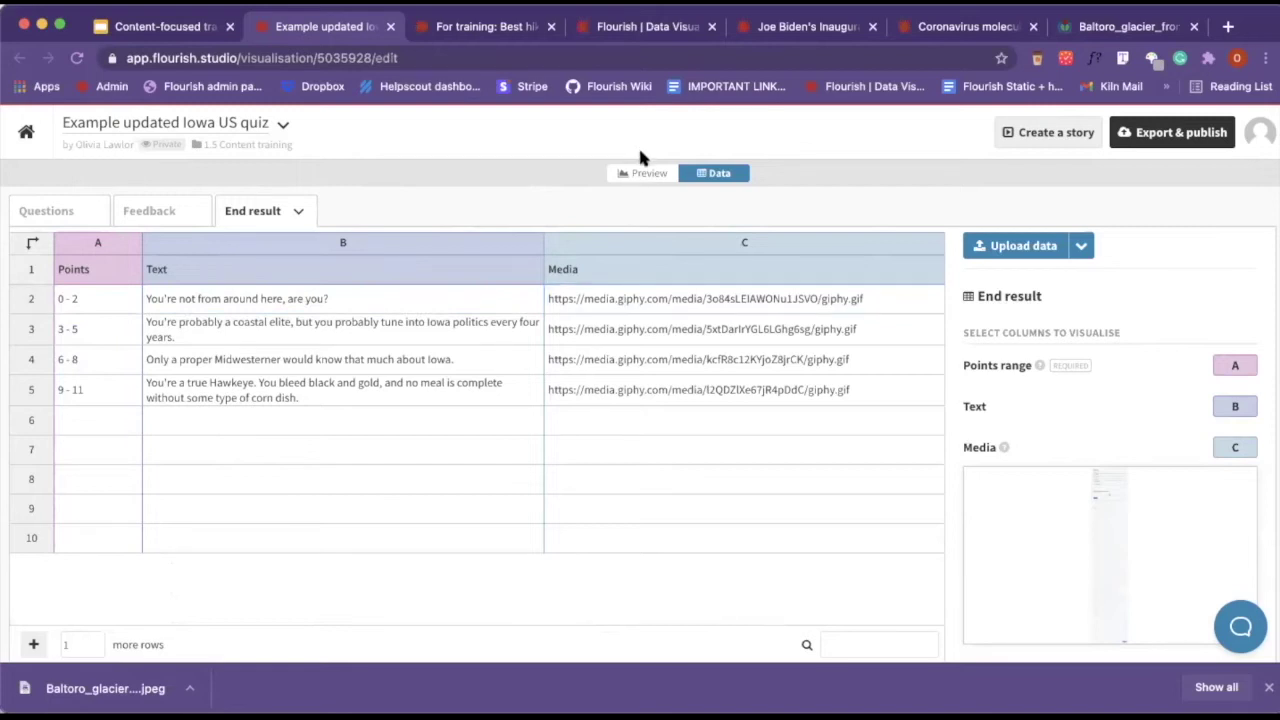
# In the preview, guess year 7194, state number 19, and answer Milwaukee for the capital
pyautogui.click(645, 172)
pyautogui.scroll(-5, 371, 578)
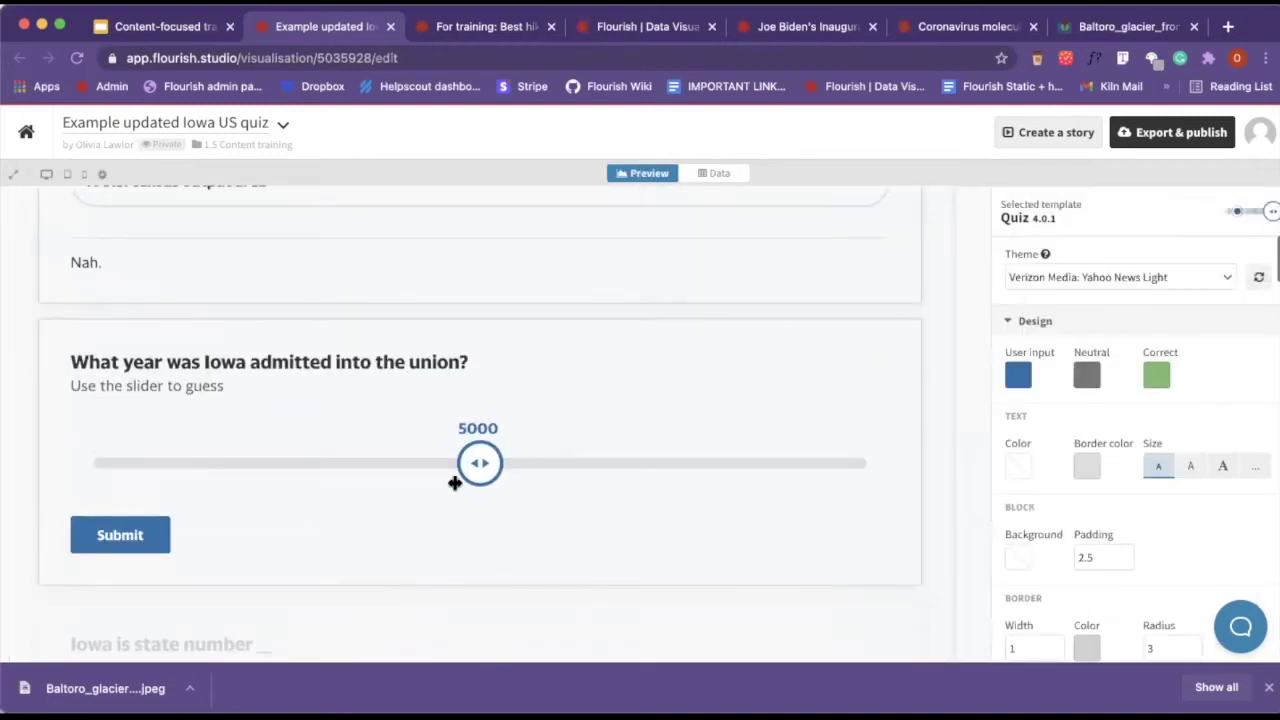
pyautogui.moveTo(495, 477); pyautogui.dragTo(622, 470)
pyautogui.click(102, 532)
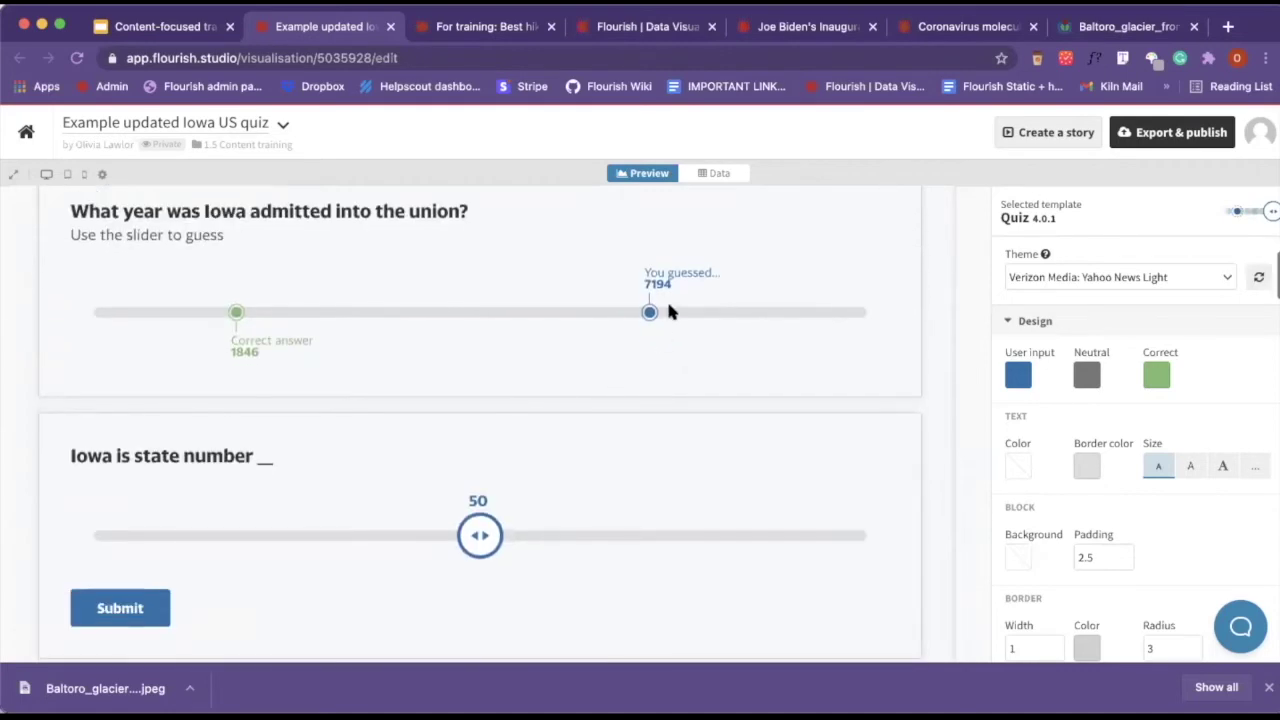
pyautogui.moveTo(488, 563); pyautogui.dragTo(245, 540)
pyautogui.click(140, 609)
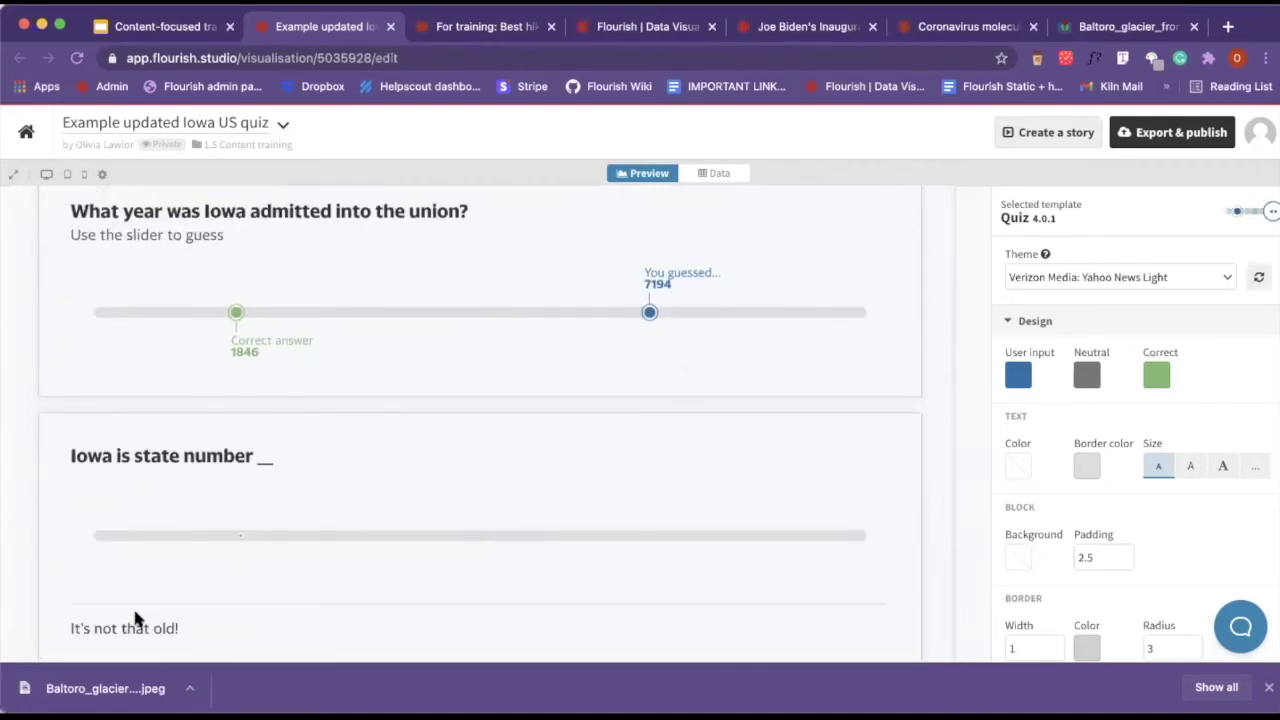
pyautogui.click(182, 352)
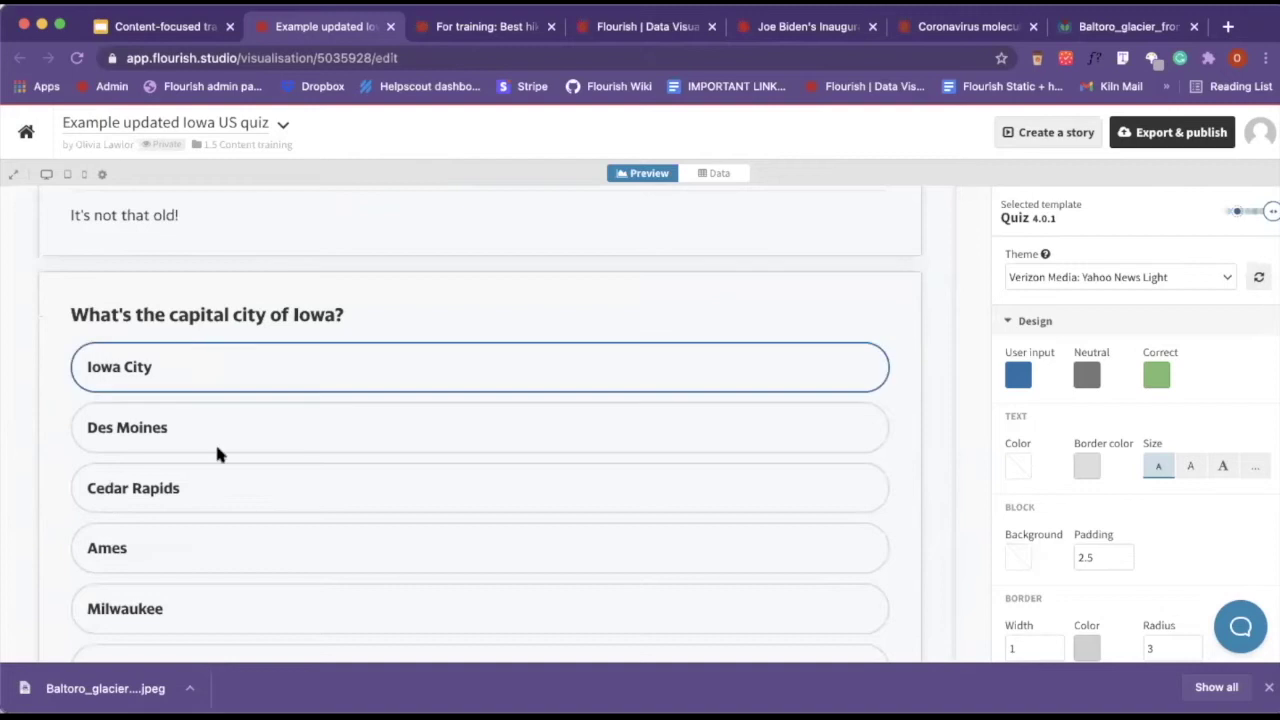
pyautogui.click(228, 421)
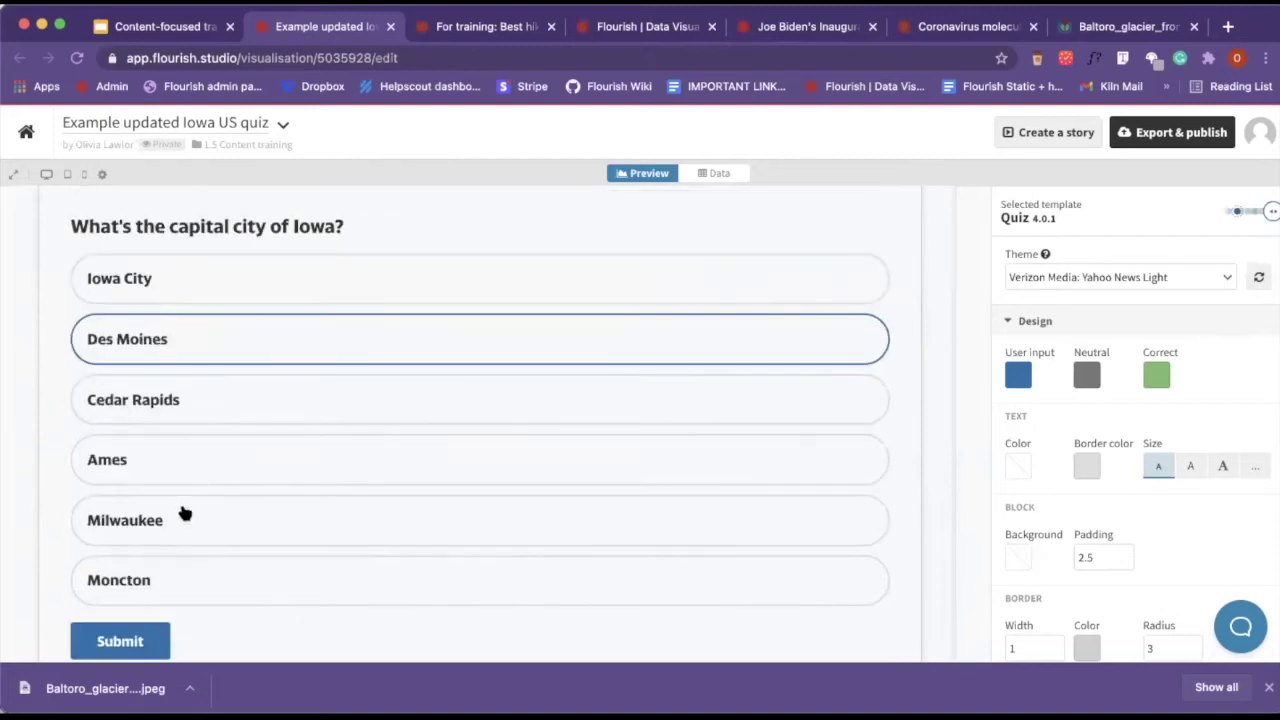
pyautogui.click(180, 516)
pyautogui.click(127, 630)
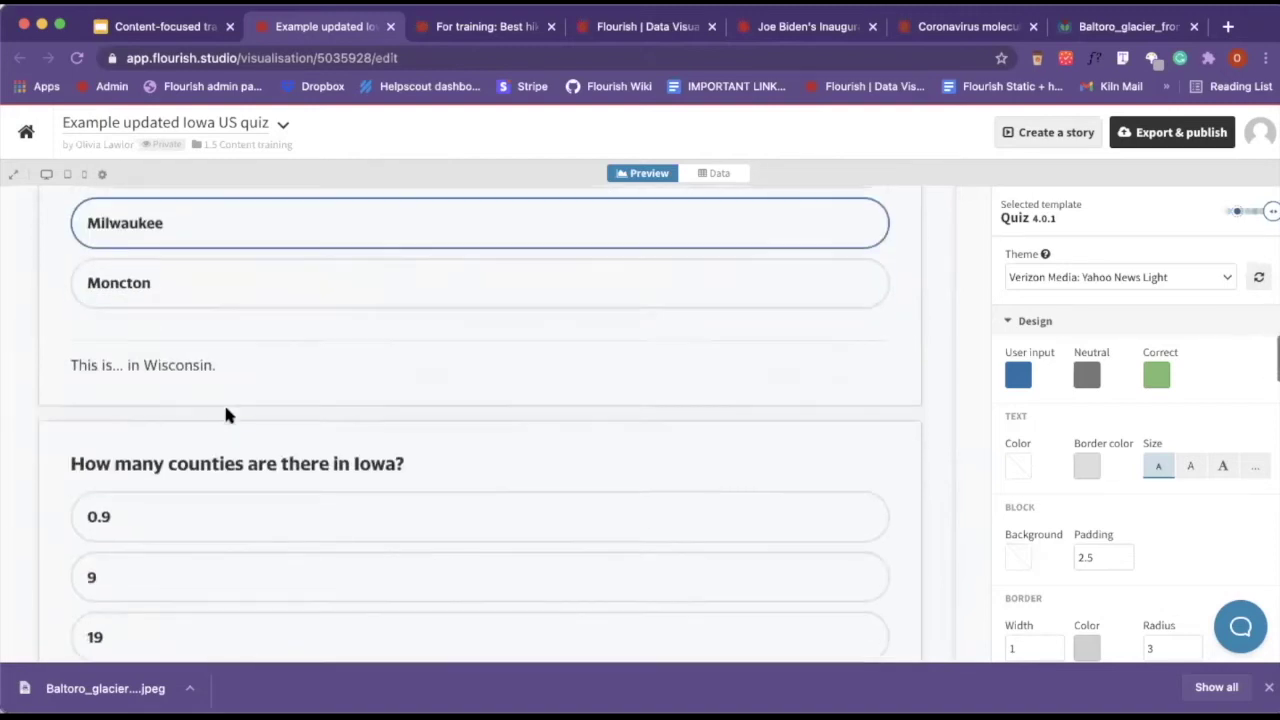
# Answer 9 counties, 'I Love You, Iowa' as state song, and submit a population estimate
pyautogui.scroll(-2, 229, 403)
pyautogui.scroll(-2, 234, 371)
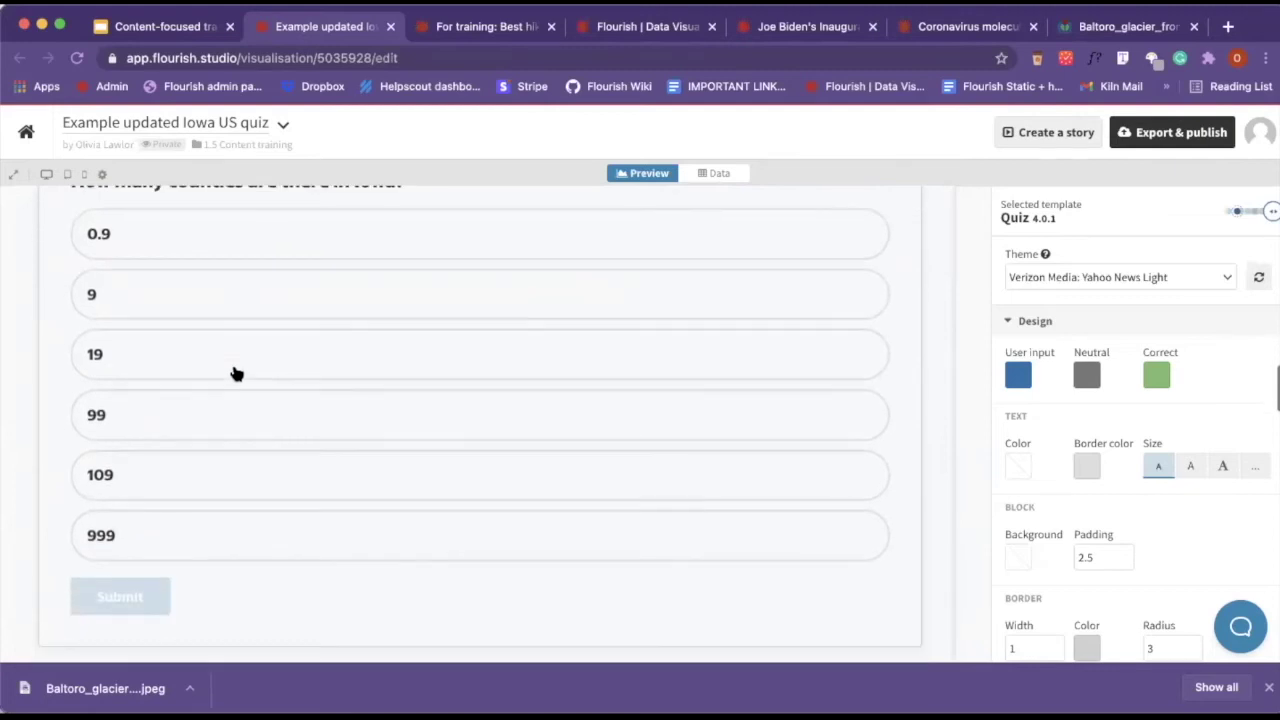
pyautogui.scroll(1, 229, 280)
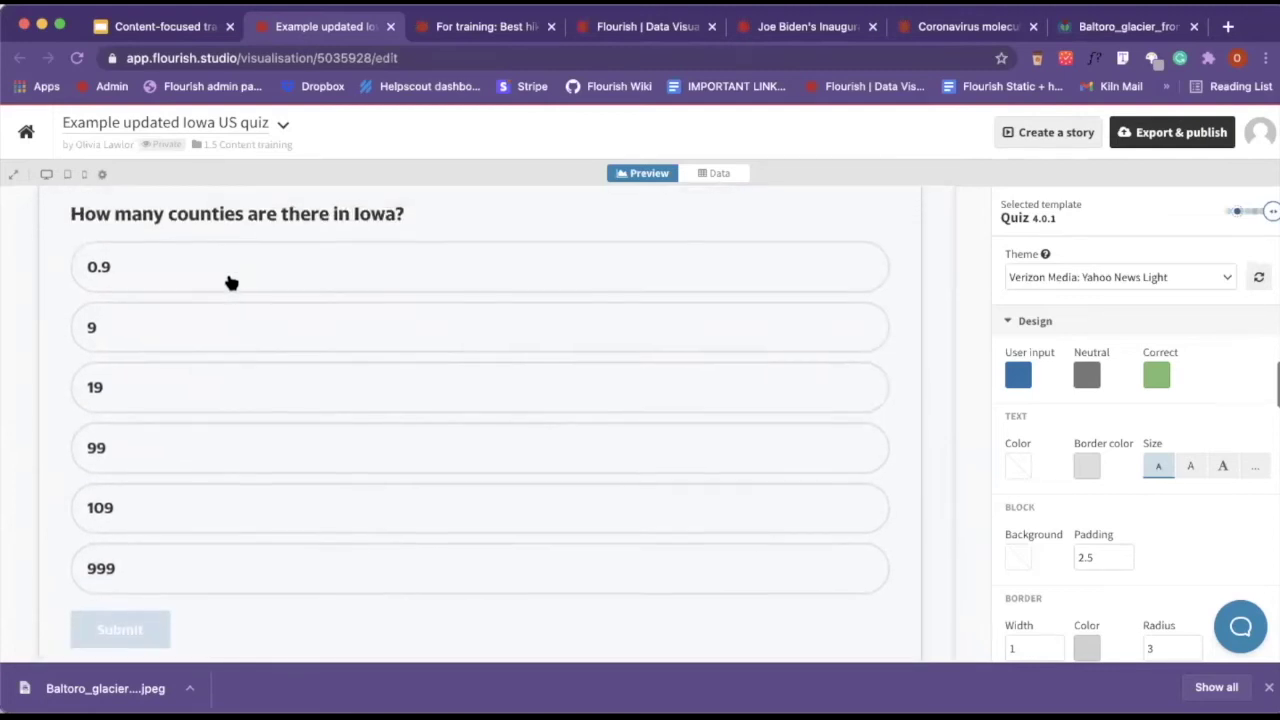
pyautogui.click(208, 345)
pyautogui.click(162, 628)
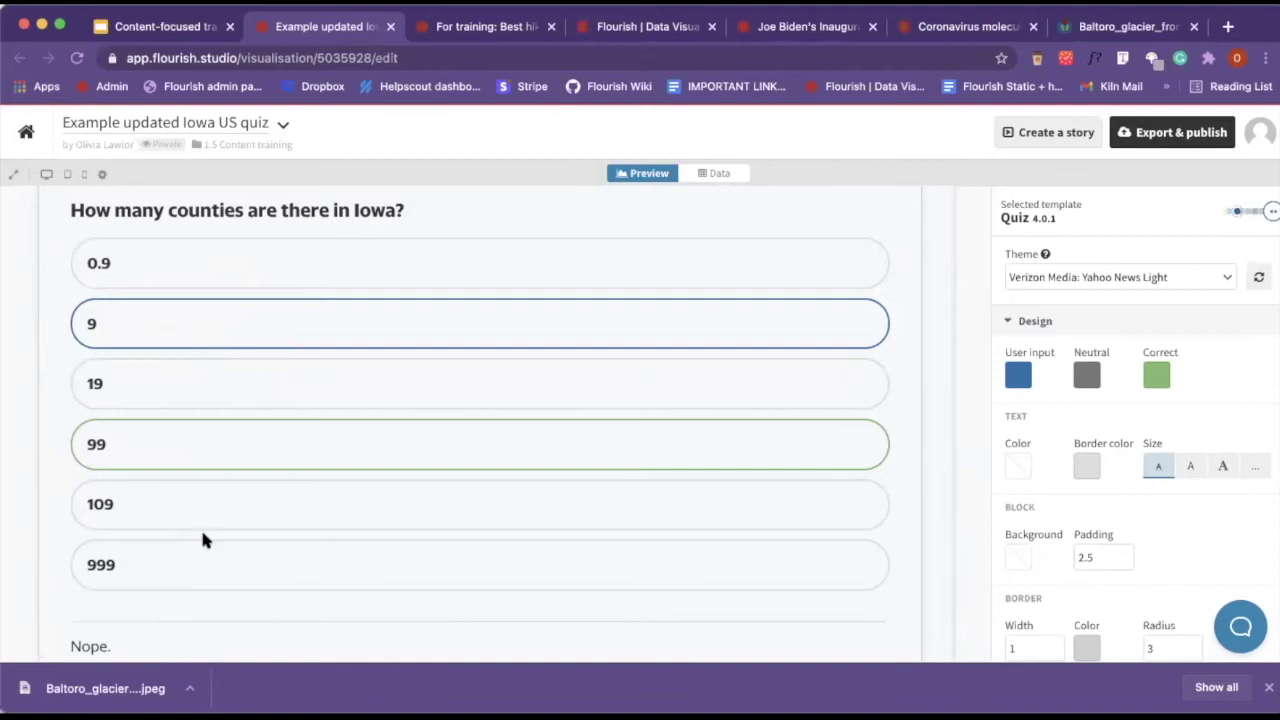
pyautogui.scroll(-5, 205, 530)
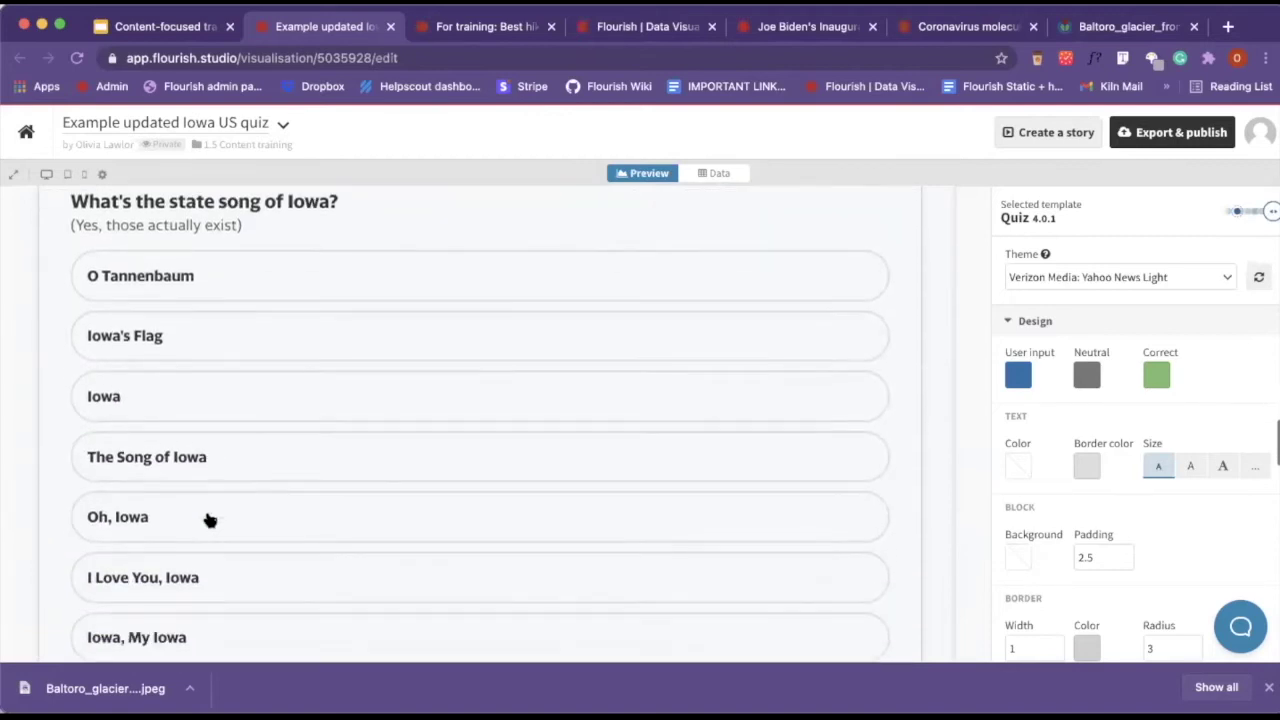
pyautogui.click(200, 369)
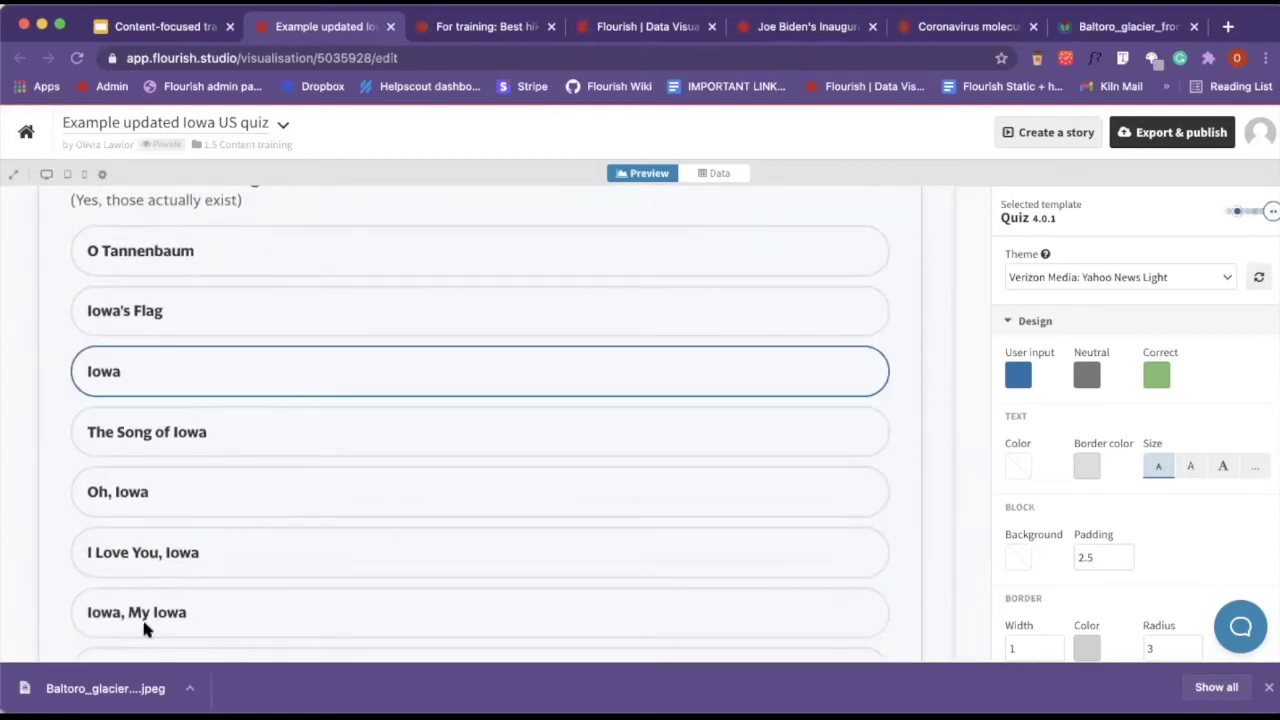
pyautogui.click(166, 558)
pyautogui.scroll(-3, 160, 555)
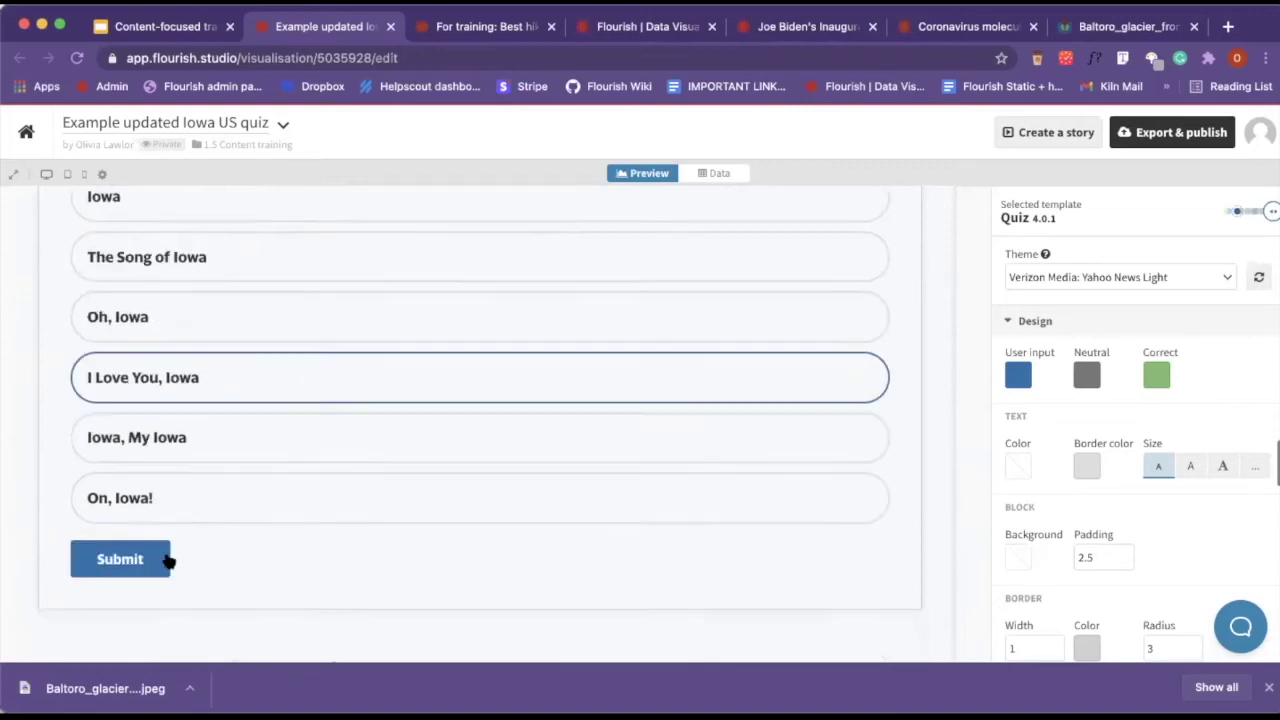
pyautogui.click(155, 553)
pyautogui.moveTo(481, 493); pyautogui.dragTo(724, 493)
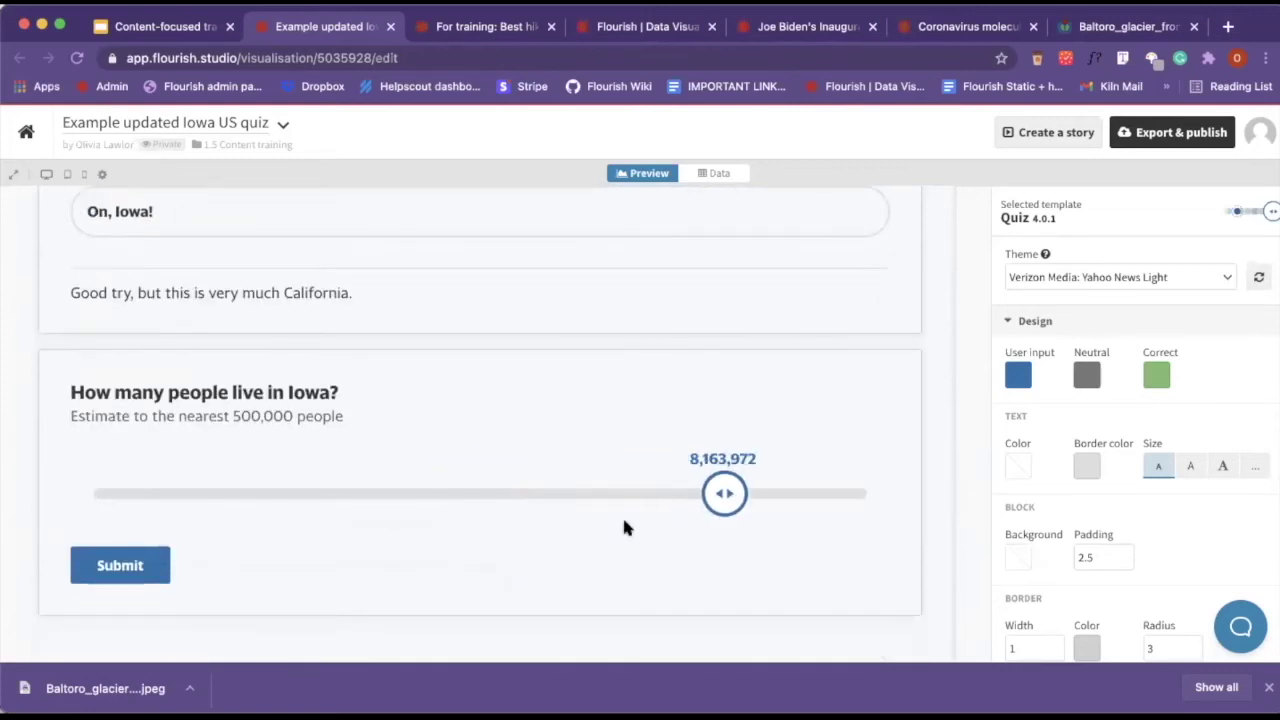
pyautogui.click(110, 565)
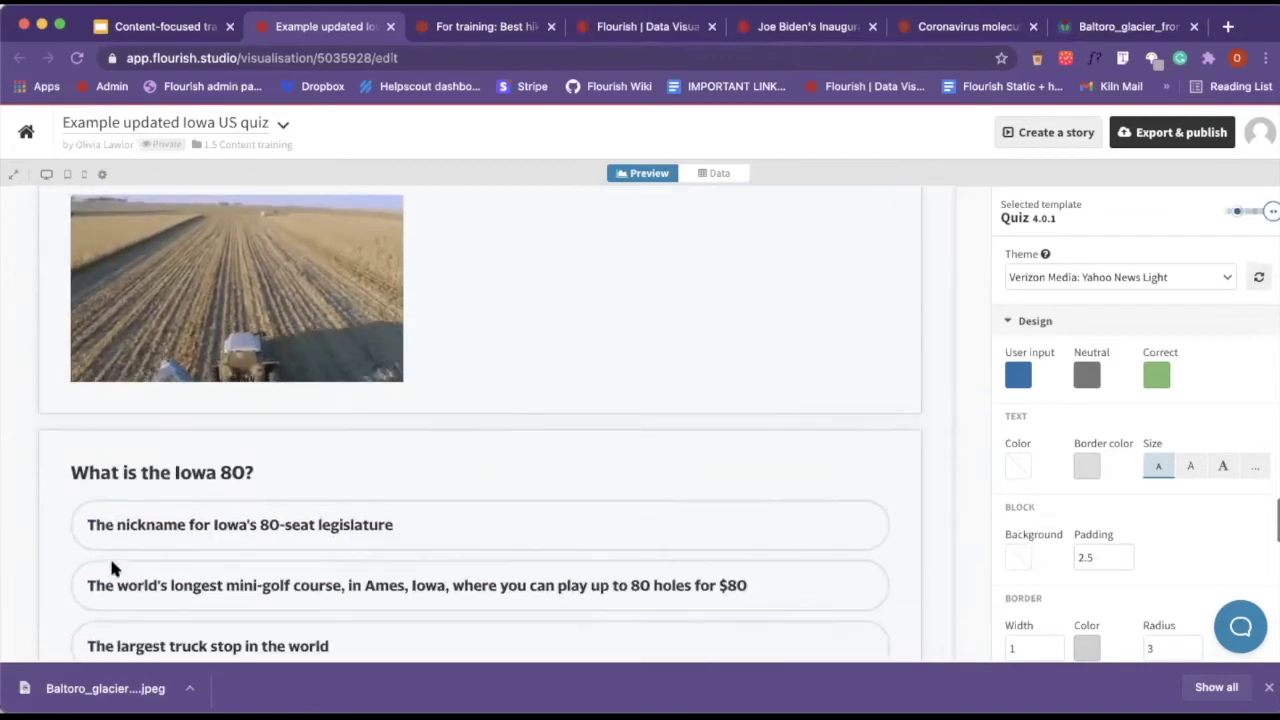
# Answer the Iowa 80, pigs-per-human (2) and New York questions, then scroll to the 0–2 points result
pyautogui.click(143, 397)
pyautogui.scroll(-3, 148, 398)
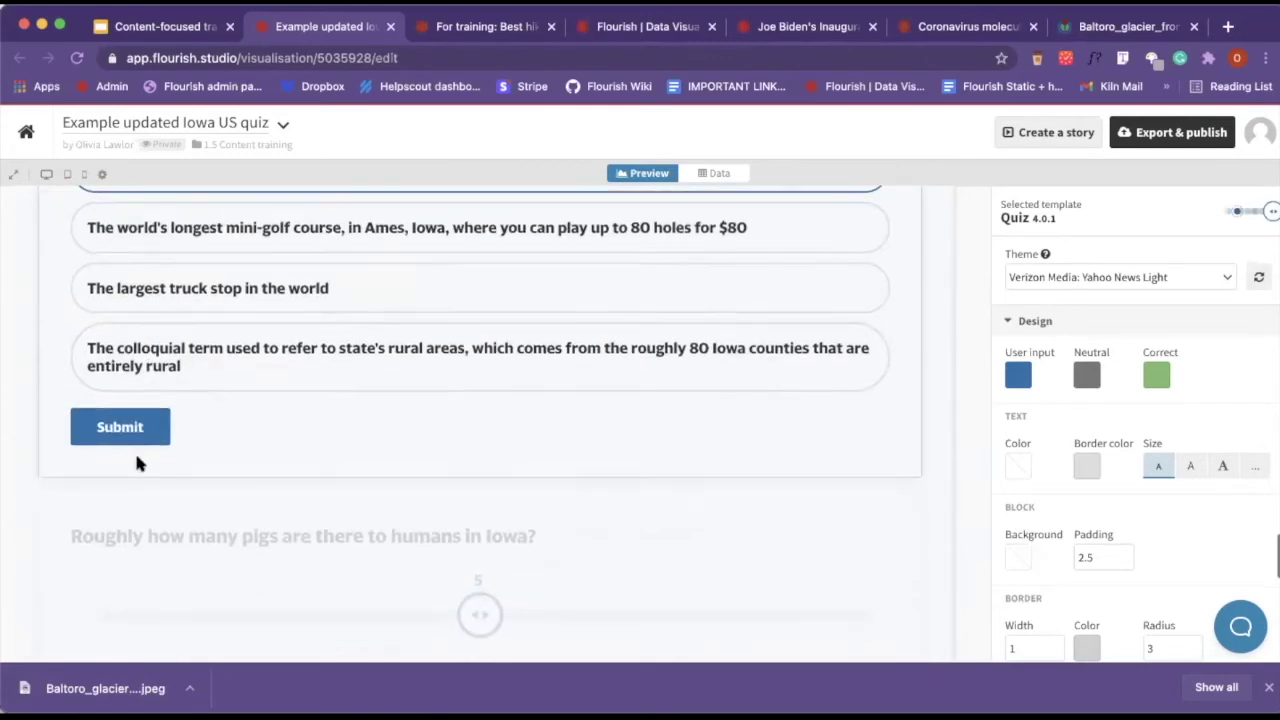
pyautogui.click(140, 440)
pyautogui.moveTo(495, 458); pyautogui.dragTo(248, 458)
pyautogui.click(135, 518)
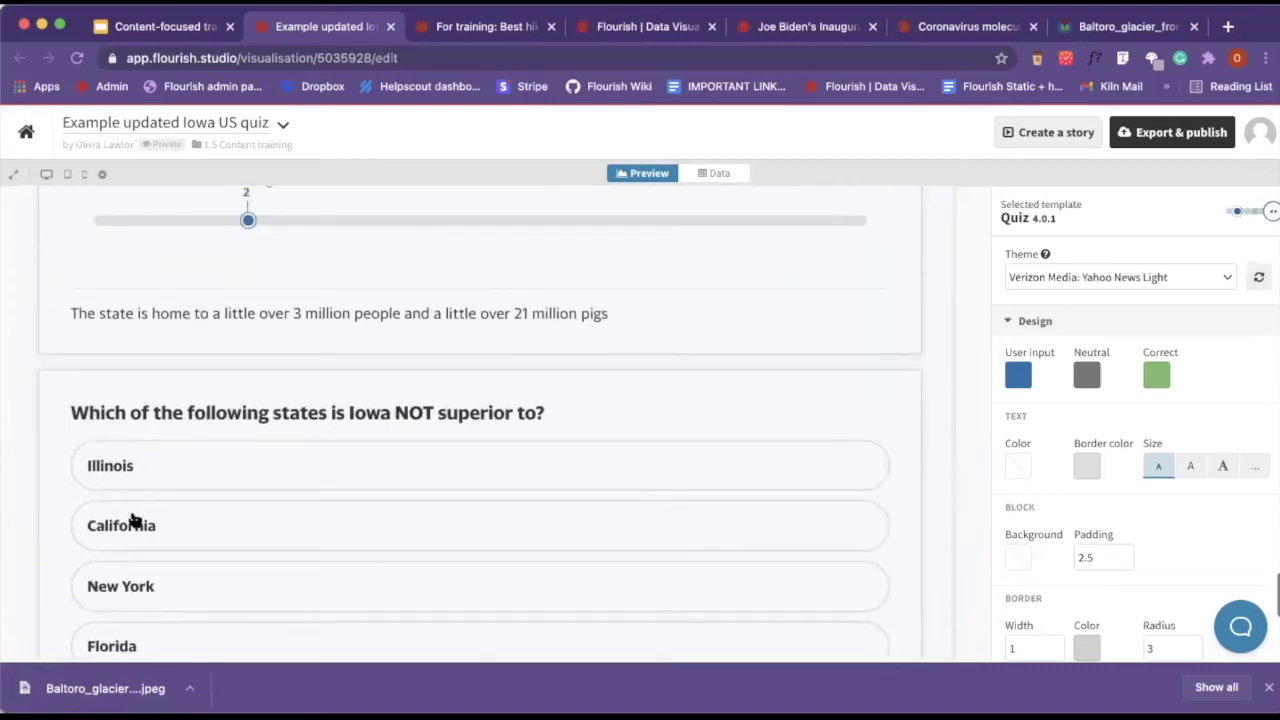
pyautogui.scroll(-2, 218, 328)
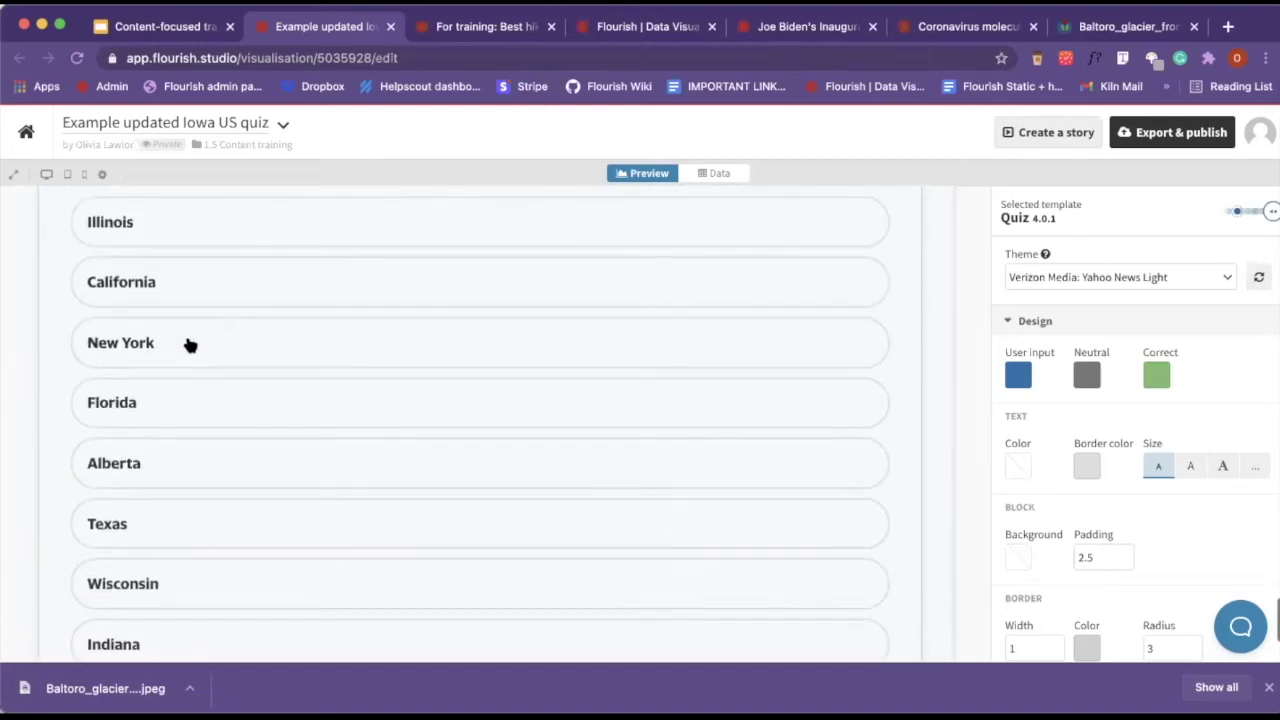
pyautogui.click(186, 343)
pyautogui.scroll(2, 157, 509)
pyautogui.scroll(-3, 157, 514)
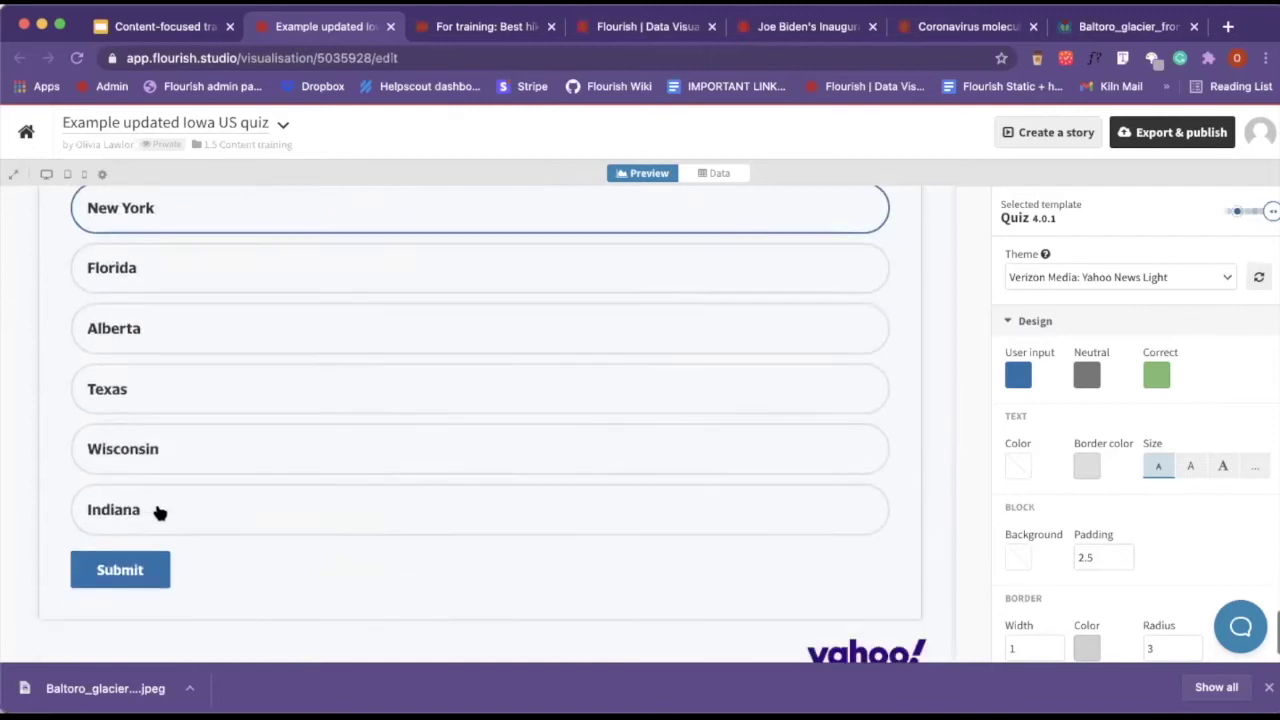
pyautogui.click(131, 570)
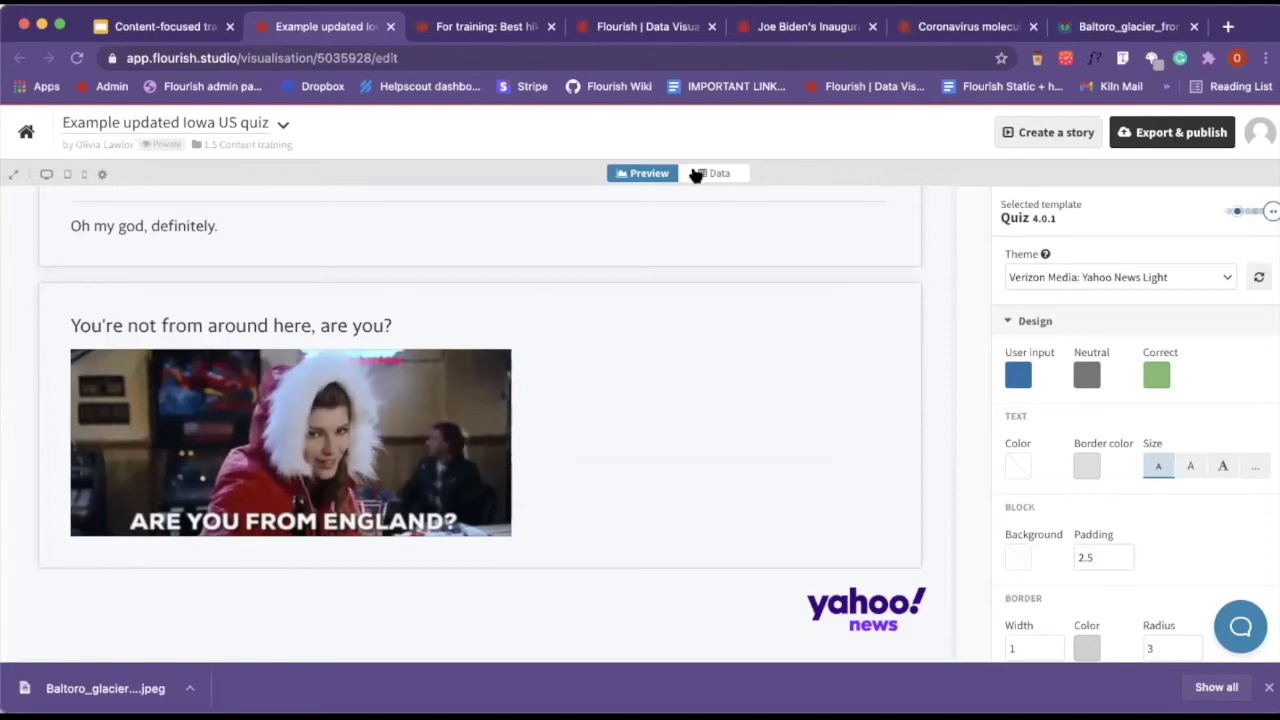
pyautogui.click(695, 174)
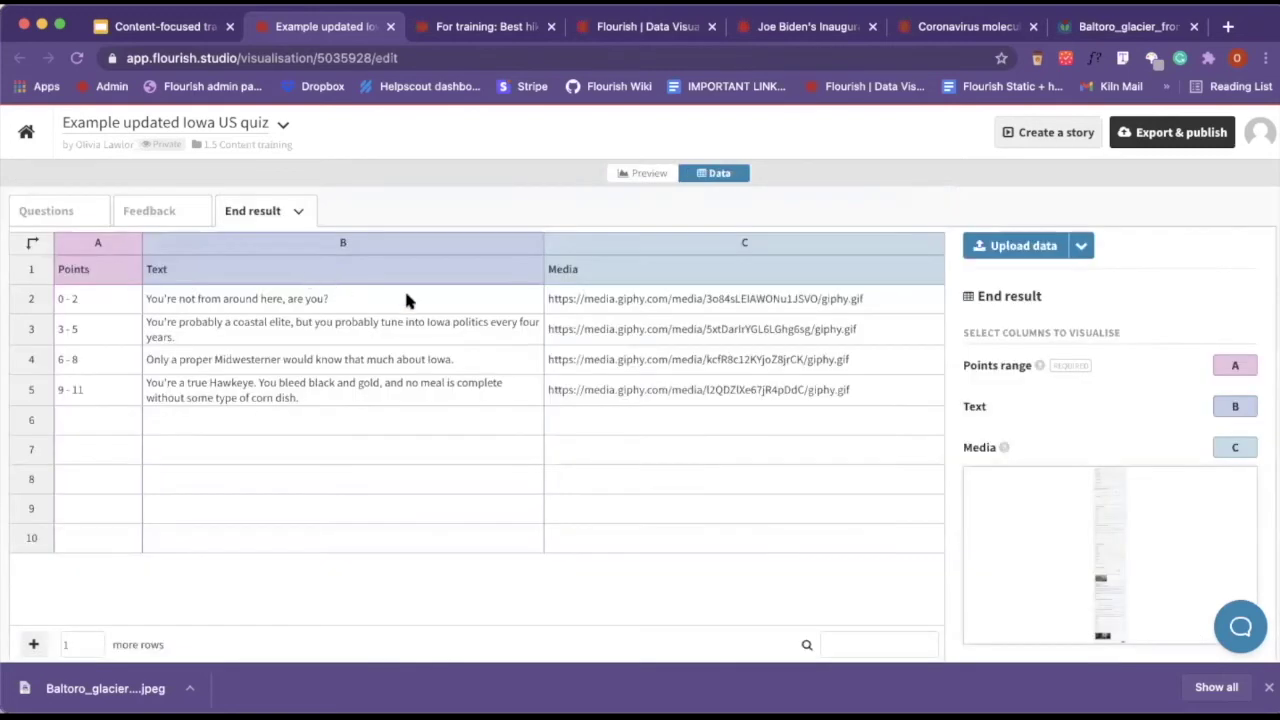
pyautogui.click(668, 176)
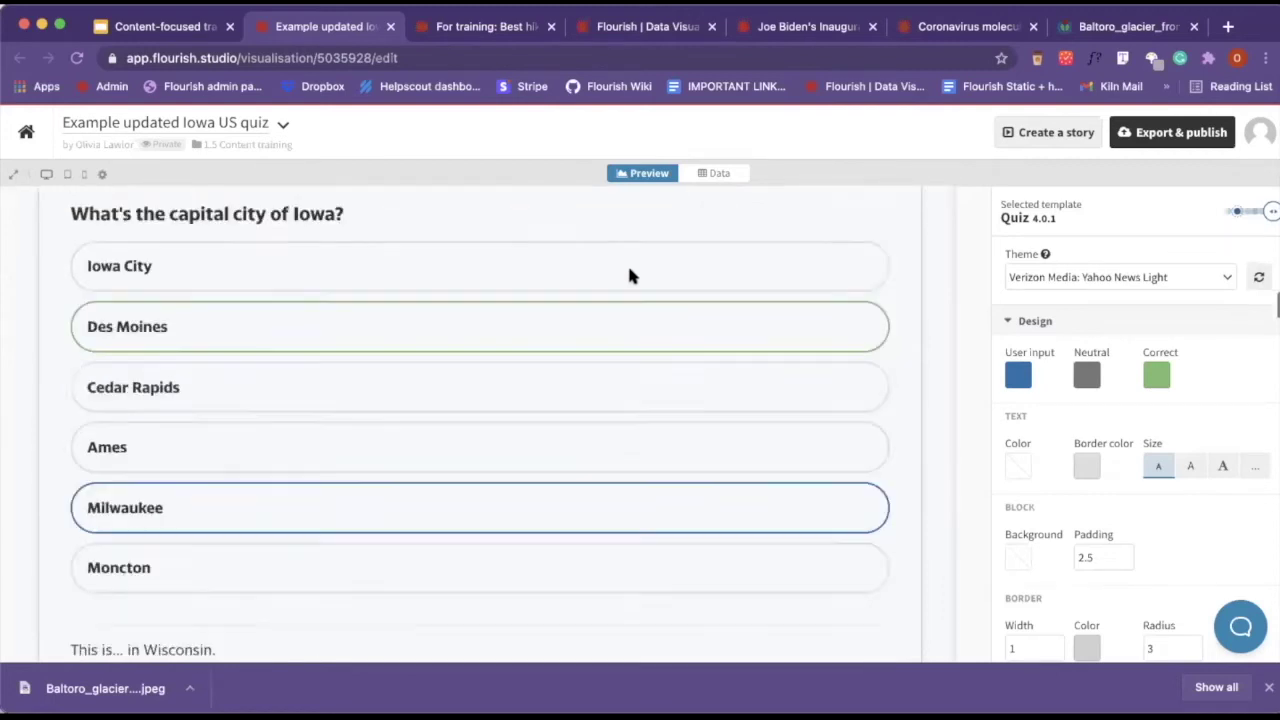
pyautogui.scroll(-20, 629, 275)
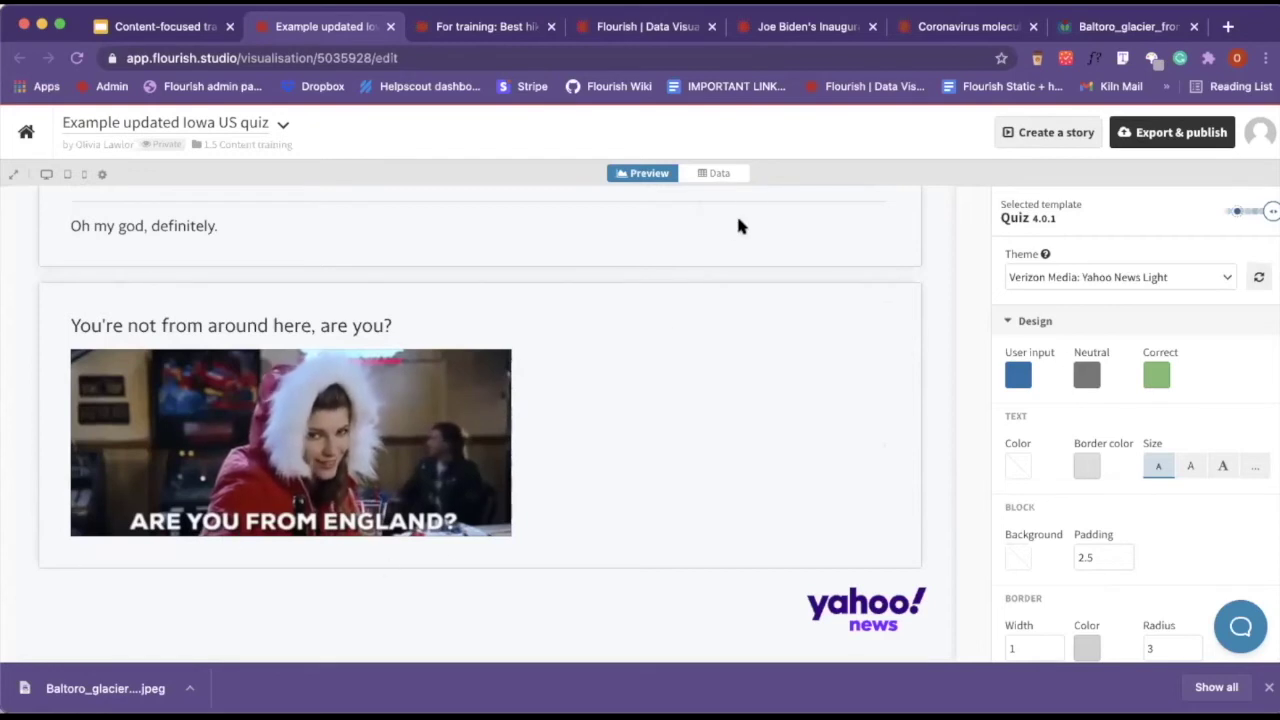
# On the Questions sheet, read the Explanation and Input type column setting descriptions
pyautogui.click(741, 178)
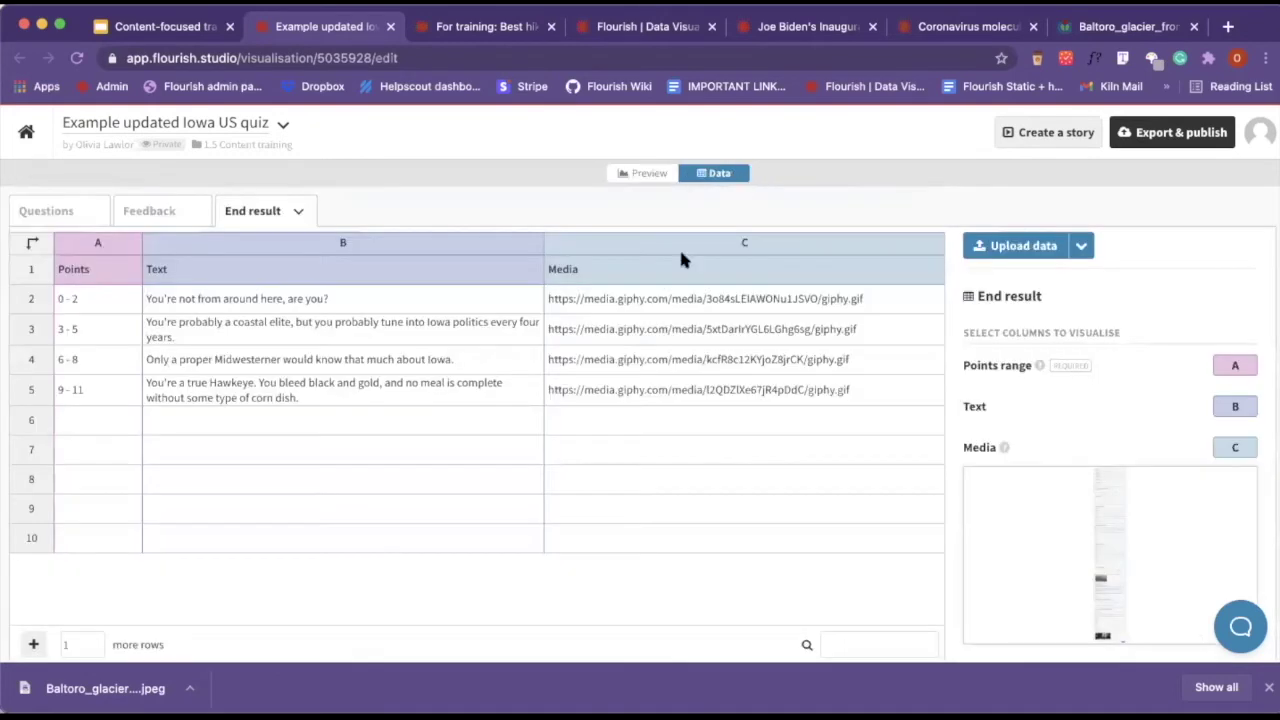
pyautogui.click(30, 210)
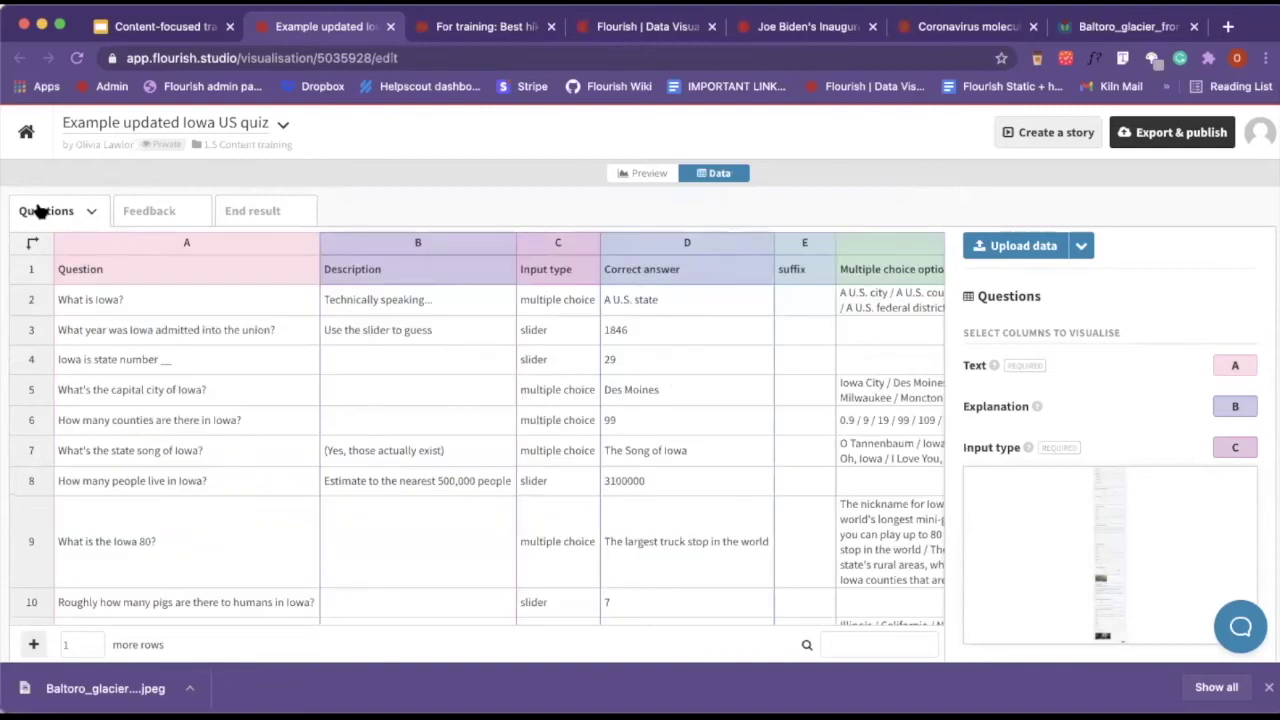
pyautogui.scroll(-2, 1045, 400)
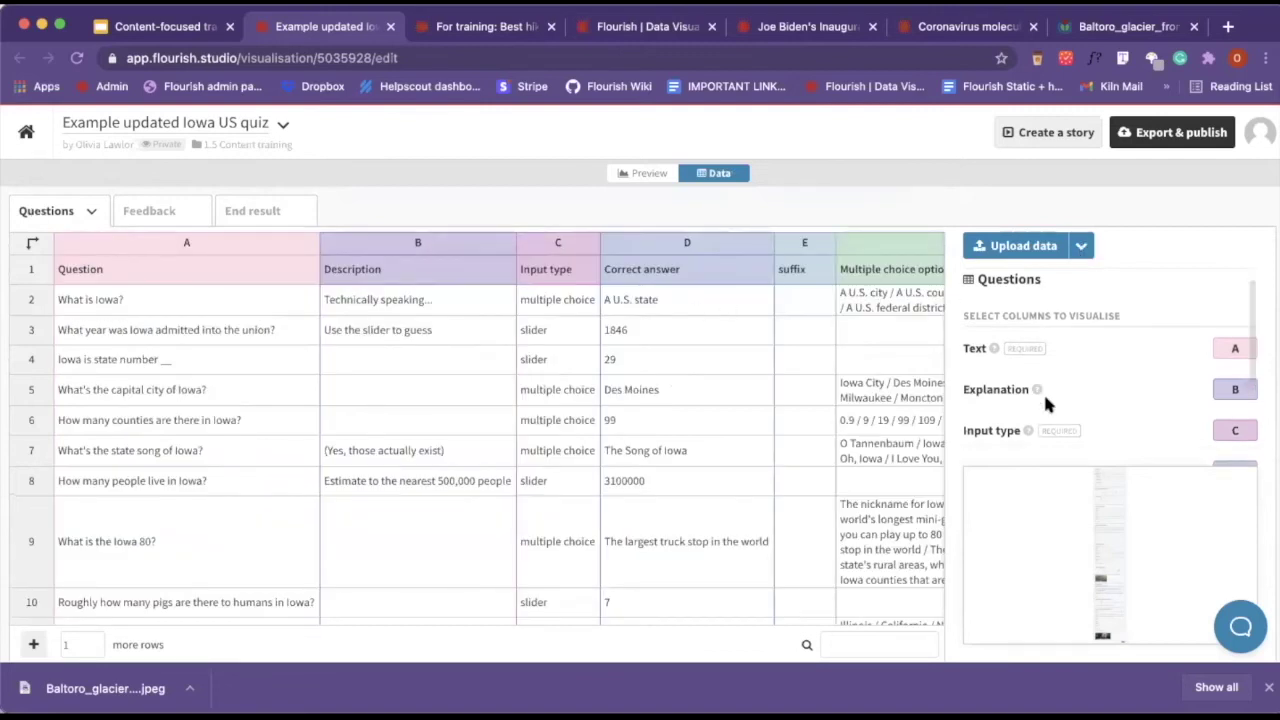
pyautogui.scroll(-2, 1045, 400)
pyautogui.scroll(2, 1045, 400)
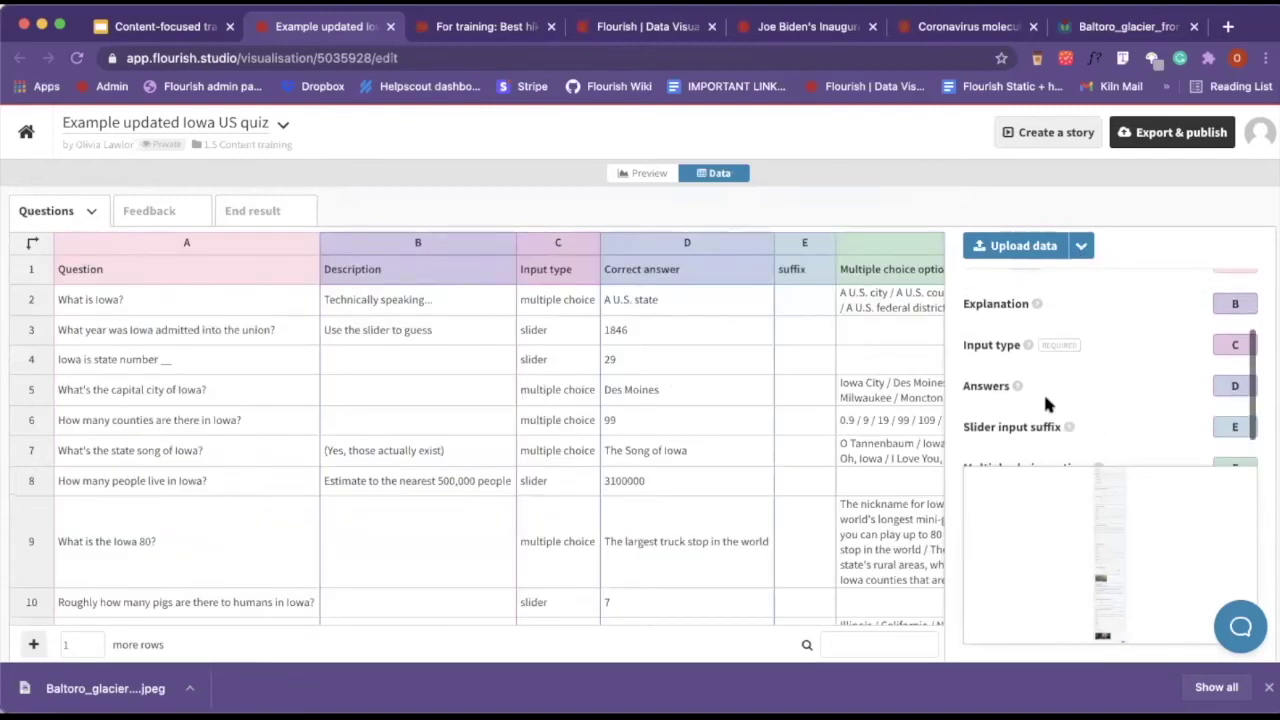
pyautogui.scroll(2, 1045, 403)
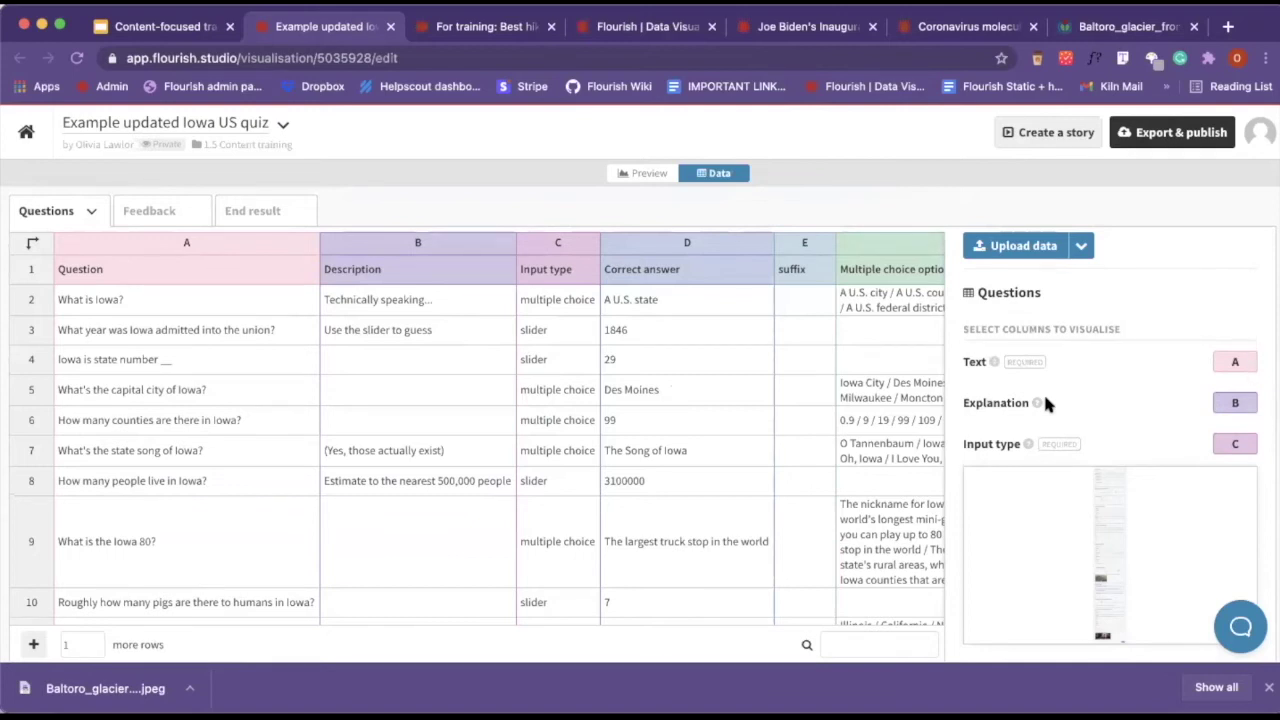
pyautogui.scroll(-1, 1045, 402)
pyautogui.scroll(-1, 1046, 403)
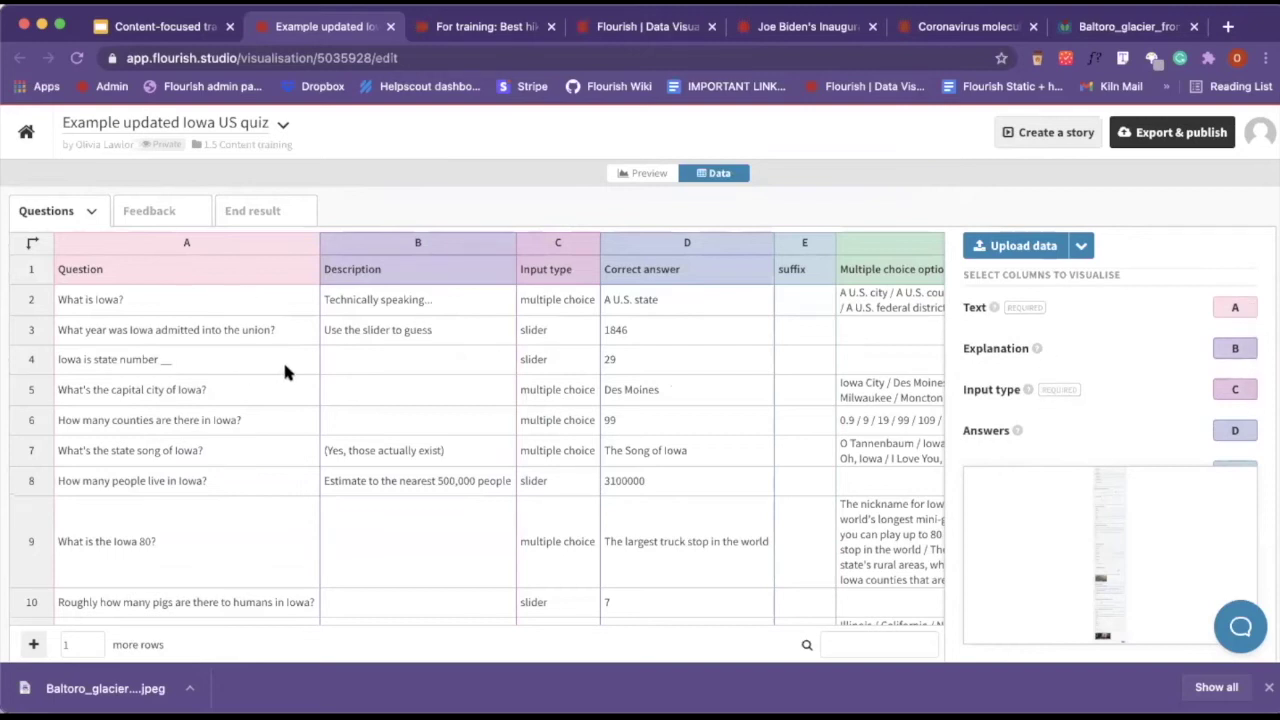
pyautogui.click(1000, 347)
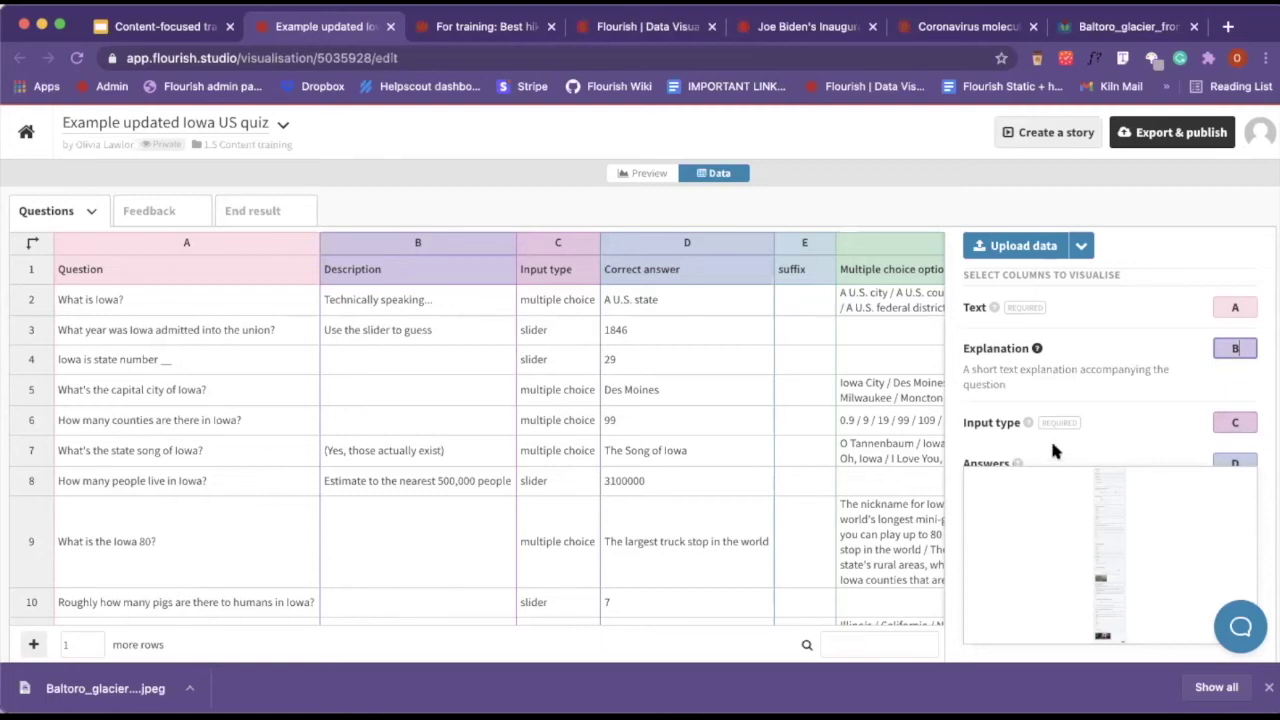
pyautogui.scroll(-1, 1065, 436)
pyautogui.click(1030, 372)
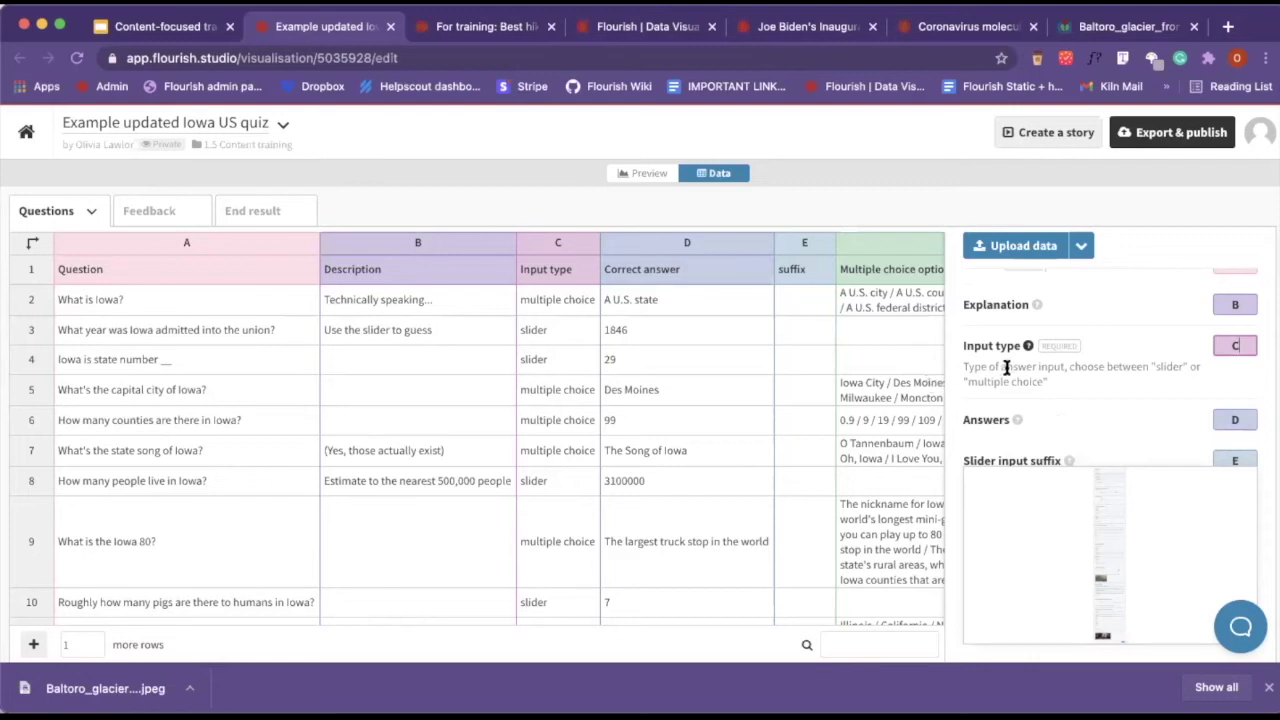
# Scroll the grid right to columns E and F and read the Slider input suffix help
pyautogui.scroll(-1, 1005, 380)
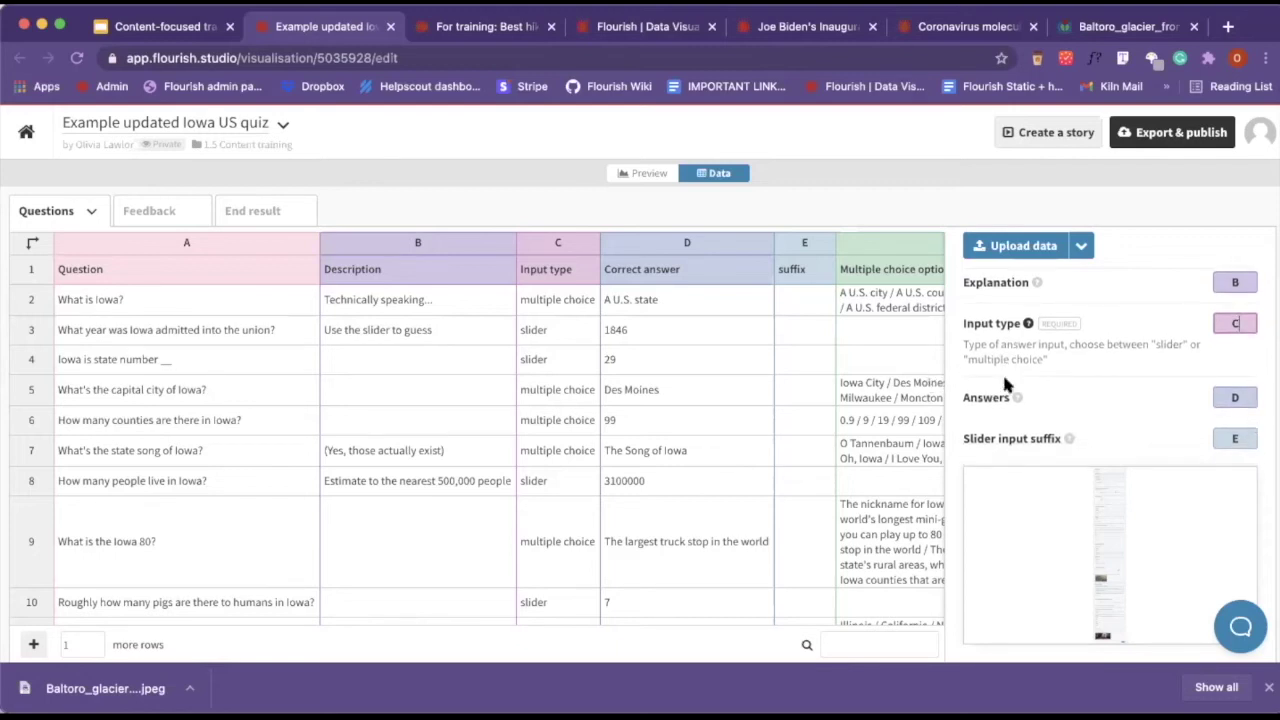
pyautogui.scroll(-2, 1005, 385)
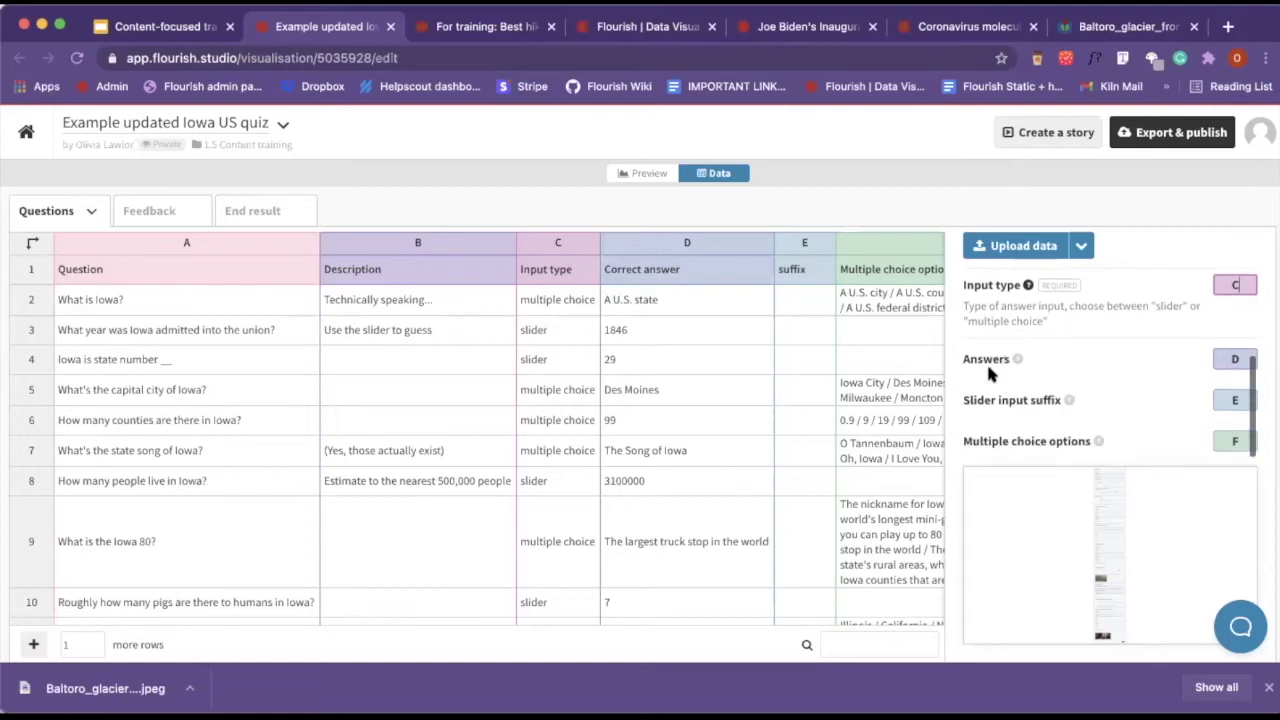
pyautogui.hscroll(3, 698, 418)
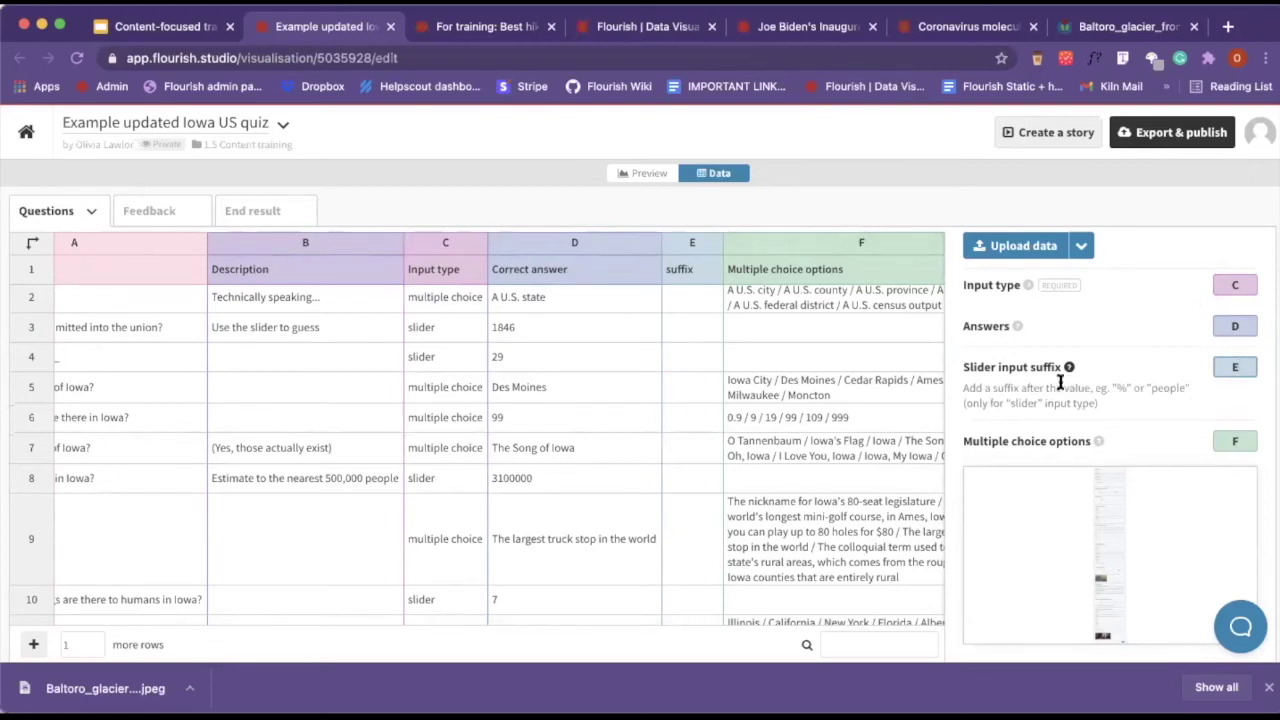
pyautogui.moveTo(983, 387); pyautogui.dragTo(1046, 383)
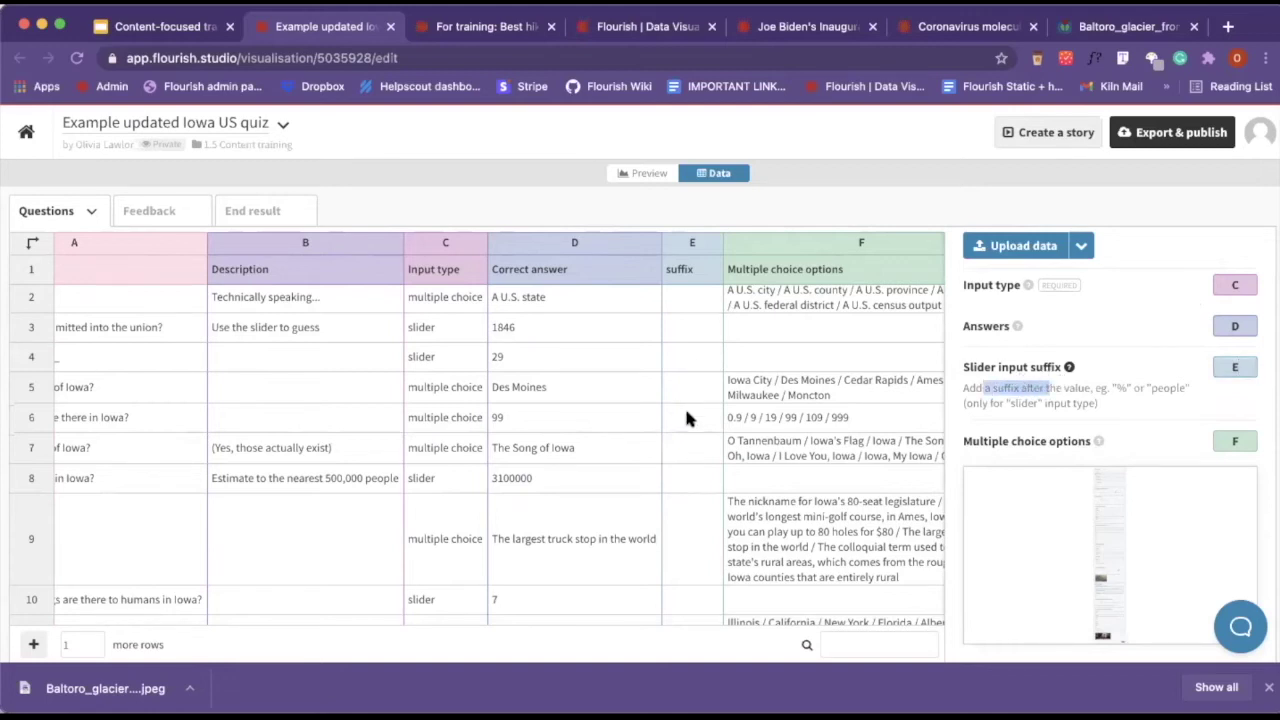
pyautogui.scroll(-1, 680, 425)
pyautogui.scroll(1, 680, 422)
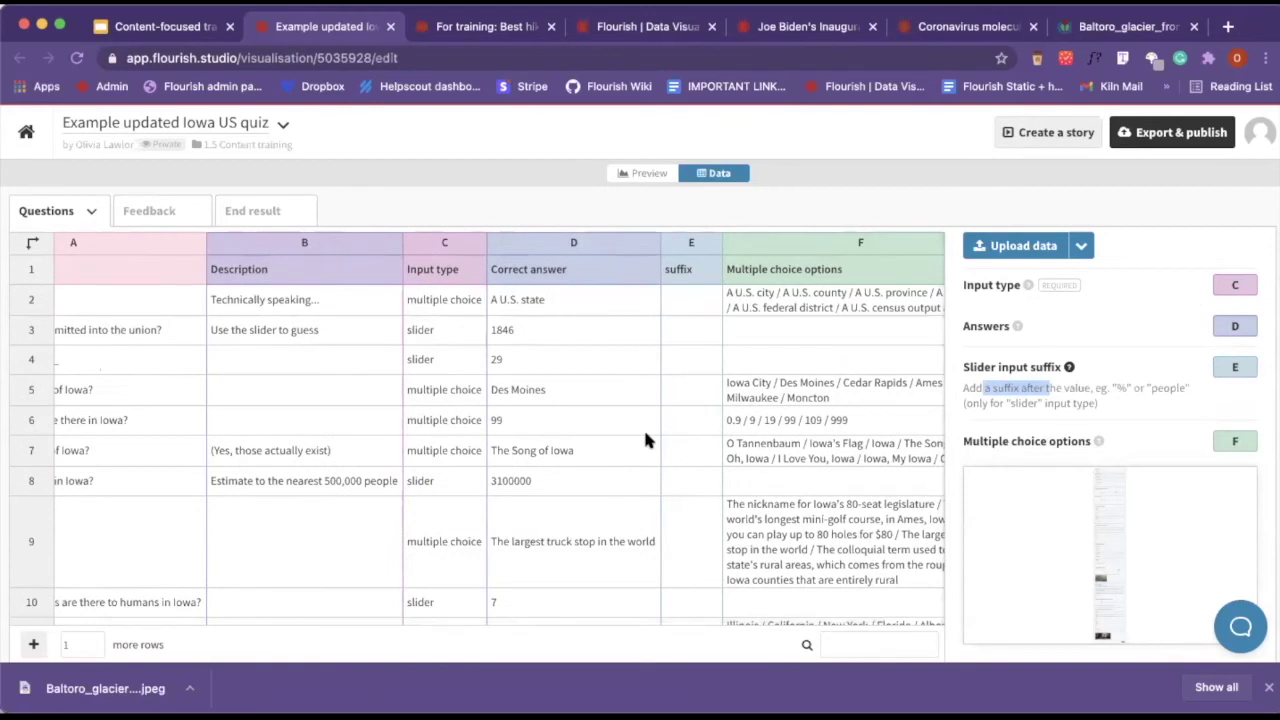
pyautogui.hscroll(1, 643, 427)
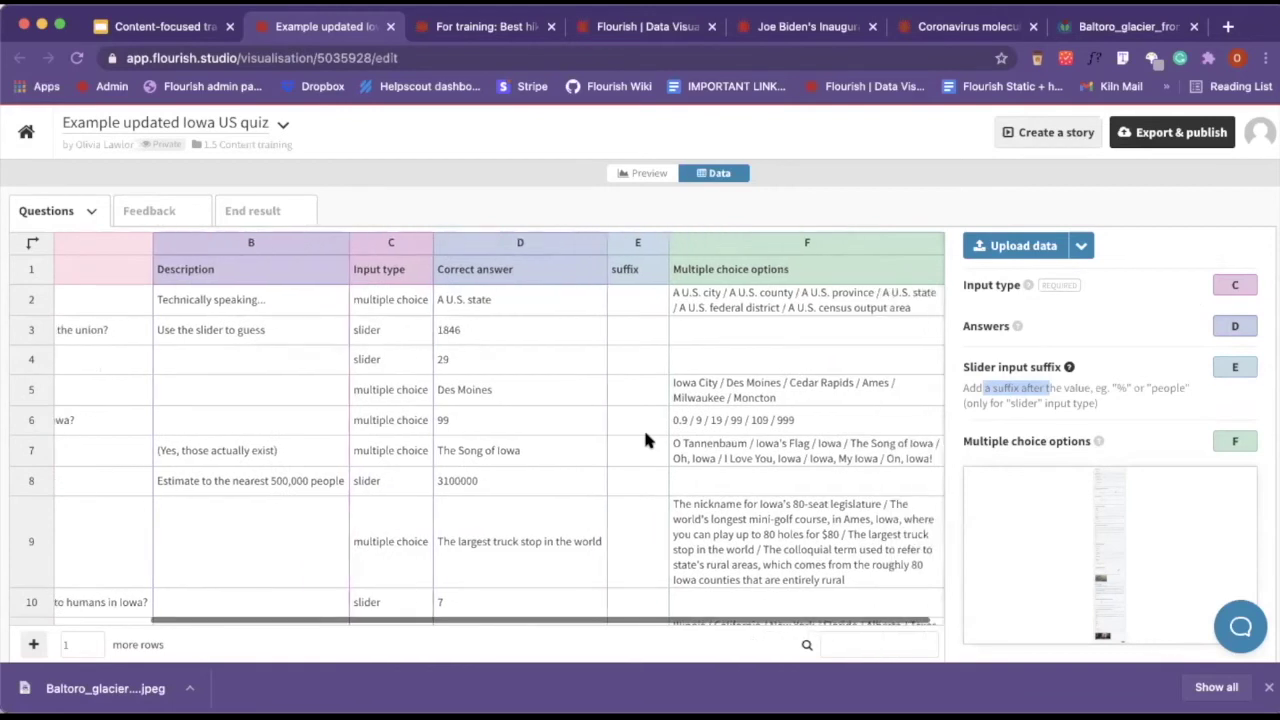
# Check row 2's Multiple choice options cell and read that column's help text
pyautogui.click(728, 320)
pyautogui.scroll(-1, 1029, 410)
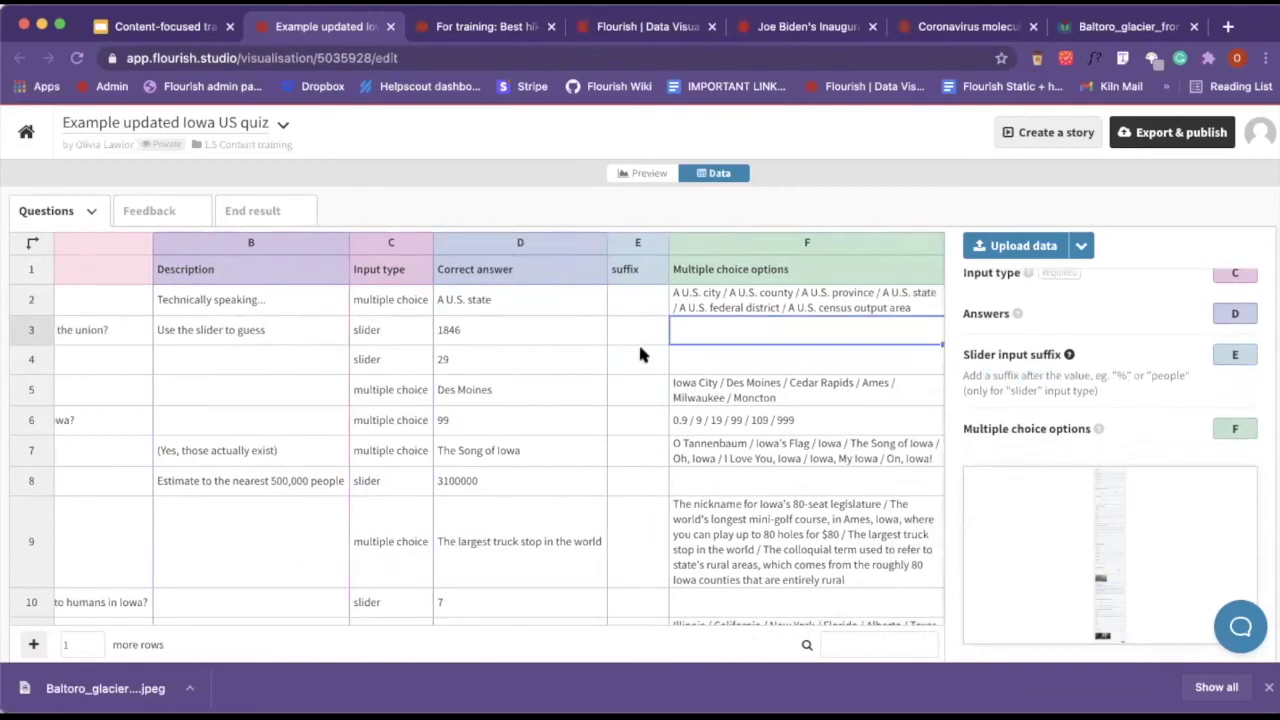
pyautogui.click(705, 310)
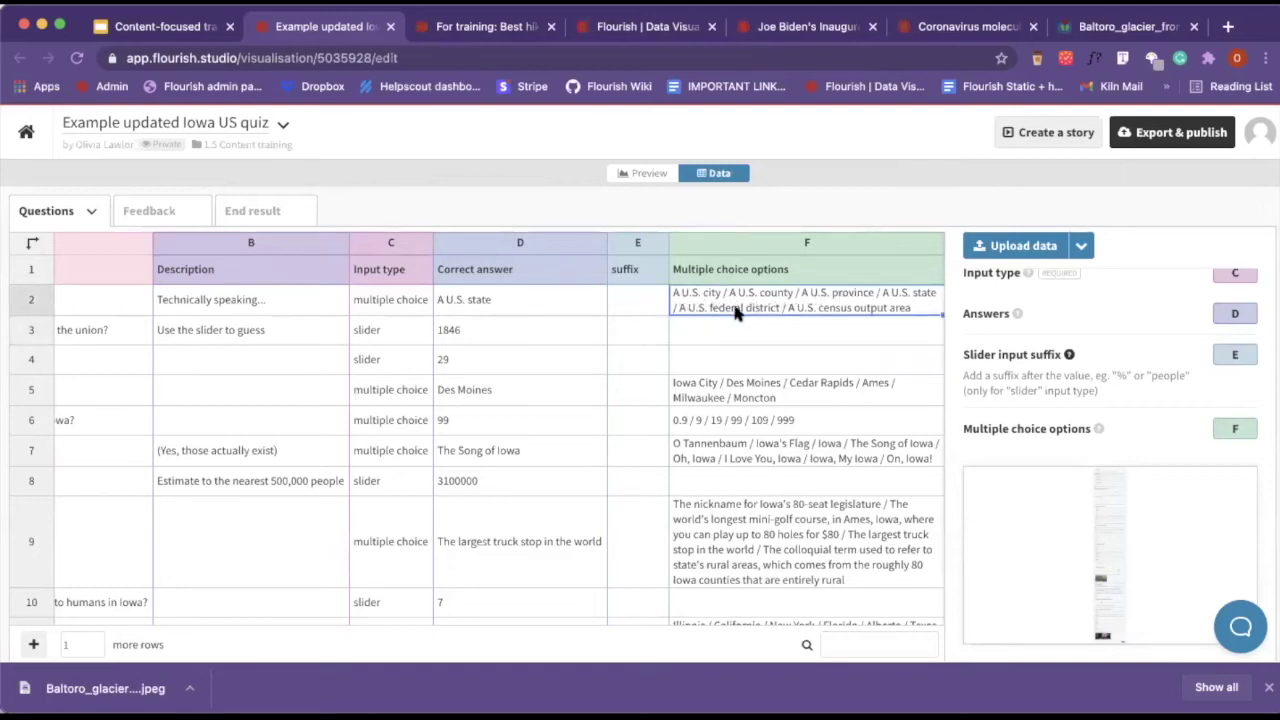
pyautogui.click(1090, 418)
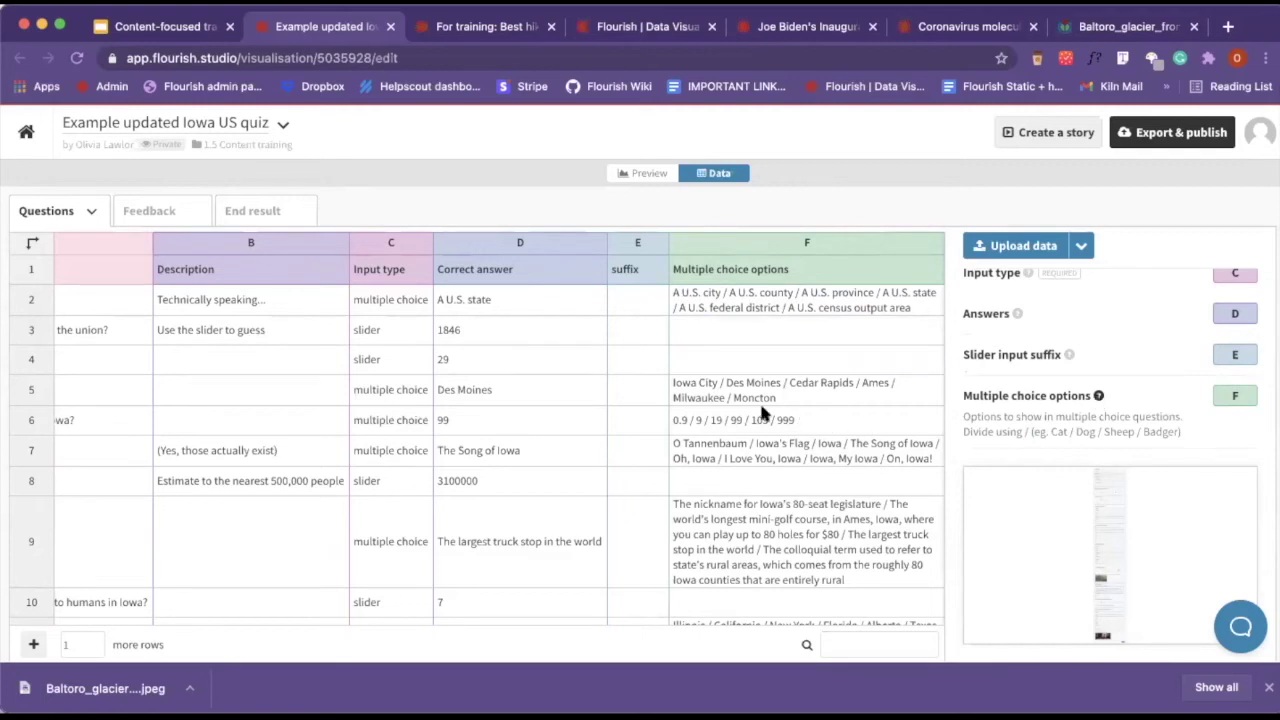
# Scroll through the Feedback sheet, then move on to the End result sheet
pyautogui.click(152, 214)
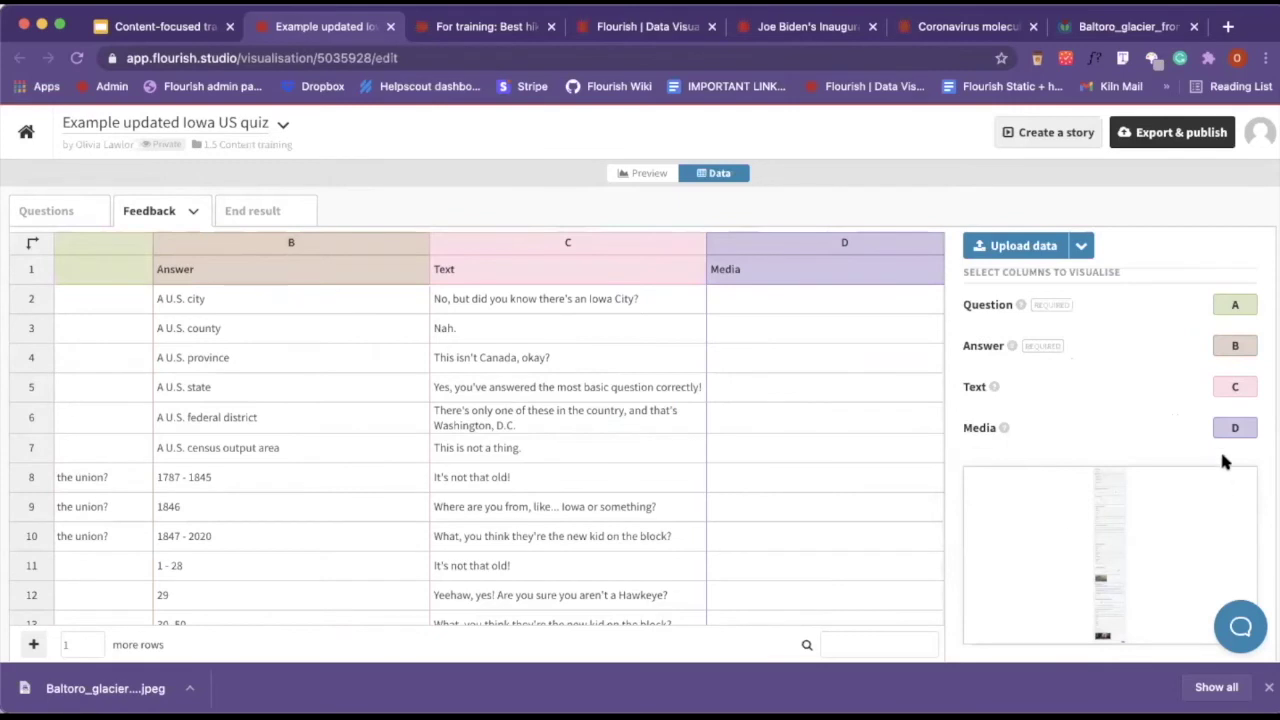
pyautogui.scroll(-2, 1113, 354)
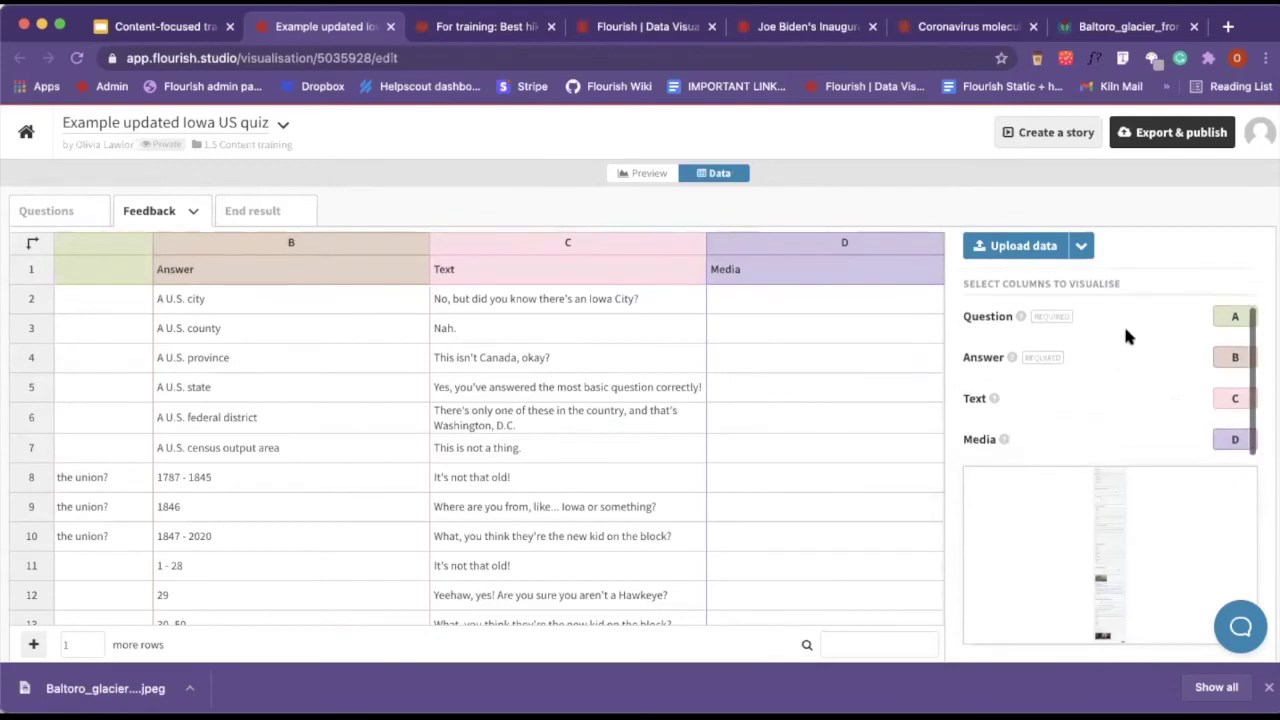
pyautogui.scroll(-1, 1091, 346)
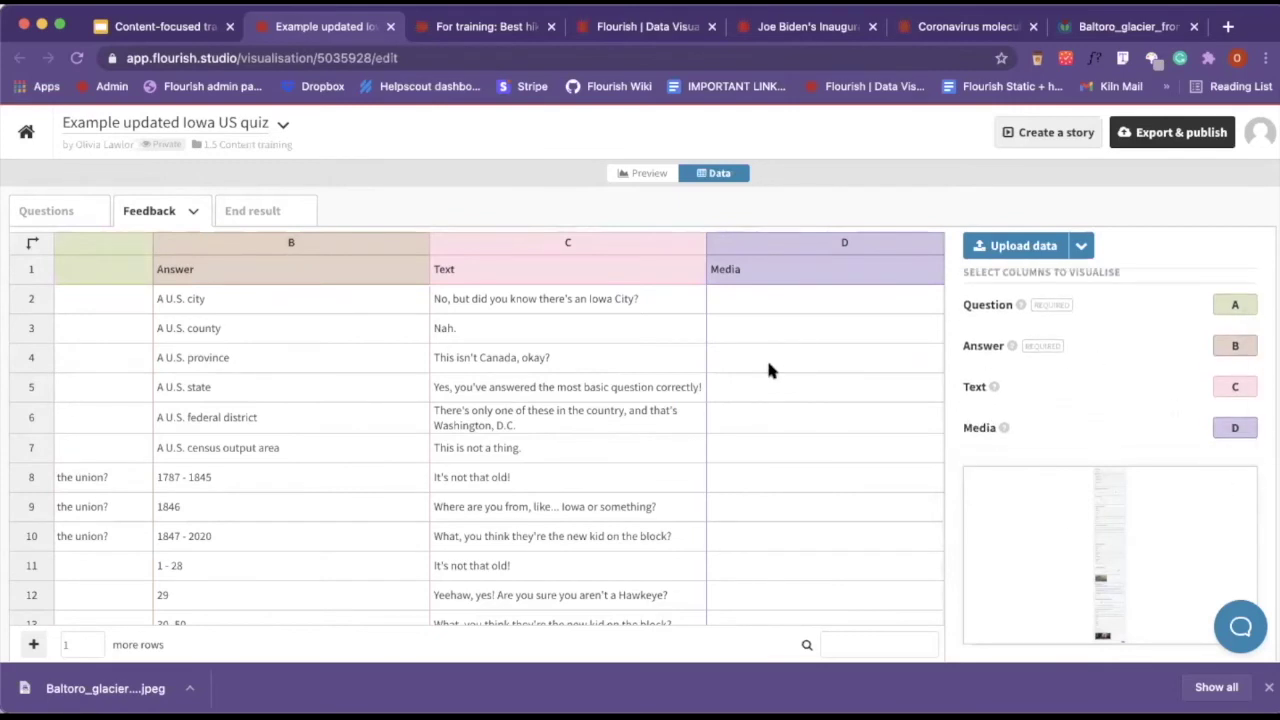
pyautogui.click(279, 213)
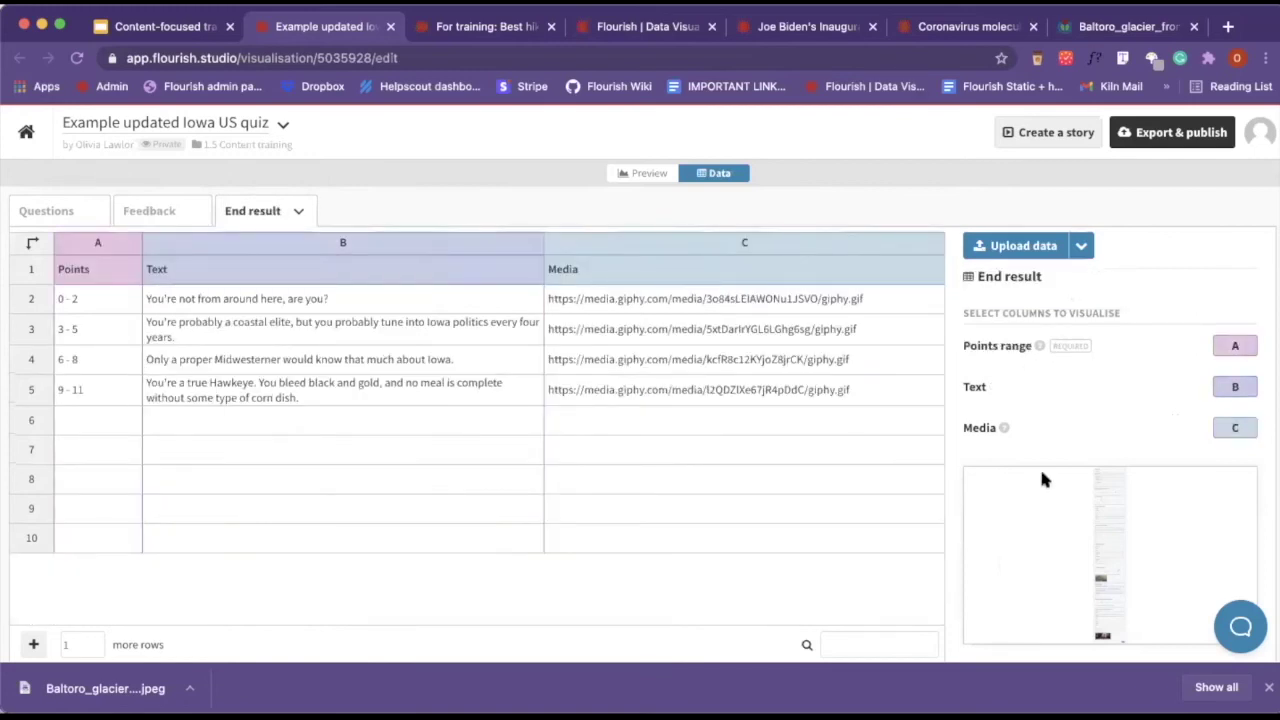
# Return to the quiz preview and apply the 'World Bank Group: default' theme
pyautogui.click(629, 175)
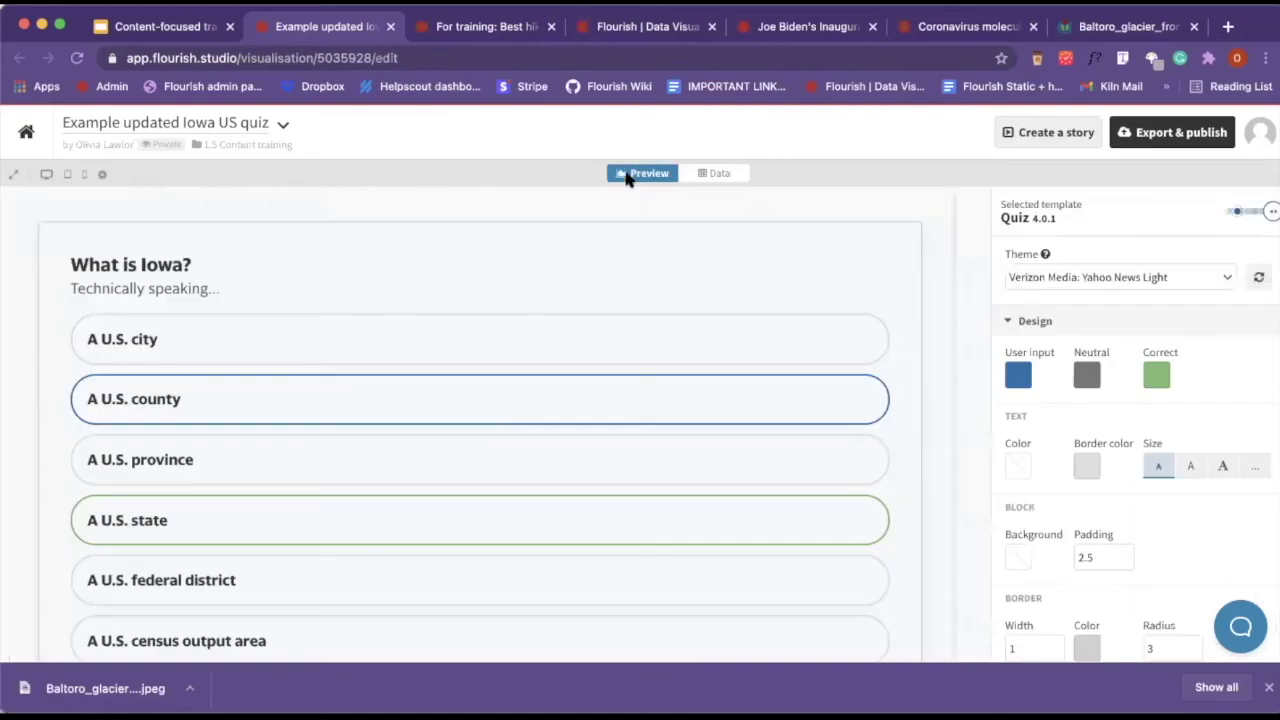
pyautogui.click(1199, 276)
pyautogui.click(1199, 276)
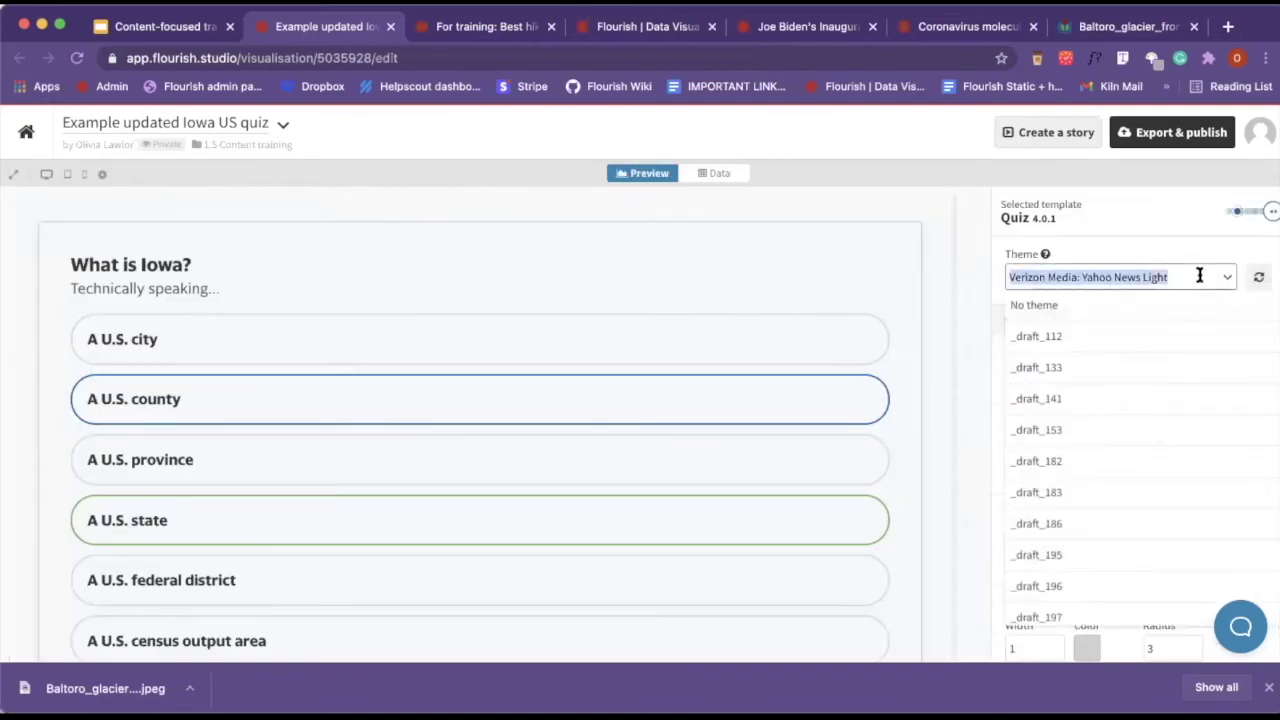
pyautogui.write('world')
pyautogui.click(1186, 292)
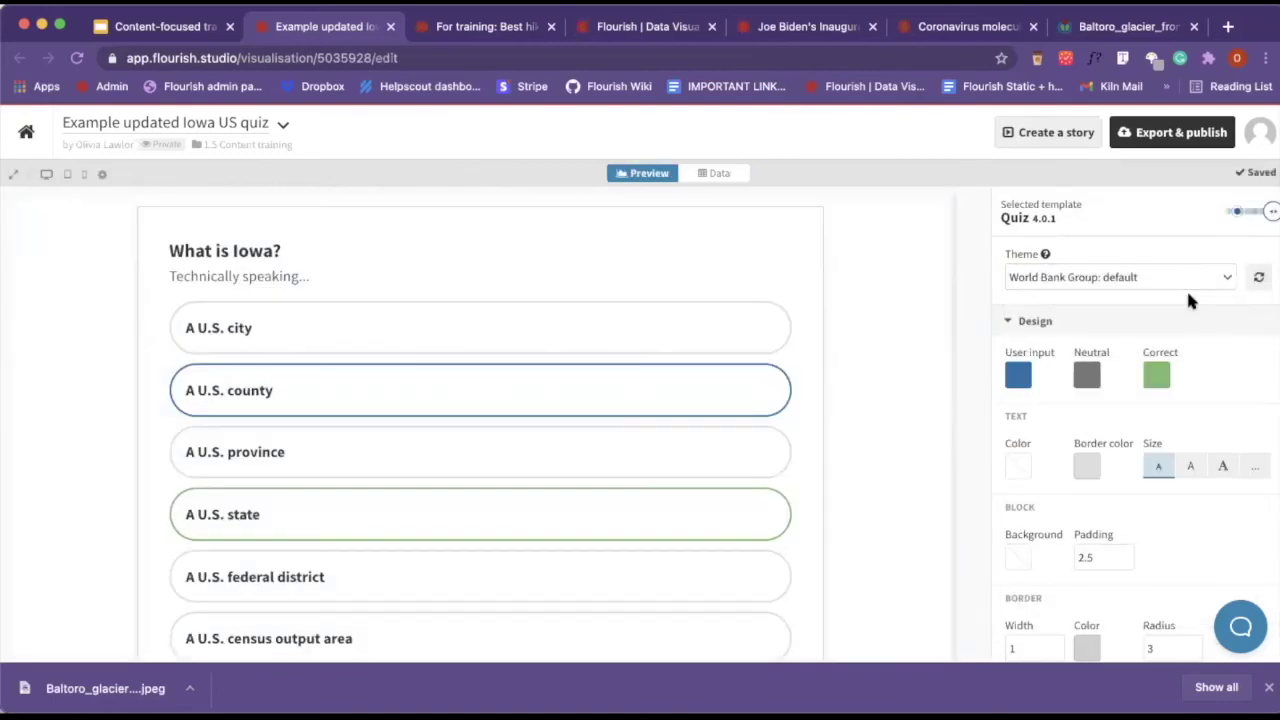
# Set the user input colour to pale greyish blue, neutral to pinkish, and correct to lighter green
pyautogui.scroll(-20, 714, 400)
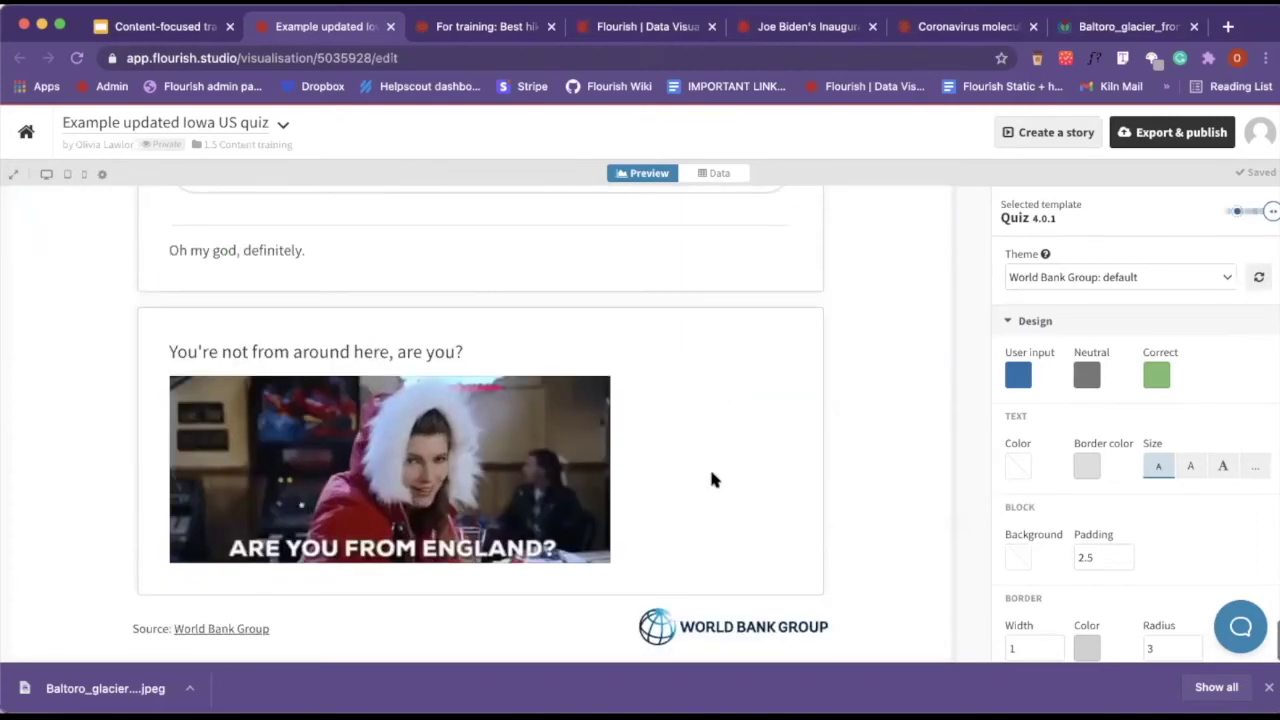
pyautogui.scroll(20, 612, 450)
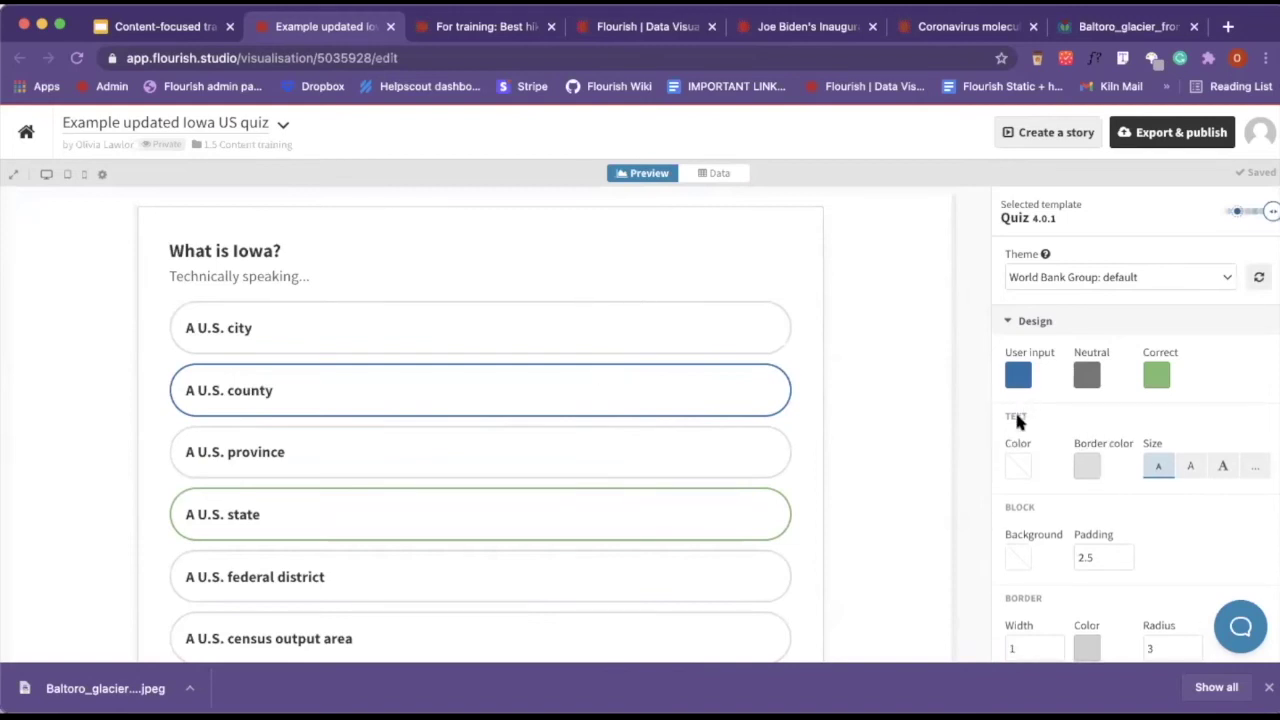
pyautogui.scroll(-1, 1020, 385)
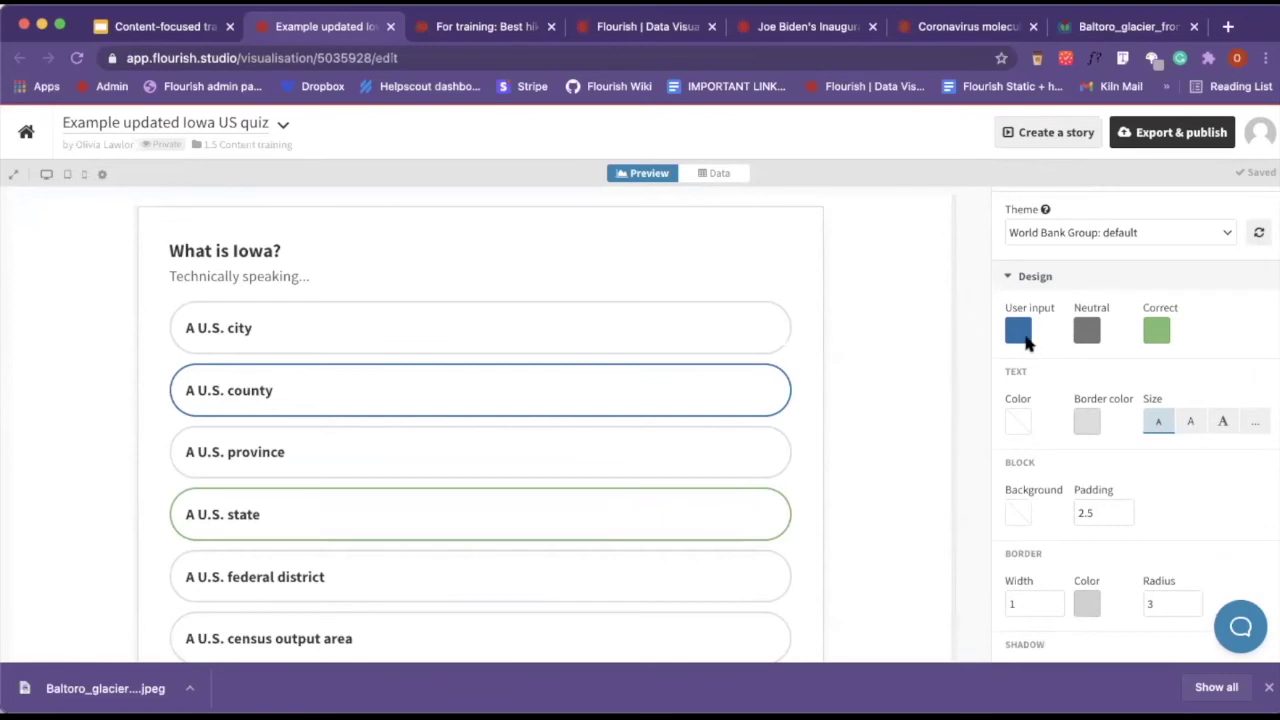
pyautogui.click(1017, 337)
pyautogui.click(892, 505)
pyautogui.click(886, 388)
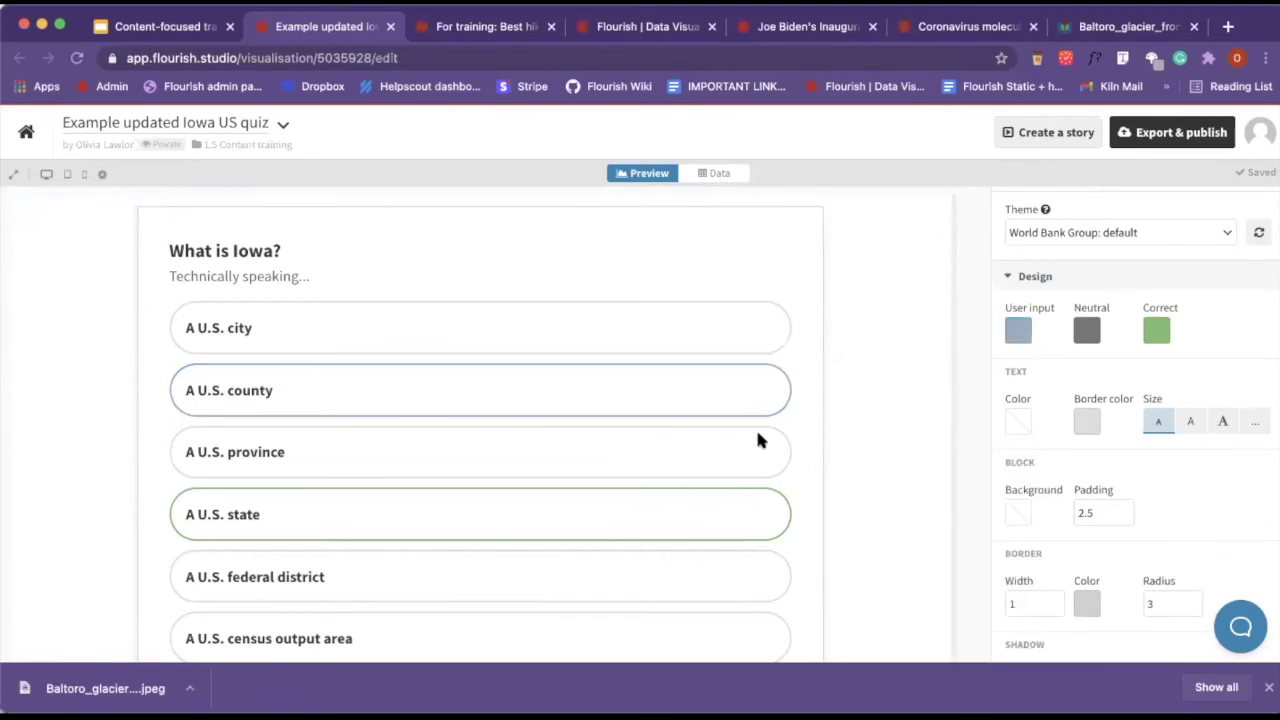
pyautogui.click(1090, 333)
pyautogui.click(975, 493)
pyautogui.click(971, 432)
pyautogui.click(1154, 332)
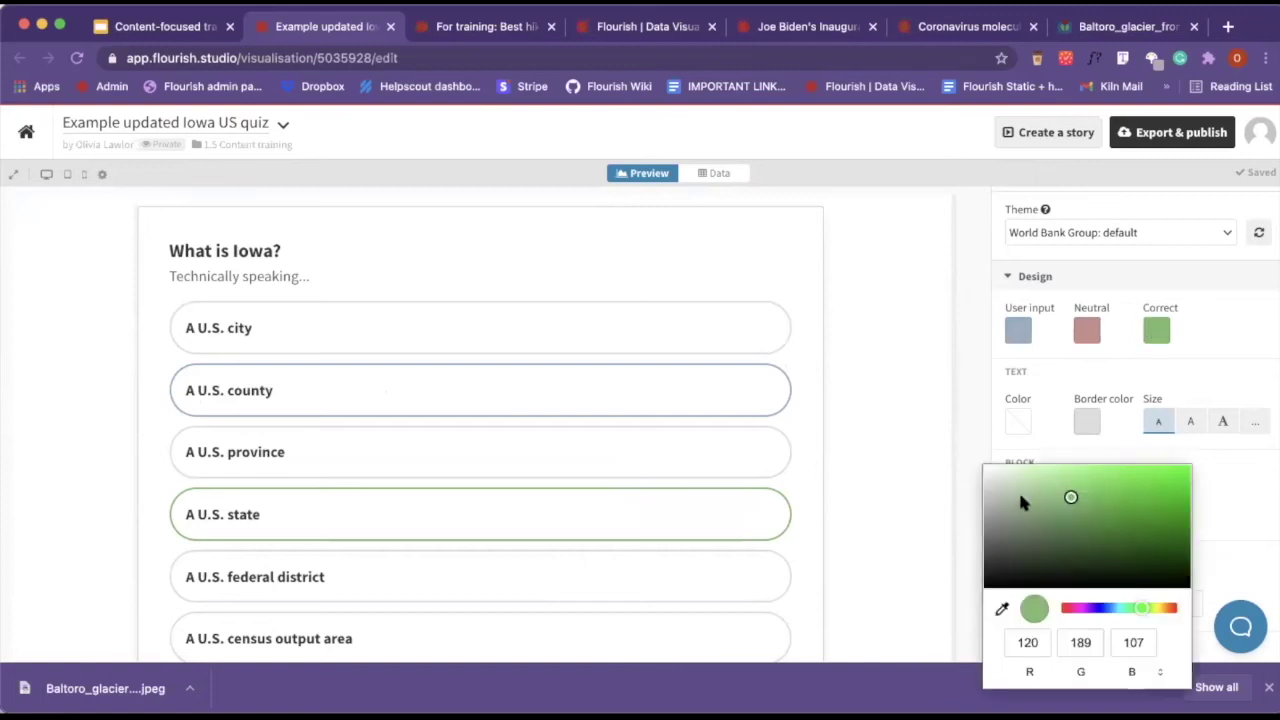
pyautogui.click(1055, 485)
pyautogui.click(980, 376)
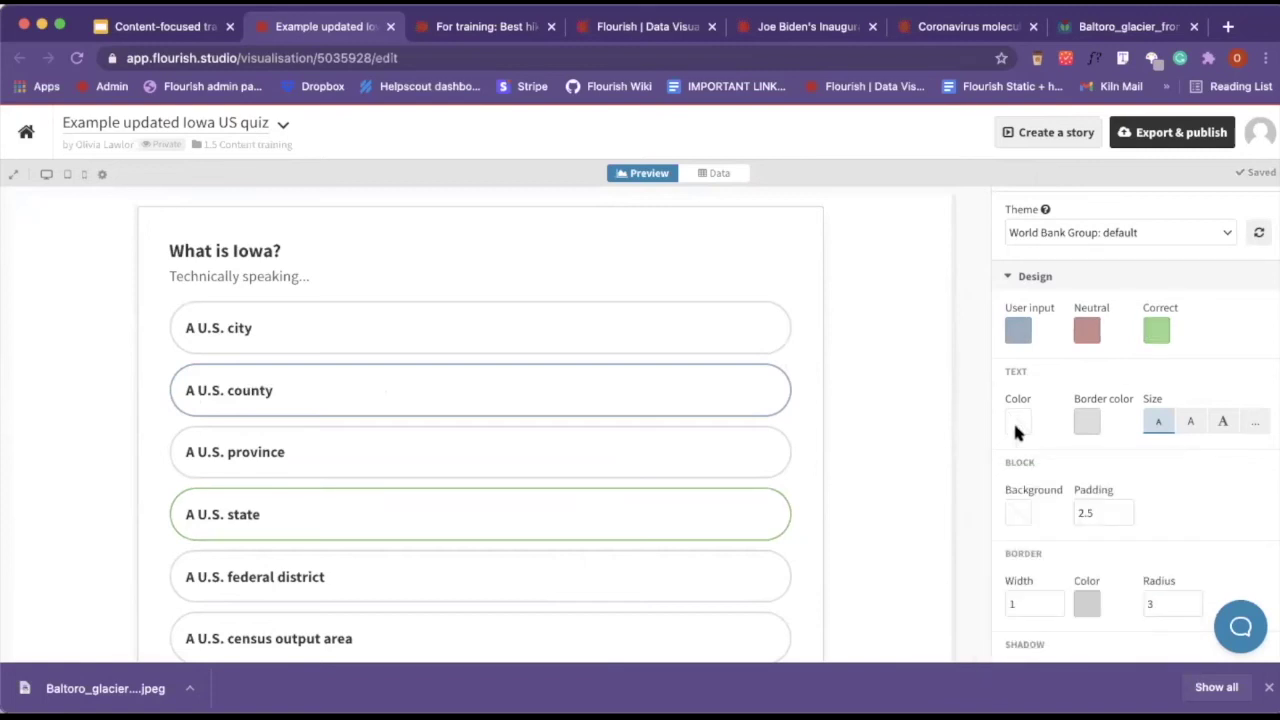
# Try brown and red question text before settling on black, and make the quiz text medium size
pyautogui.scroll(-2, 1168, 326)
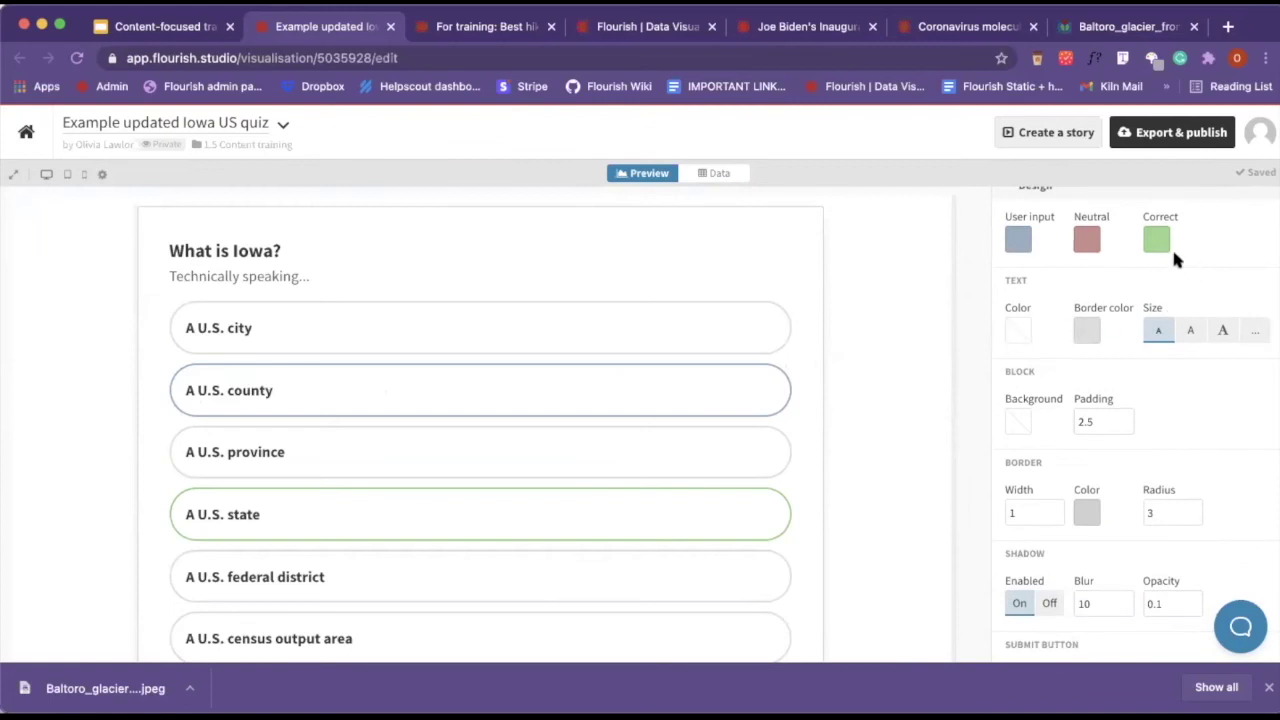
pyautogui.click(1087, 331)
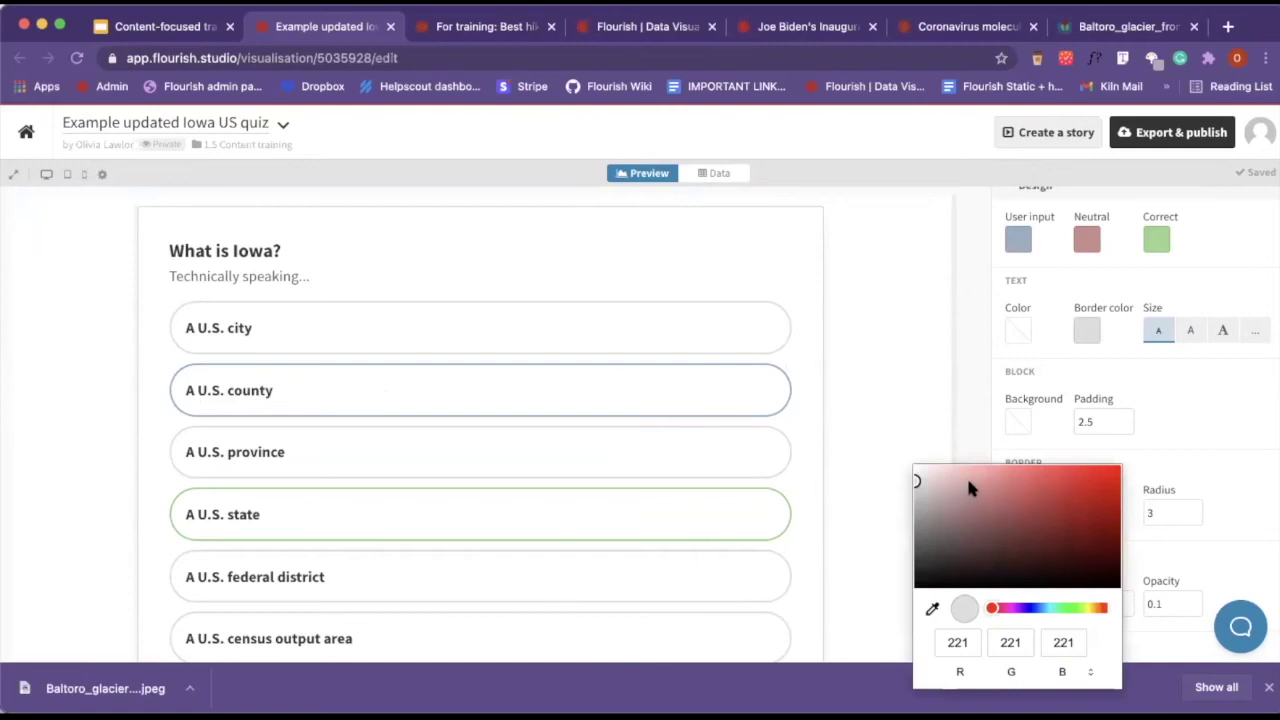
pyautogui.click(1020, 330)
pyautogui.moveTo(905, 541); pyautogui.dragTo(827, 604)
pyautogui.click(978, 368)
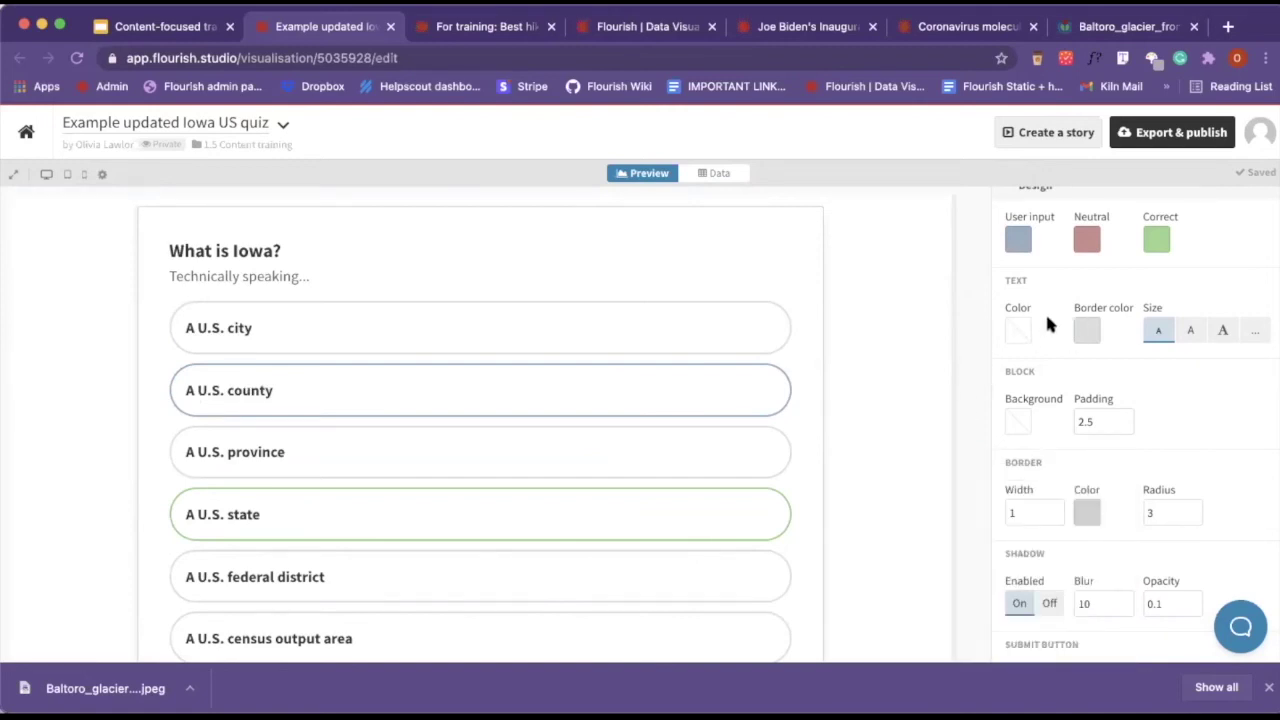
pyautogui.click(1019, 331)
pyautogui.click(969, 490)
pyautogui.click(977, 440)
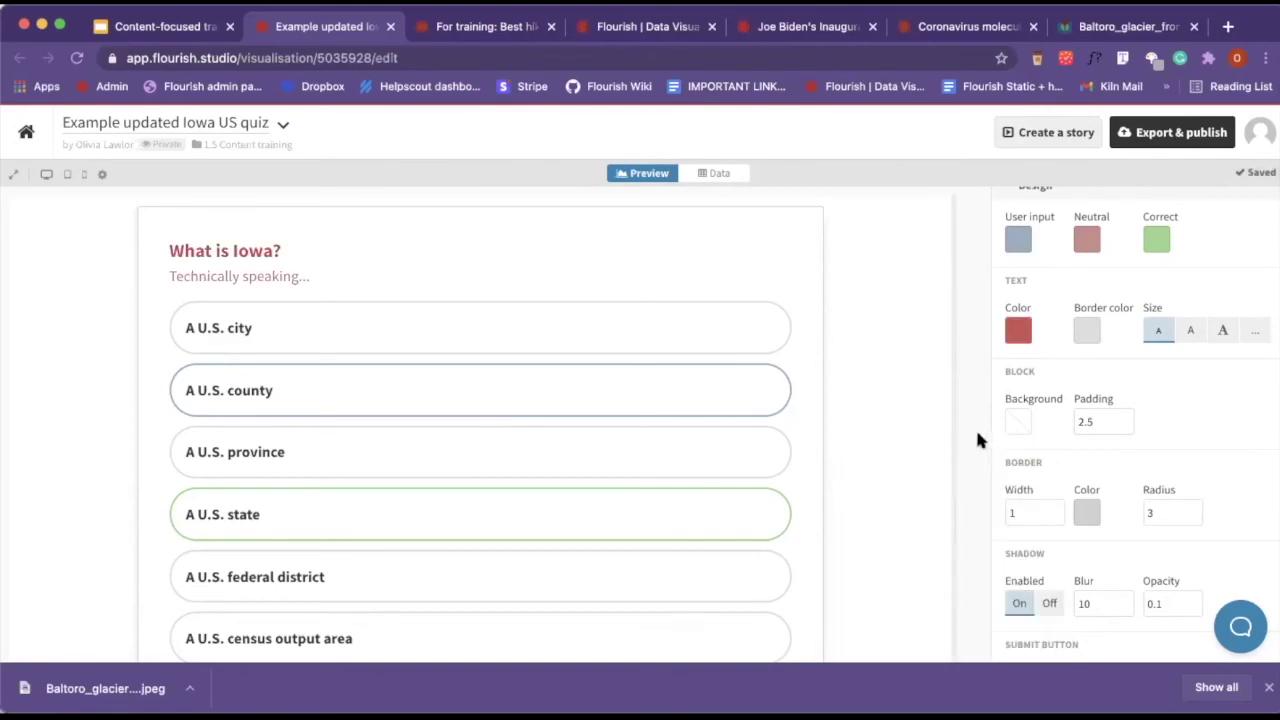
pyautogui.click(1019, 331)
pyautogui.moveTo(966, 491); pyautogui.dragTo(842, 590)
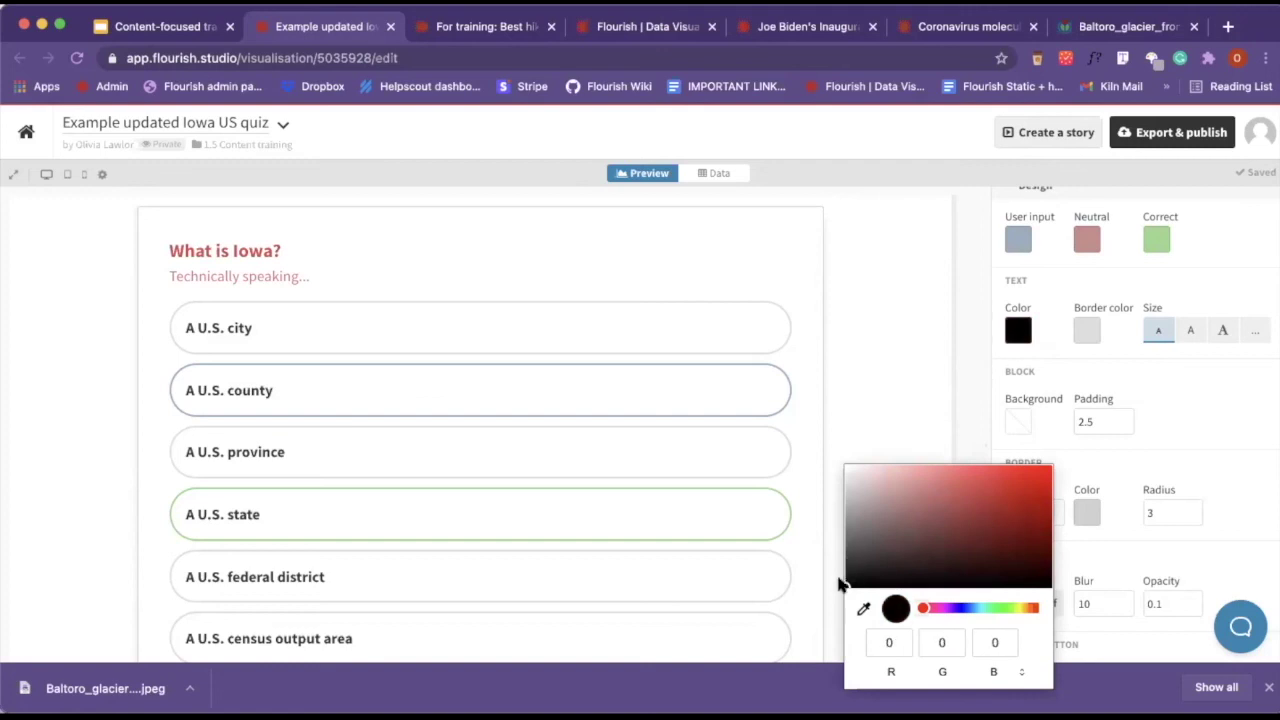
pyautogui.click(988, 415)
pyautogui.click(1190, 330)
# Give the quiz blocks a light red background, then darken it to dark red
pyautogui.scroll(-2, 1107, 425)
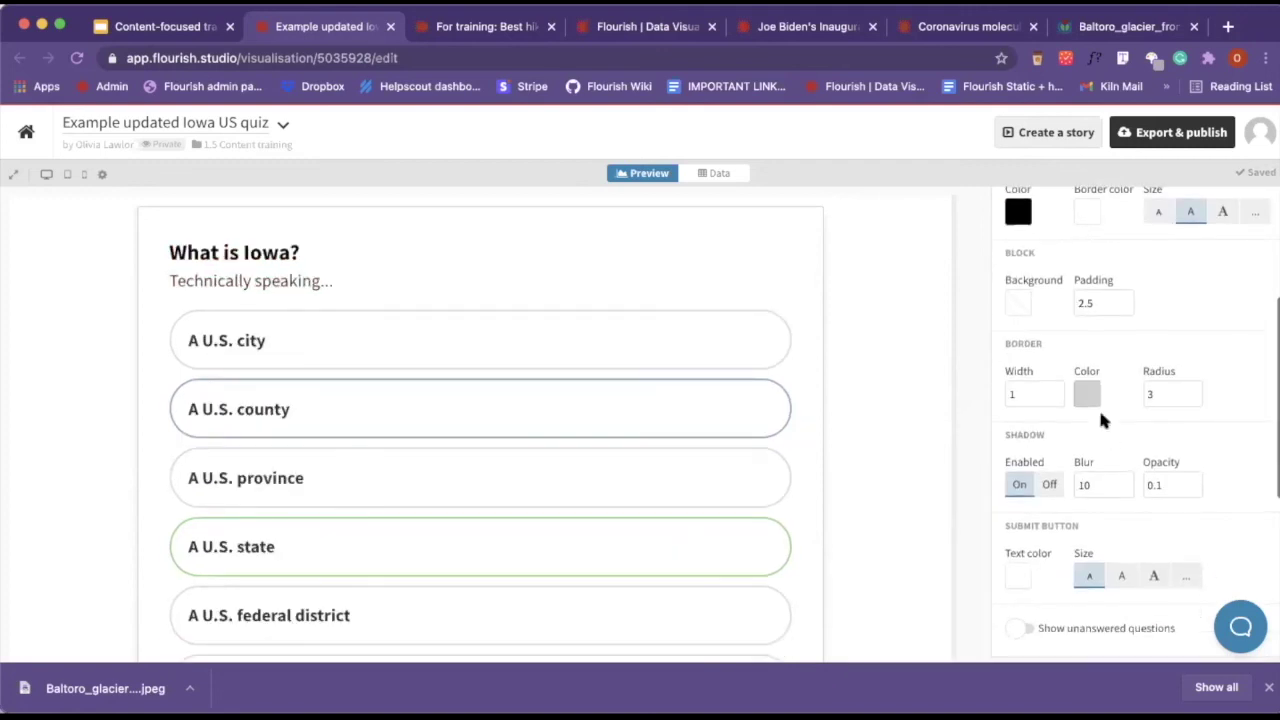
pyautogui.click(1018, 303)
pyautogui.click(963, 449)
pyautogui.click(961, 423)
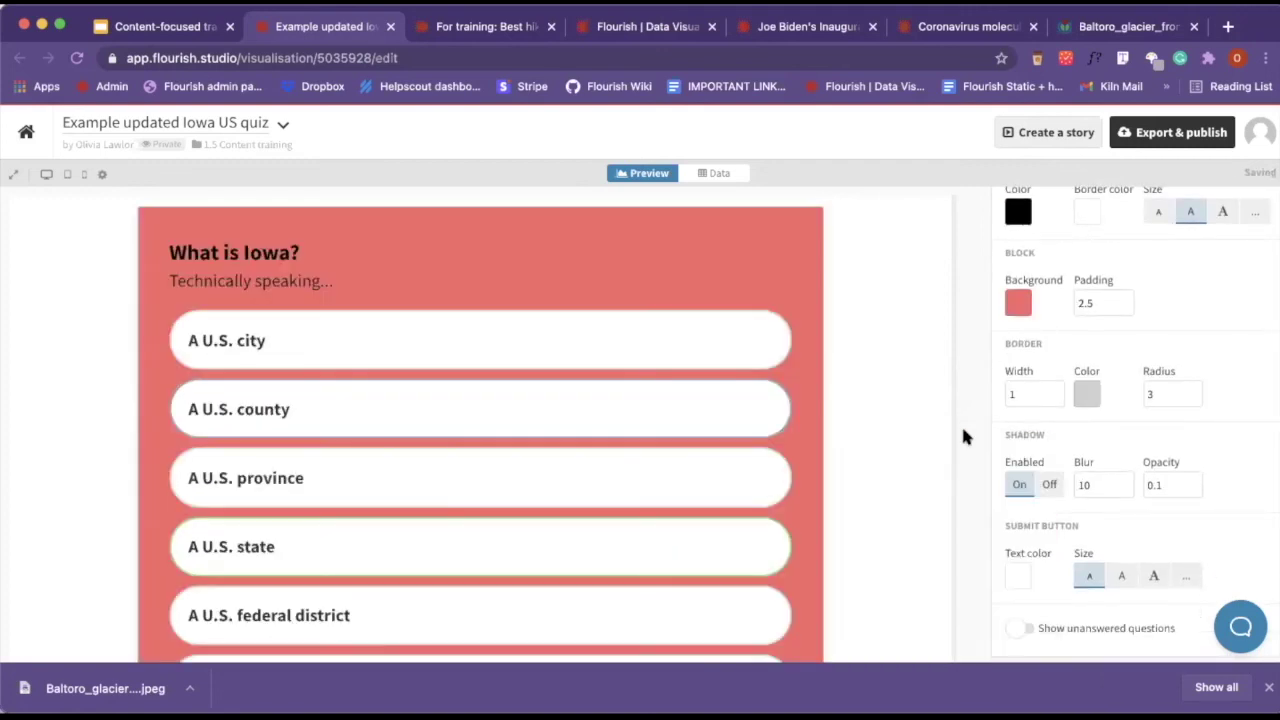
pyautogui.click(1018, 303)
pyautogui.moveTo(975, 446); pyautogui.dragTo(1015, 507)
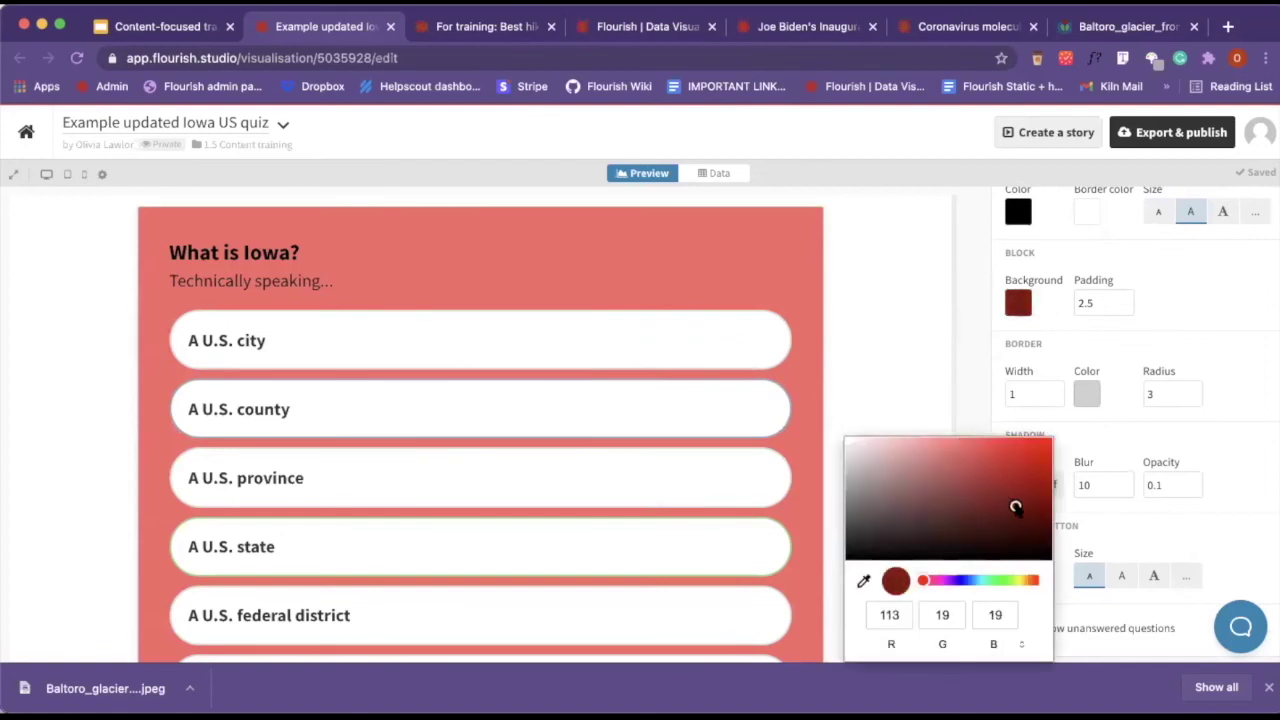
pyautogui.click(993, 351)
# Toggle the block shadow off and on, then change the block background back to white
pyautogui.scroll(-2, 1030, 320)
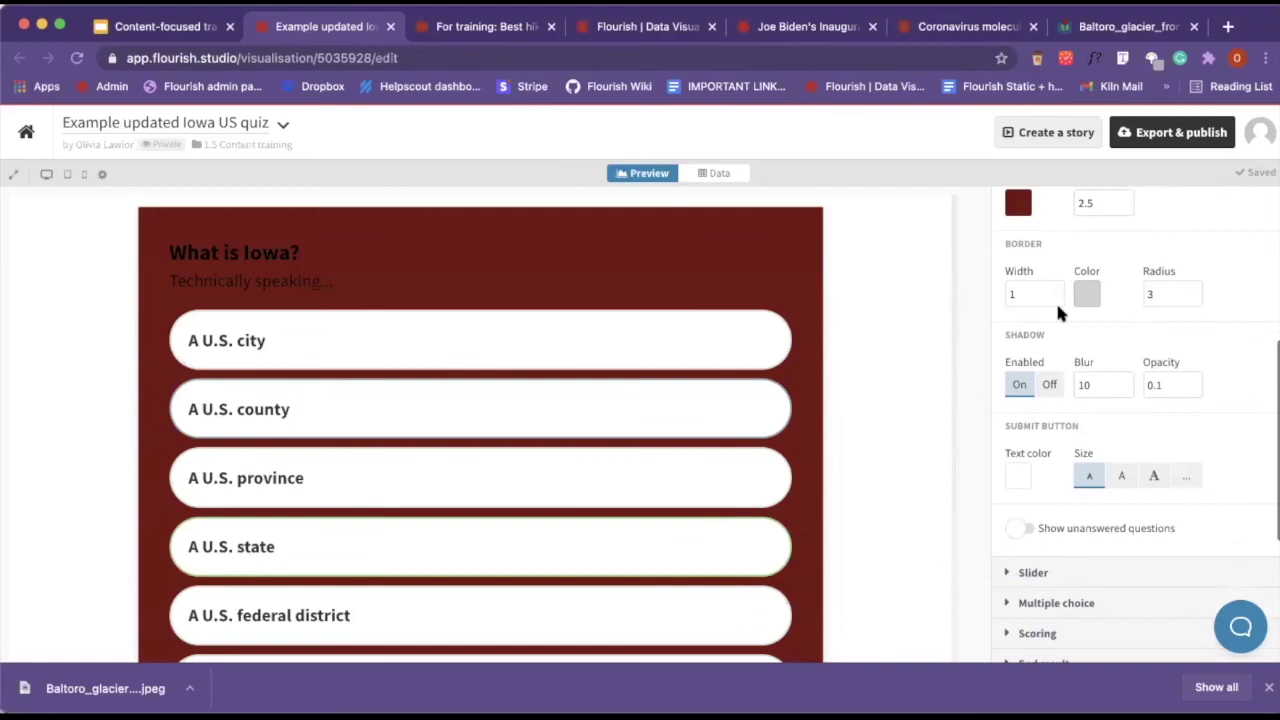
pyautogui.scroll(-2, 1058, 313)
pyautogui.click(1050, 302)
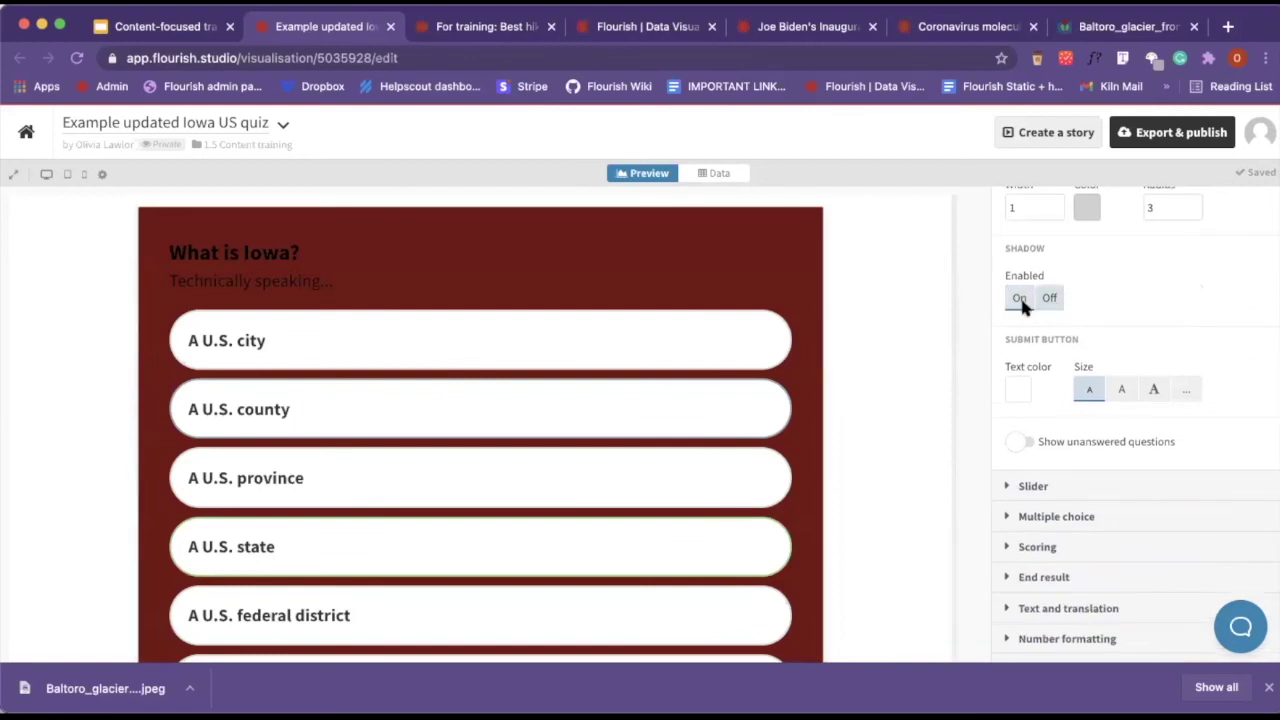
pyautogui.click(1020, 300)
pyautogui.scroll(4, 1040, 290)
pyautogui.click(1018, 295)
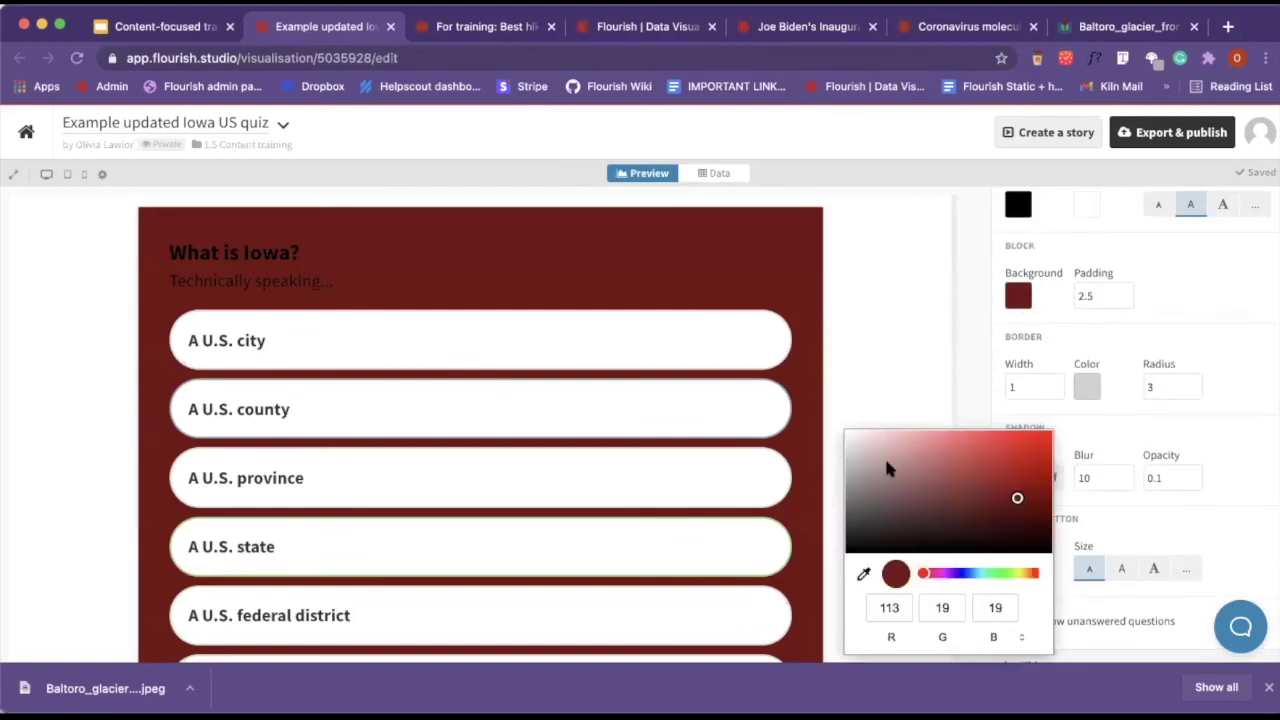
pyautogui.moveTo(887, 468); pyautogui.dragTo(822, 410)
pyautogui.click(977, 390)
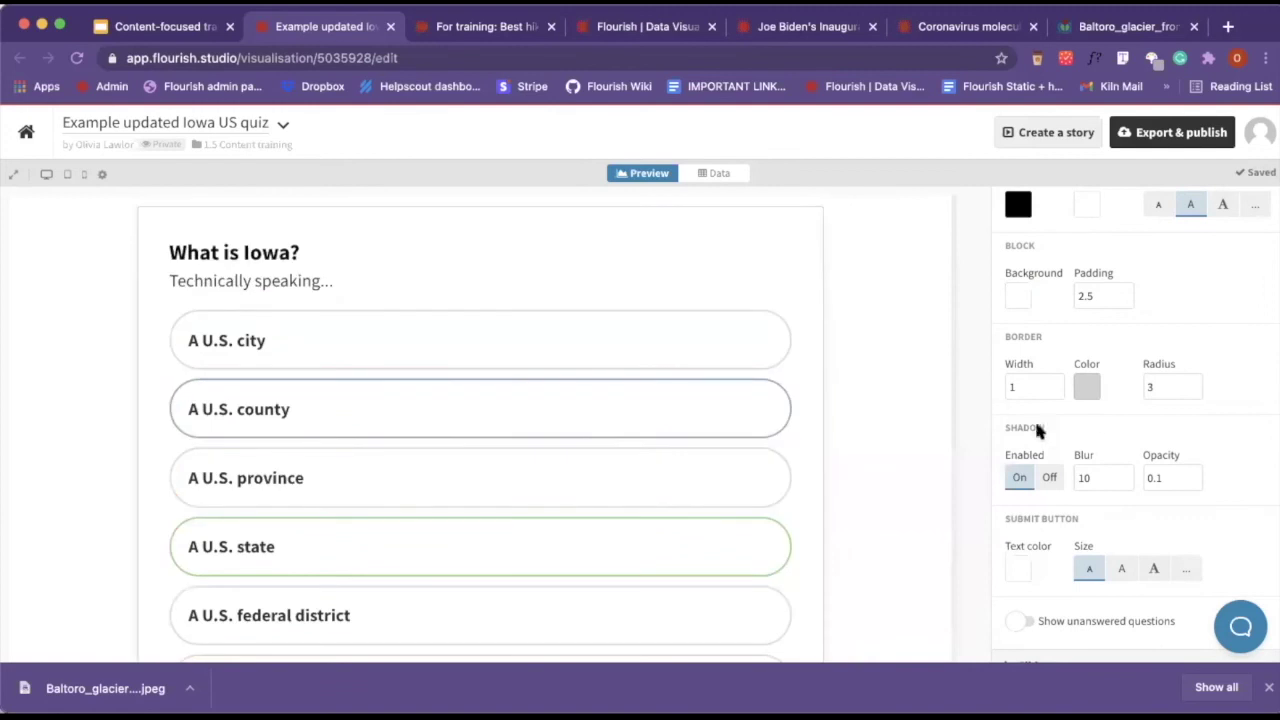
# Switch the block shadow off and back on again, leaving Blur 10 and Opacity 0.1
pyautogui.click(1046, 479)
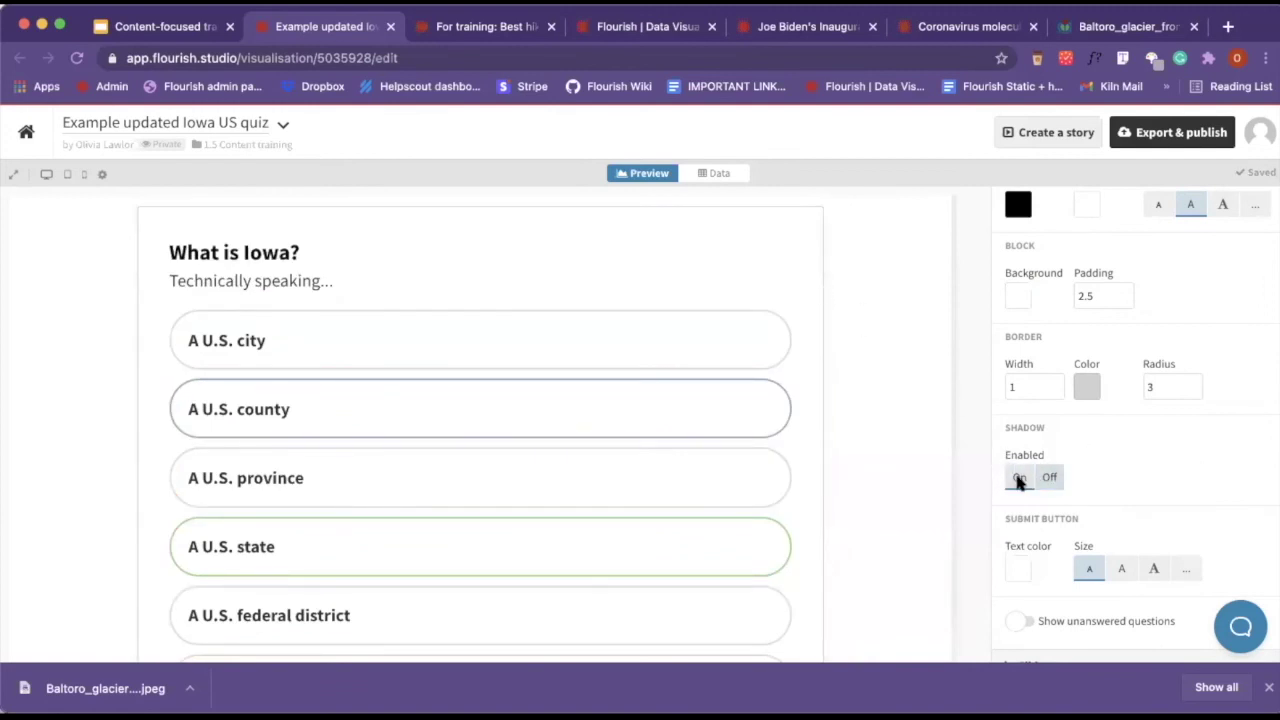
pyautogui.click(1019, 480)
pyautogui.scroll(-2, 1011, 455)
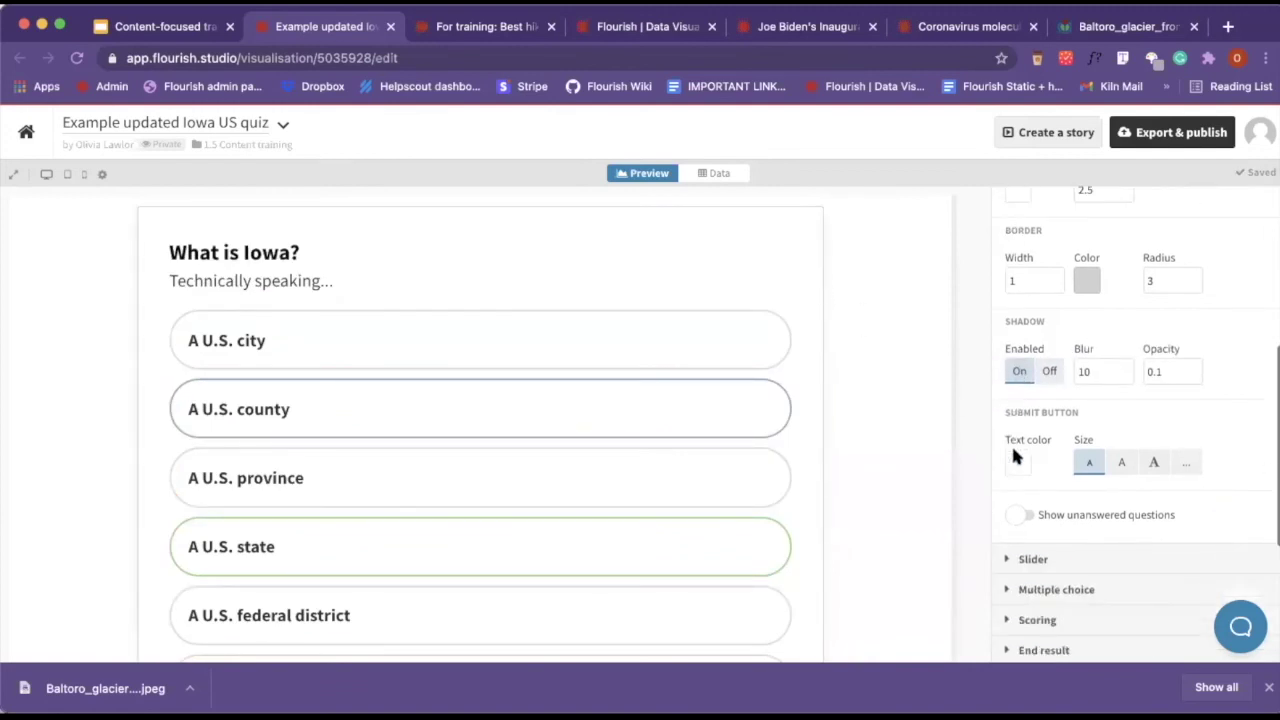
pyautogui.scroll(-5, 903, 396)
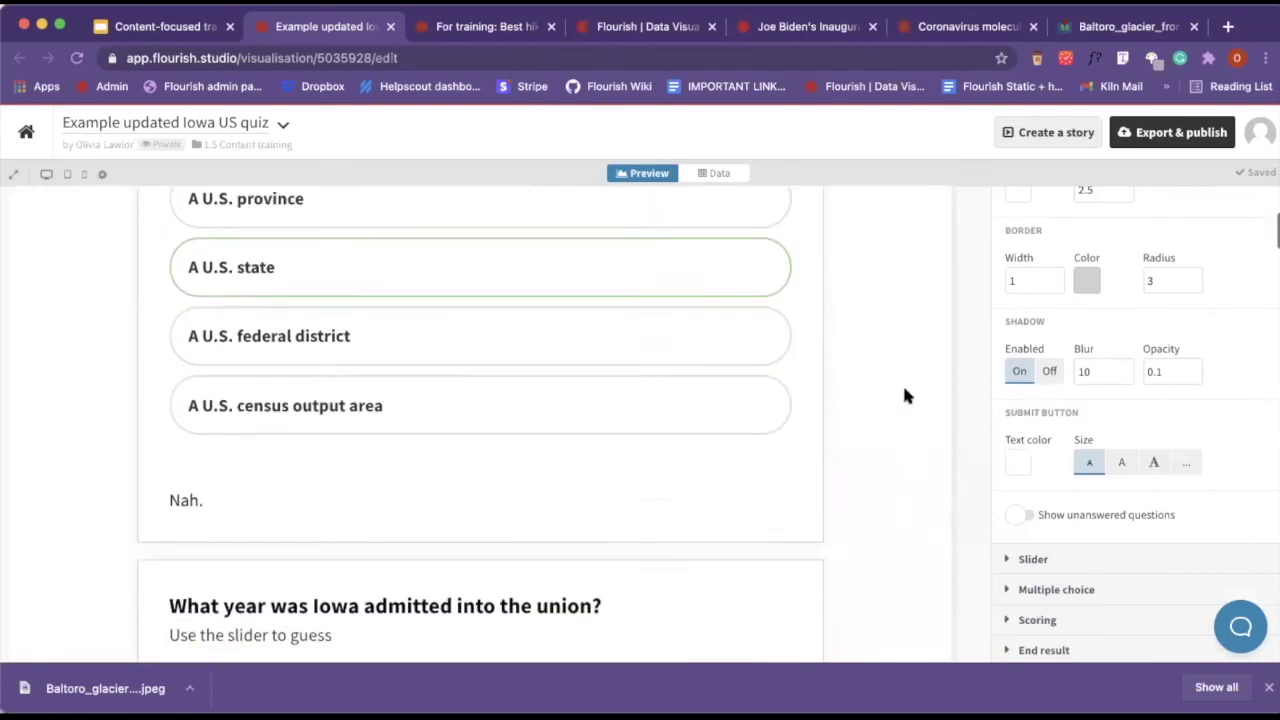
pyautogui.scroll(3, 903, 396)
pyautogui.scroll(-5, 903, 396)
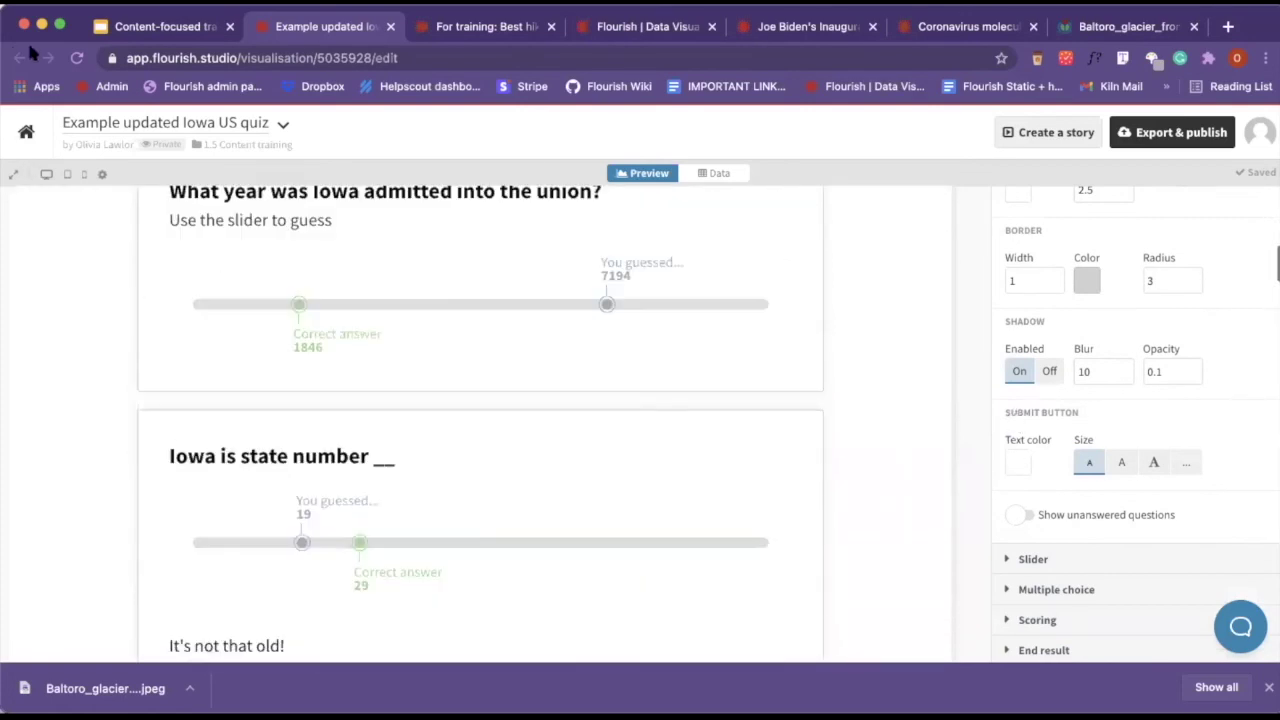
# Reload the editor and set the Submit button text colour to dark red
pyautogui.click(76, 58)
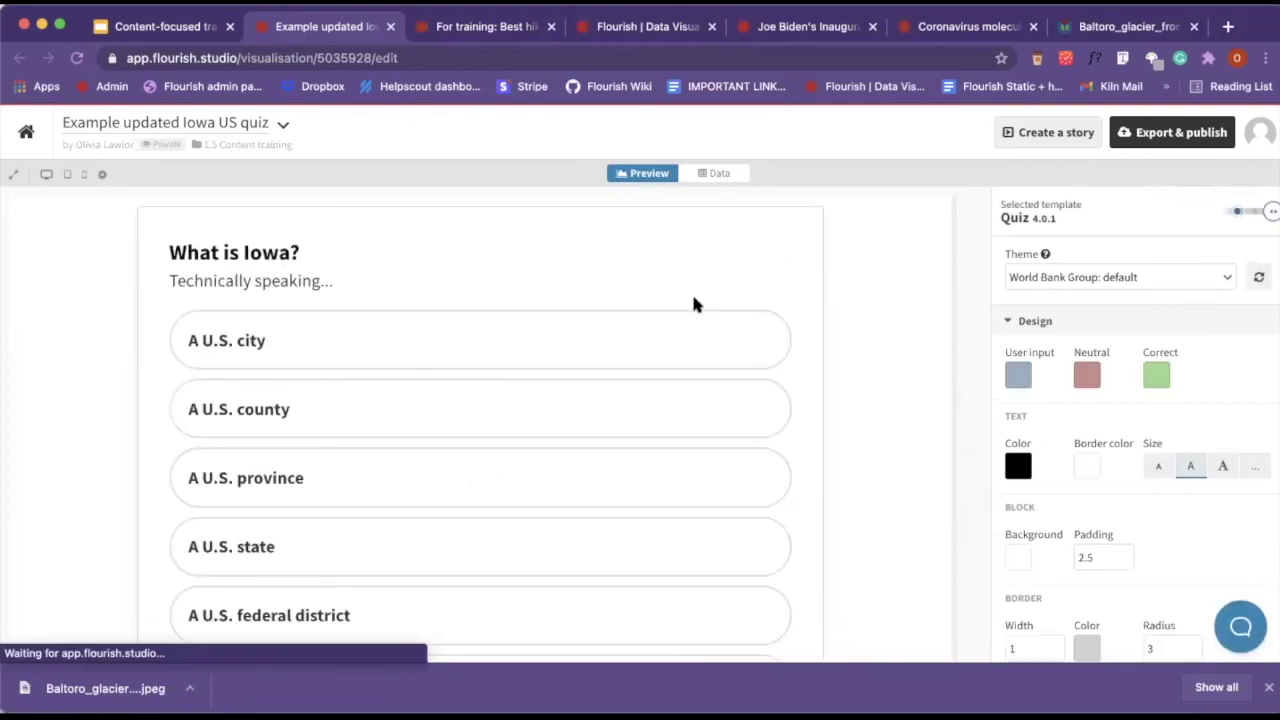
pyautogui.scroll(-2, 800, 350)
pyautogui.scroll(-4, 810, 350)
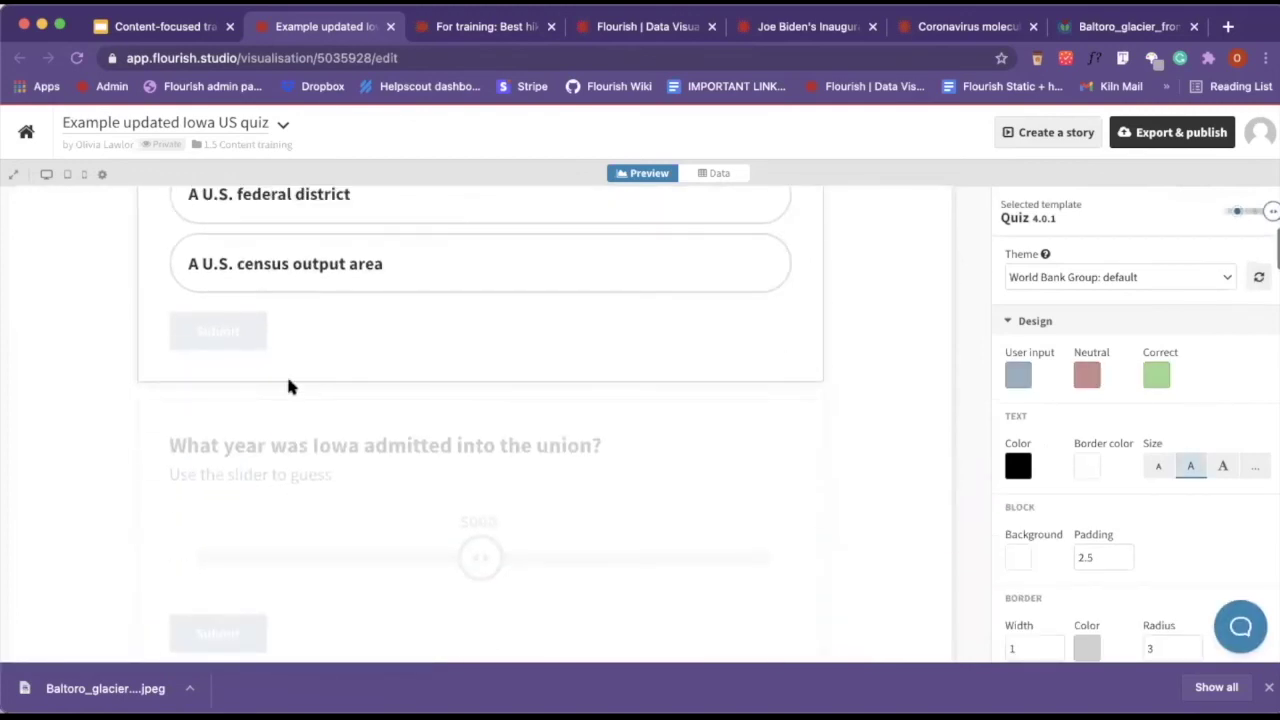
pyautogui.scroll(4, 400, 300)
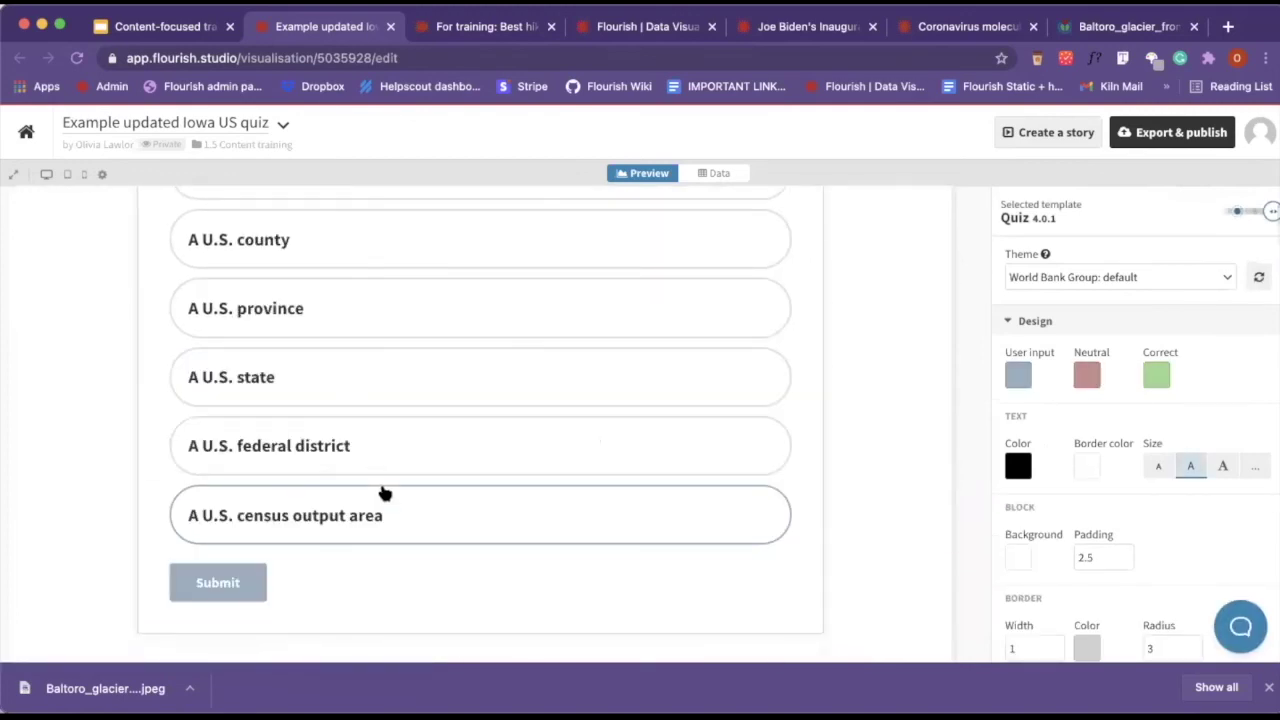
pyautogui.scroll(-3, 1061, 486)
pyautogui.scroll(2, 1061, 477)
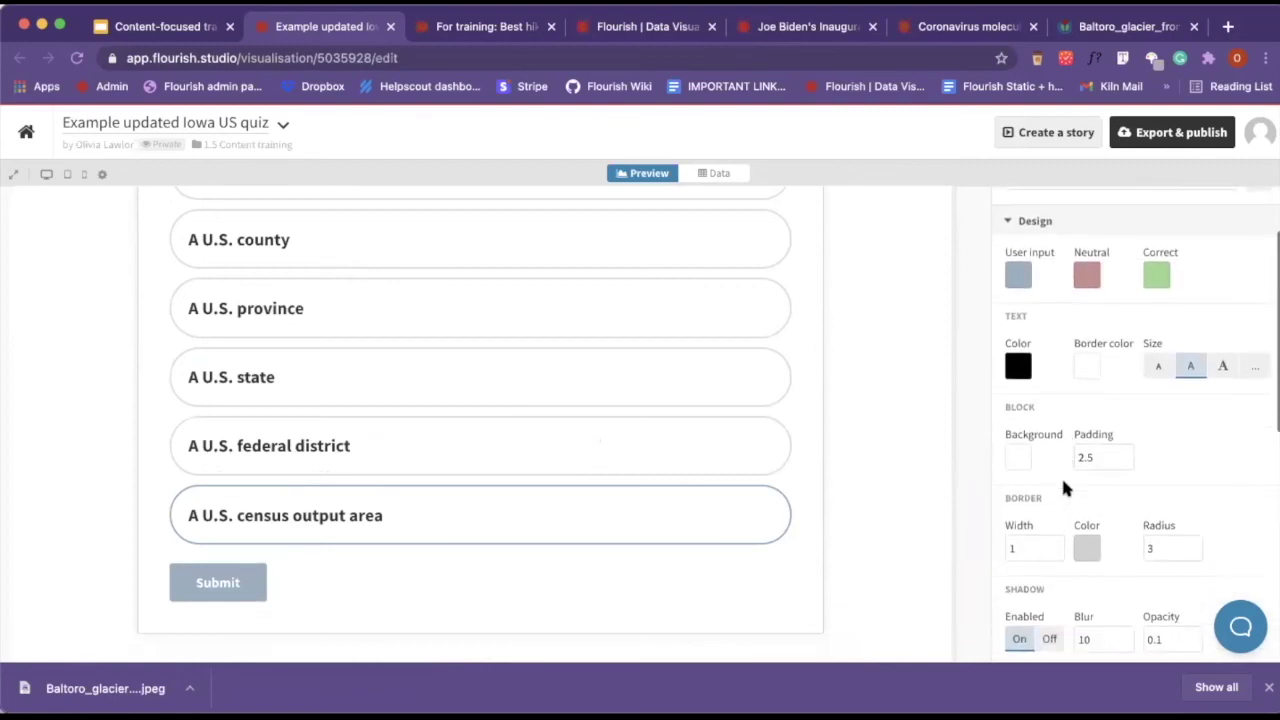
pyautogui.scroll(-5, 1043, 630)
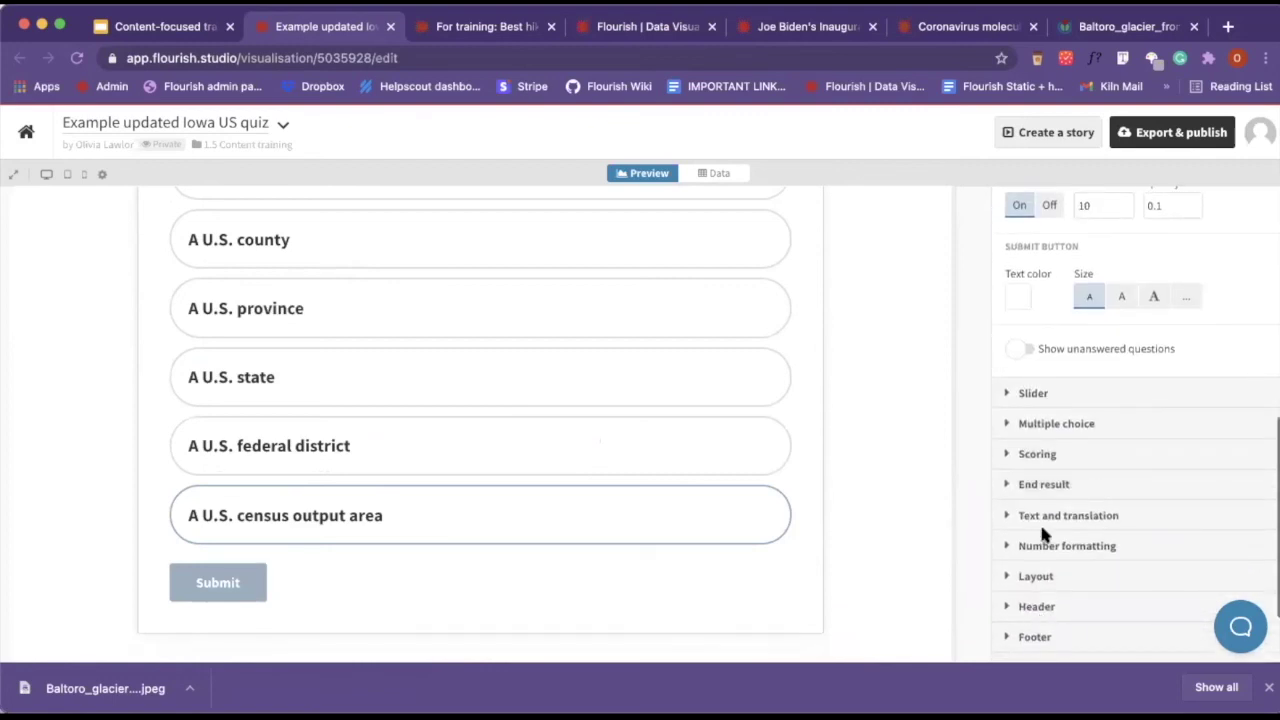
pyautogui.click(1018, 297)
pyautogui.click(957, 474)
pyautogui.click(975, 418)
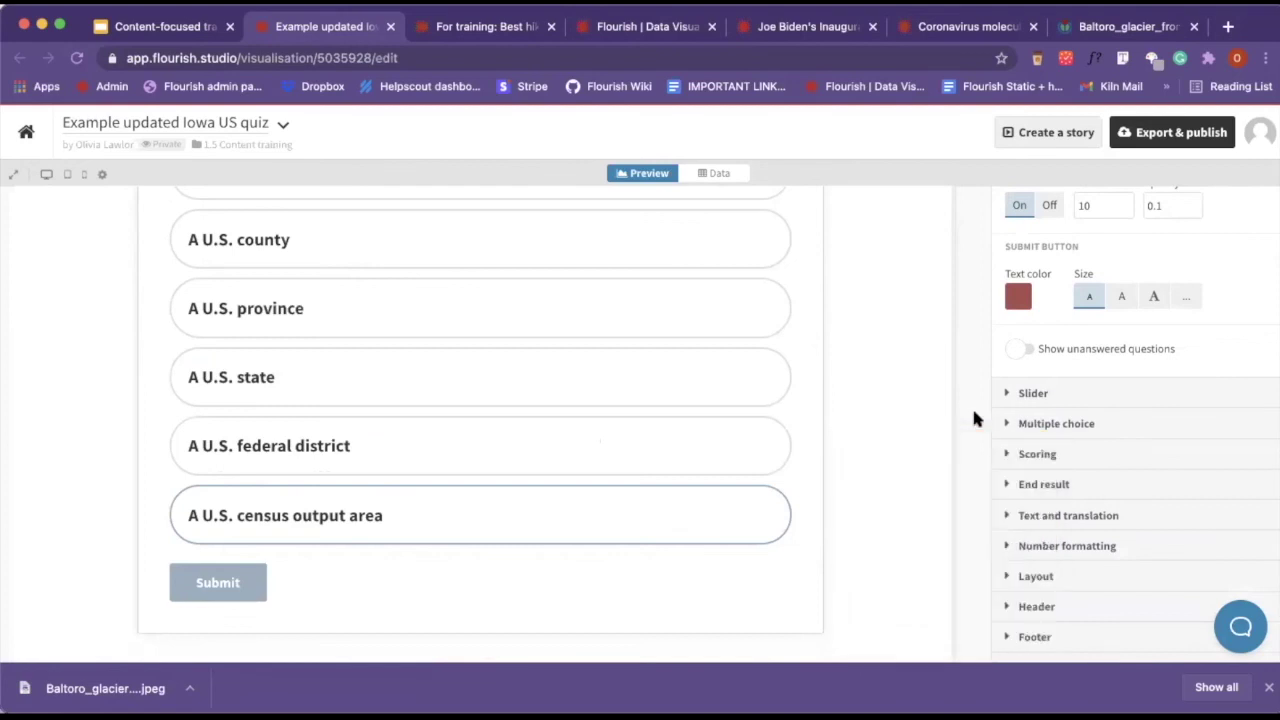
# Answer 'A U.S. census output area' and submit it, expanding the Slider and Multiple choice settings
pyautogui.click(305, 538)
pyautogui.scroll(-1, 1162, 338)
pyautogui.click(1120, 346)
pyautogui.scroll(-2, 1097, 418)
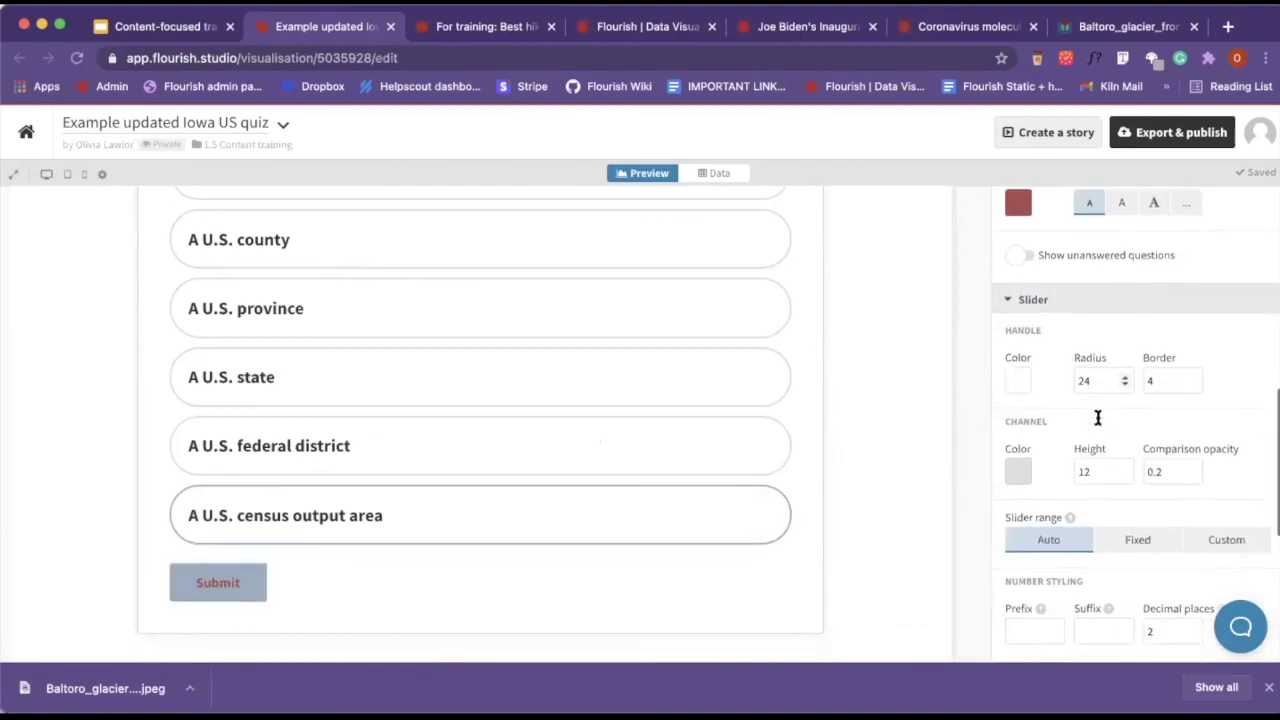
pyautogui.scroll(-2, 1109, 332)
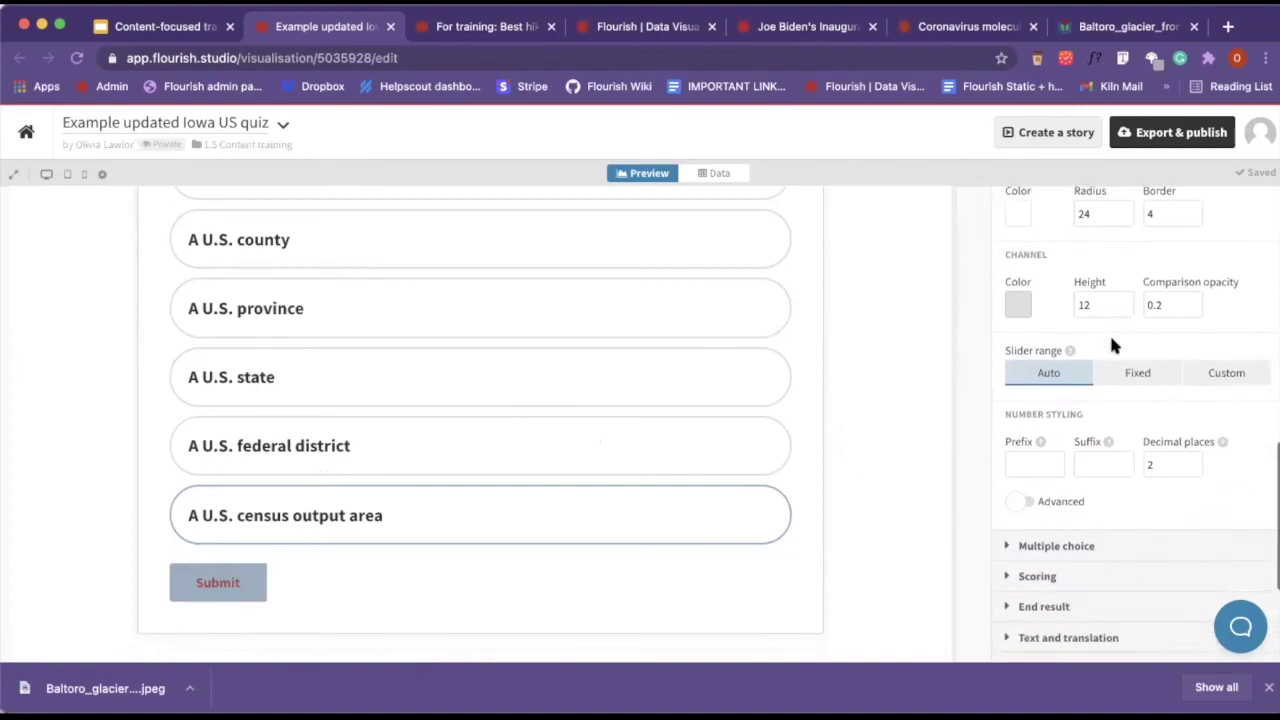
pyautogui.click(208, 577)
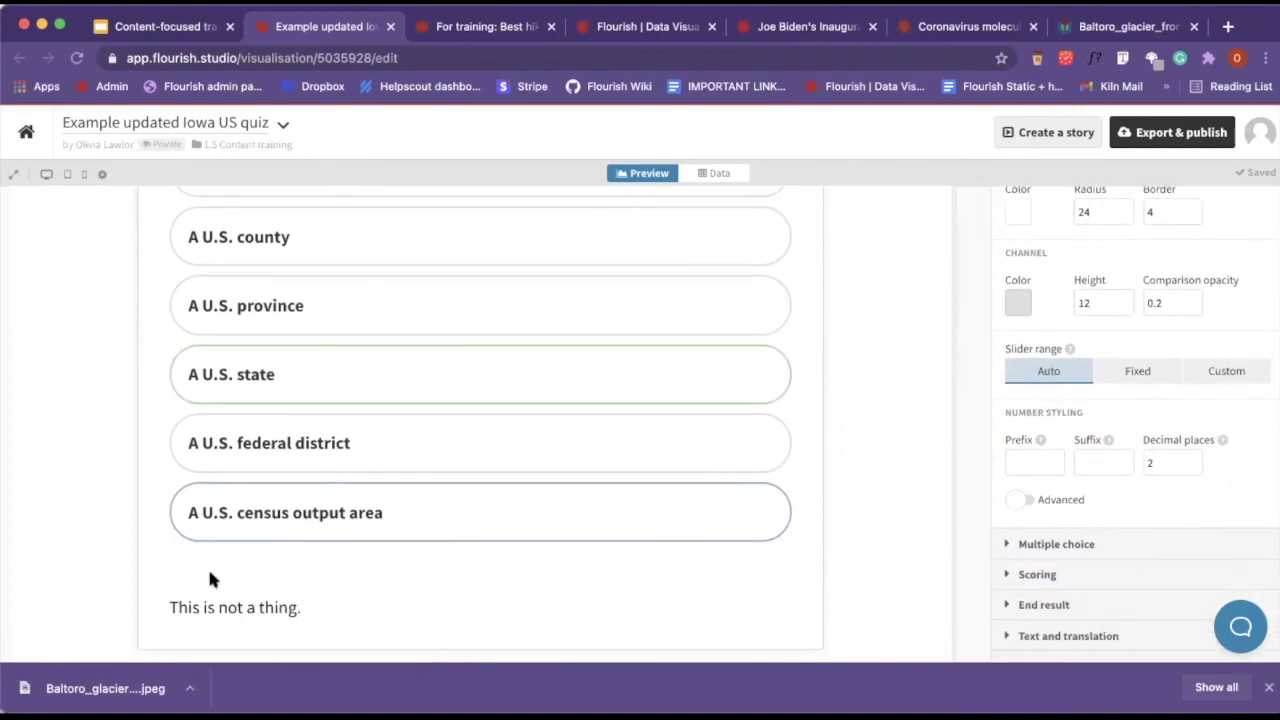
pyautogui.scroll(-1, 996, 501)
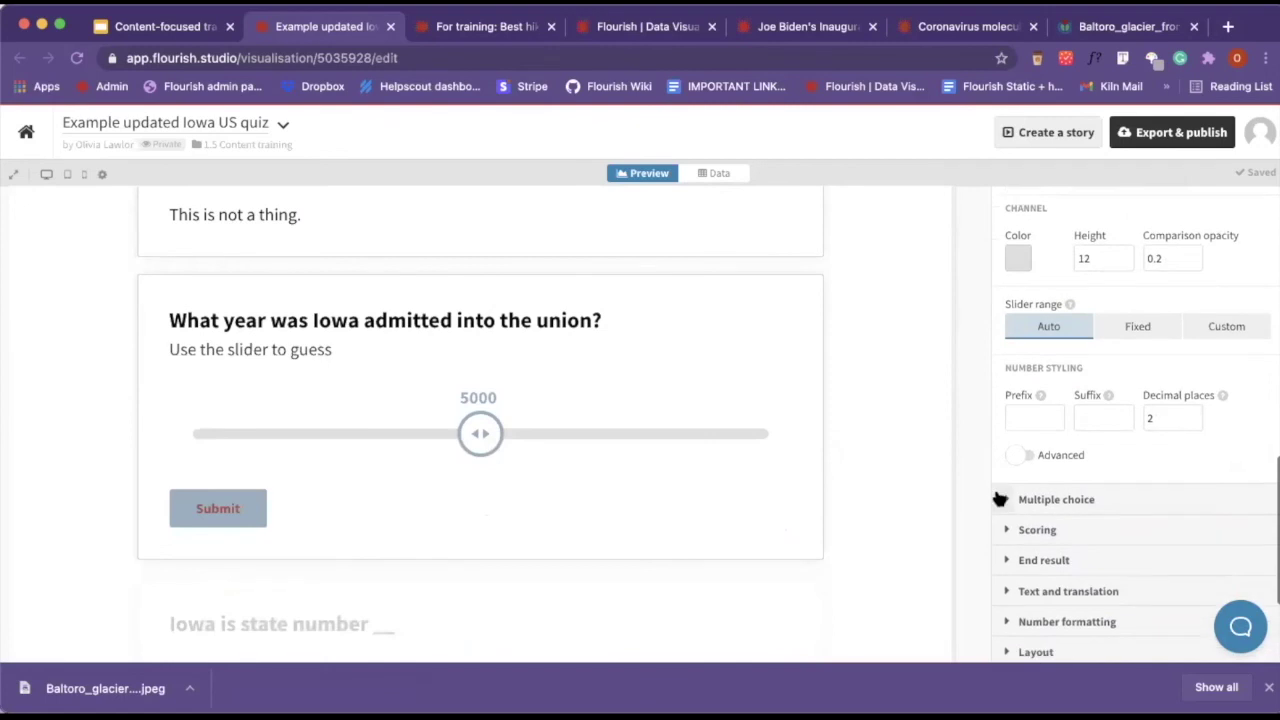
pyautogui.scroll(10, 1073, 300)
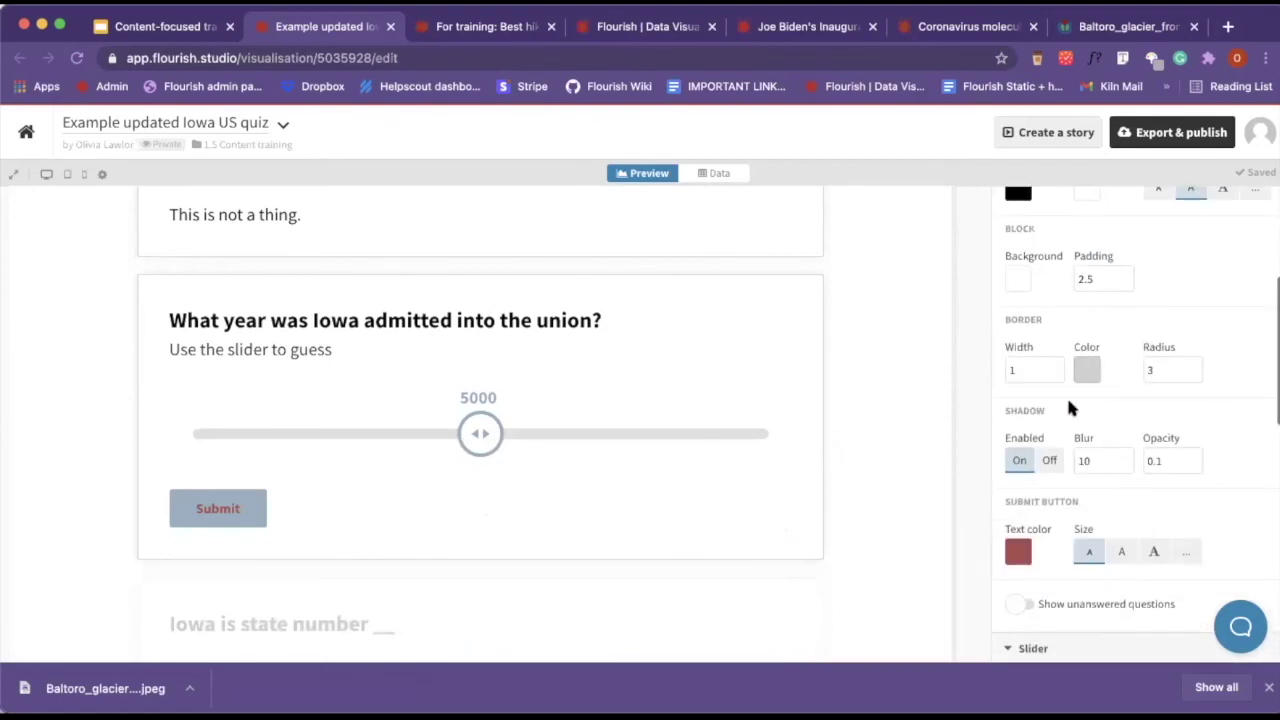
pyautogui.scroll(2, 1066, 398)
pyautogui.scroll(-8, 1066, 398)
pyautogui.scroll(-1, 1068, 411)
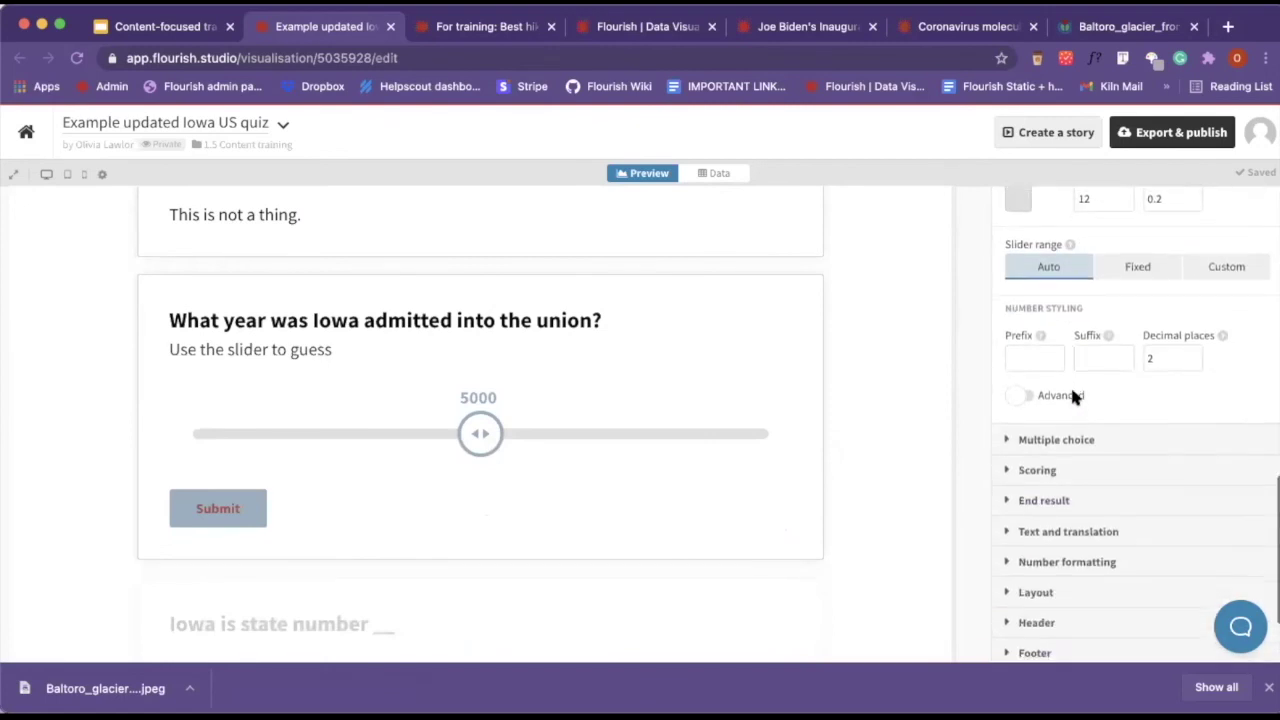
pyautogui.click(1062, 437)
# Open Scoring, switch its dropdown to Disabled and back to Enabled, then collapse it
pyautogui.scroll(-3, 1040, 400)
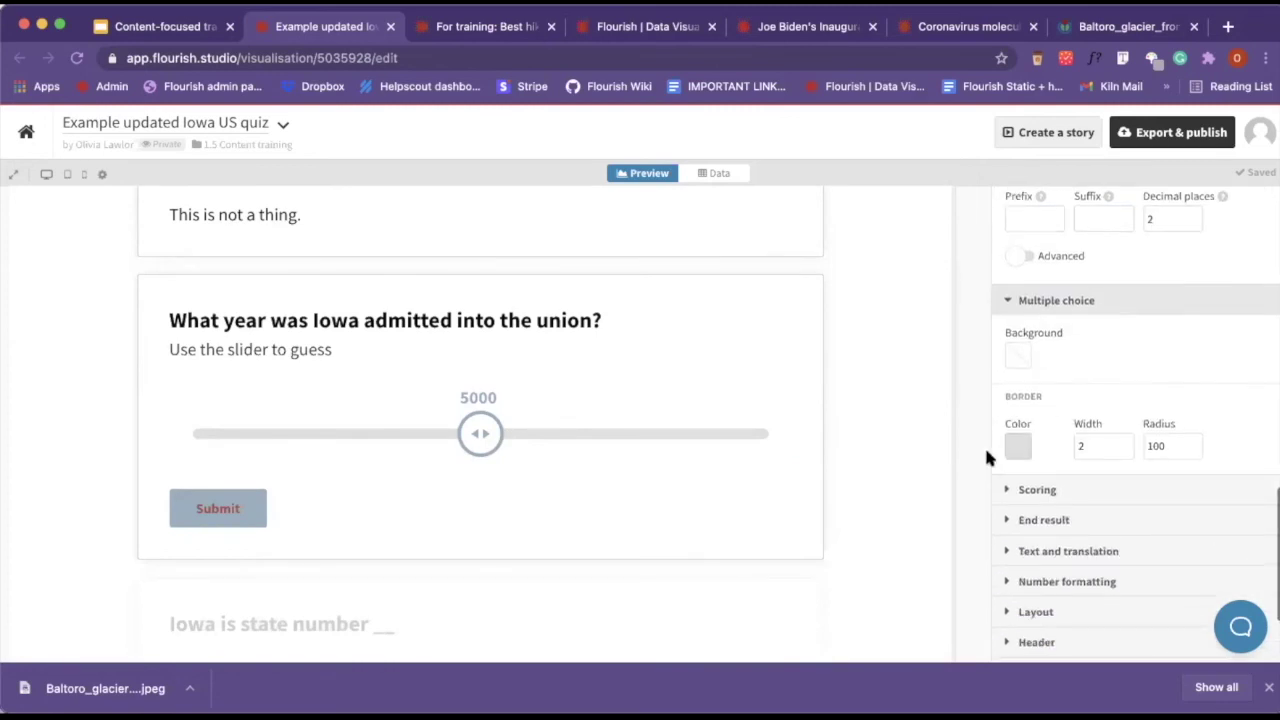
pyautogui.scroll(-1, 1045, 440)
pyautogui.click(1037, 449)
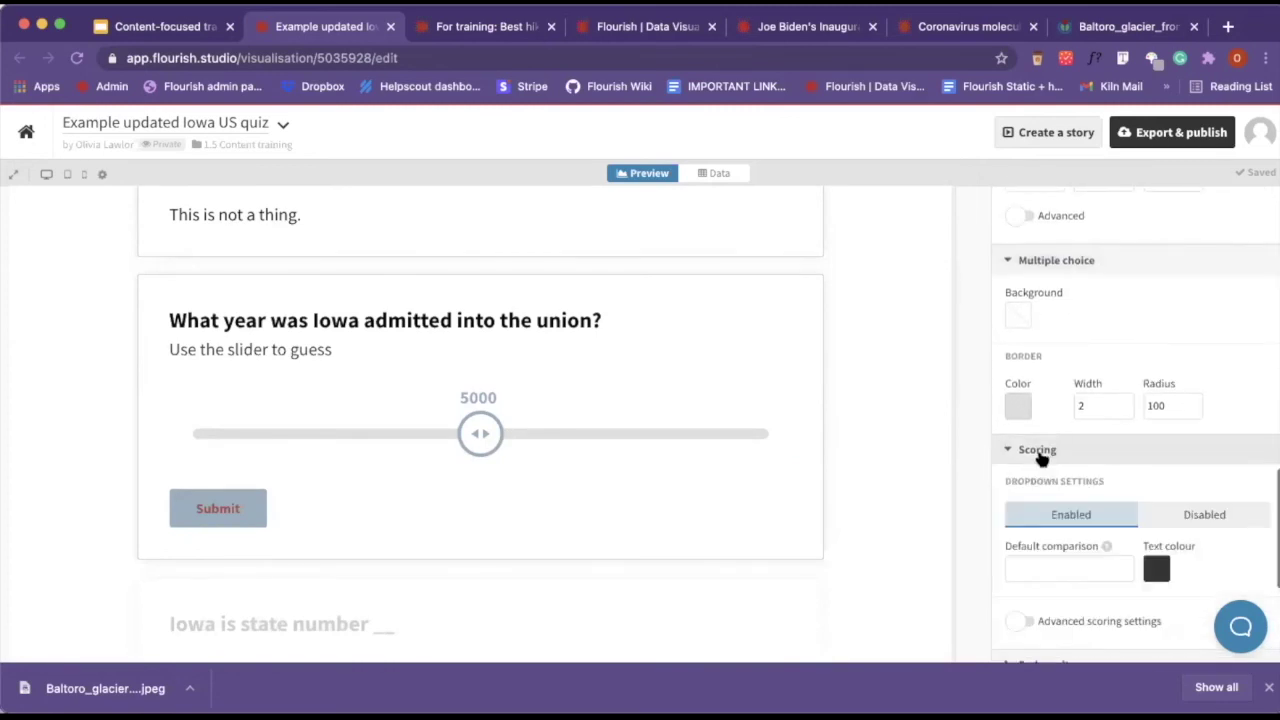
pyautogui.scroll(-1, 1040, 445)
pyautogui.click(1078, 465)
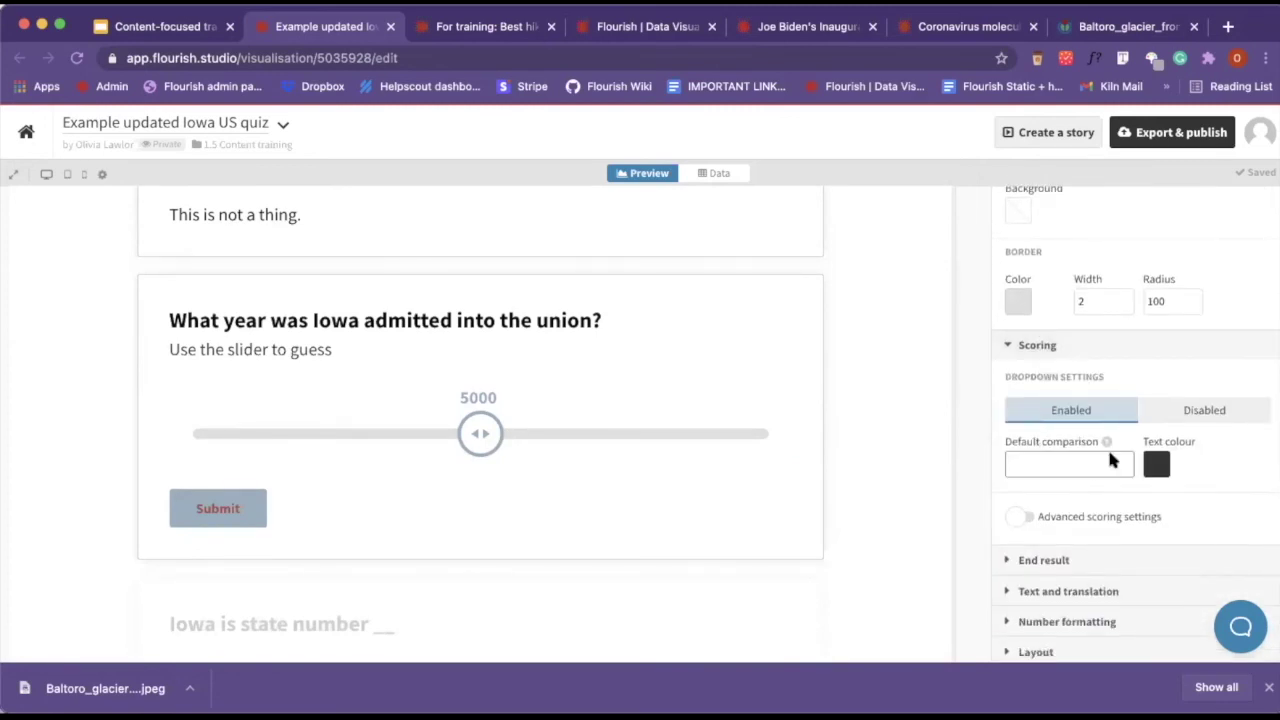
pyautogui.click(1180, 420)
pyautogui.click(1068, 410)
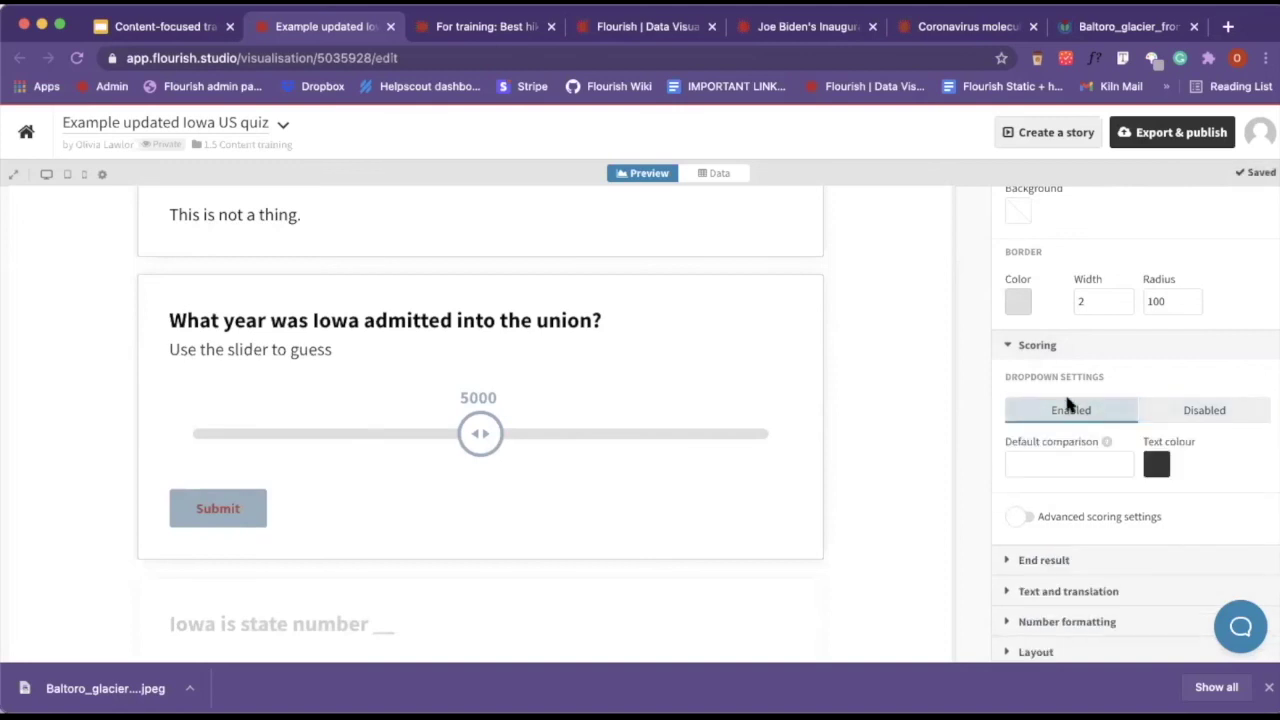
pyautogui.click(1060, 352)
# Review the End result text 'Thanks for taking the quiz', Text and translation, and Number formatting settings
pyautogui.click(1046, 390)
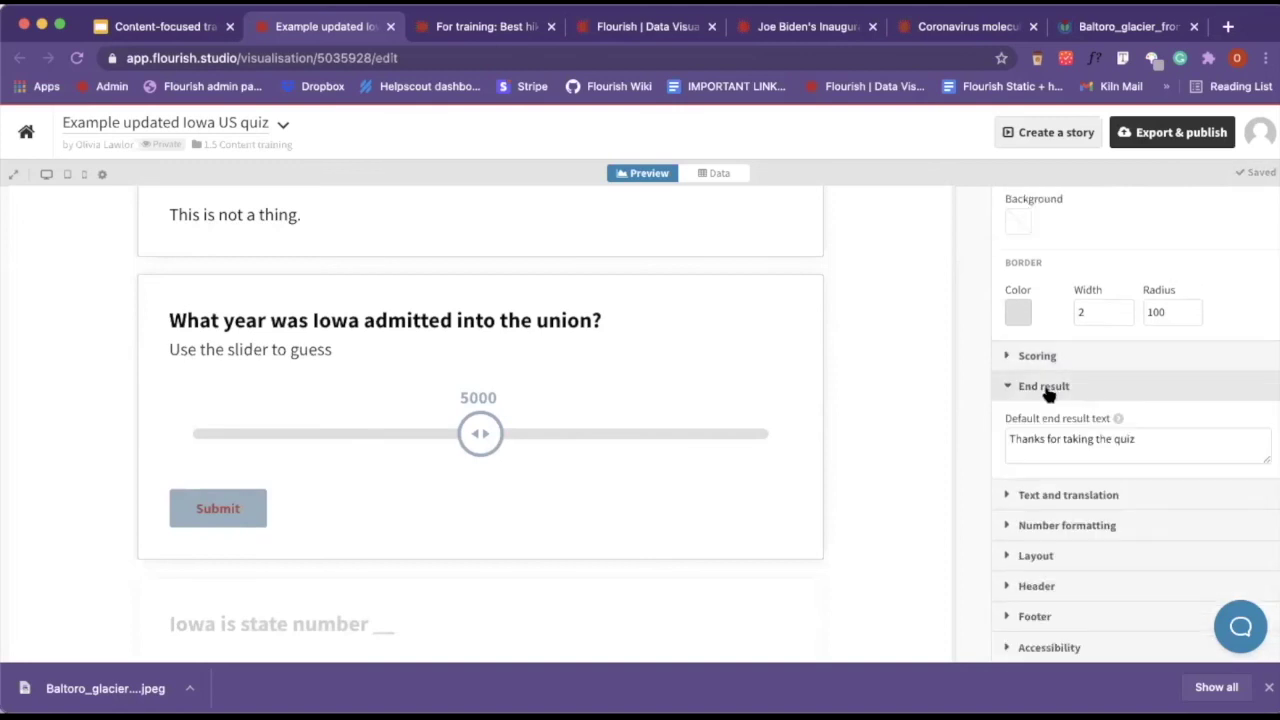
pyautogui.click(1046, 444)
pyautogui.tripleClick(1051, 446)
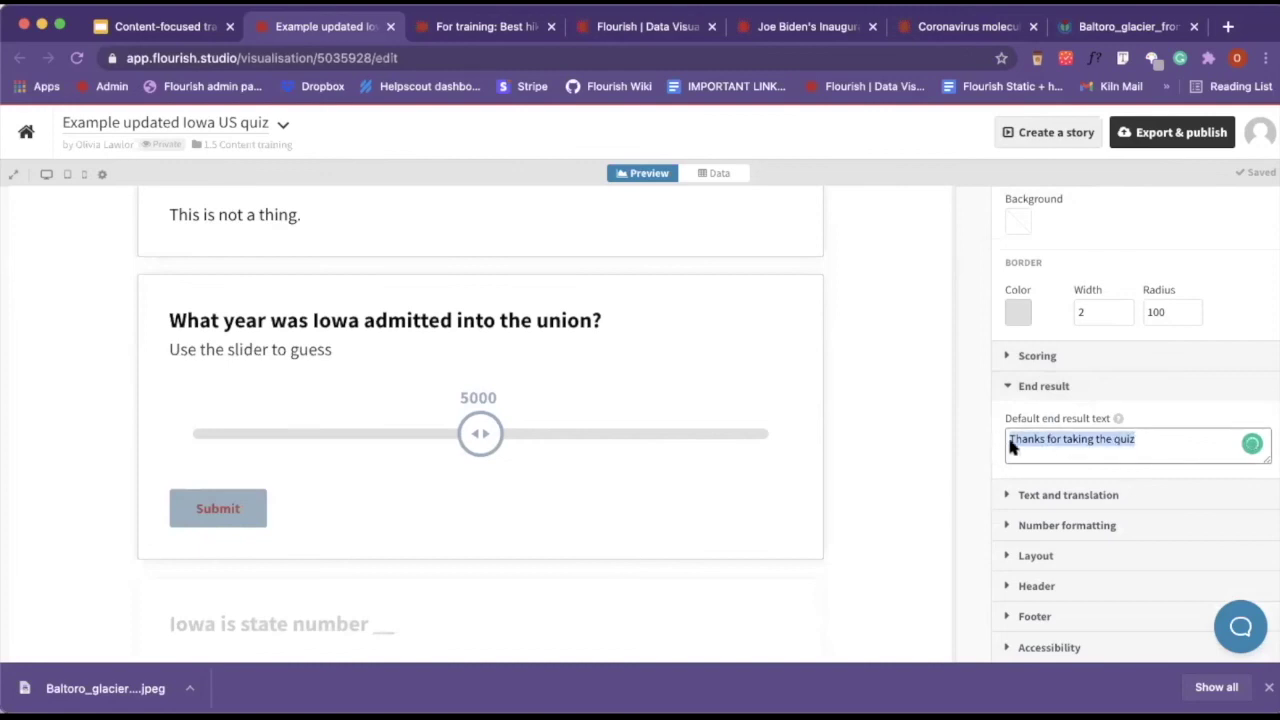
pyautogui.click(1020, 494)
pyautogui.scroll(-3, 1023, 557)
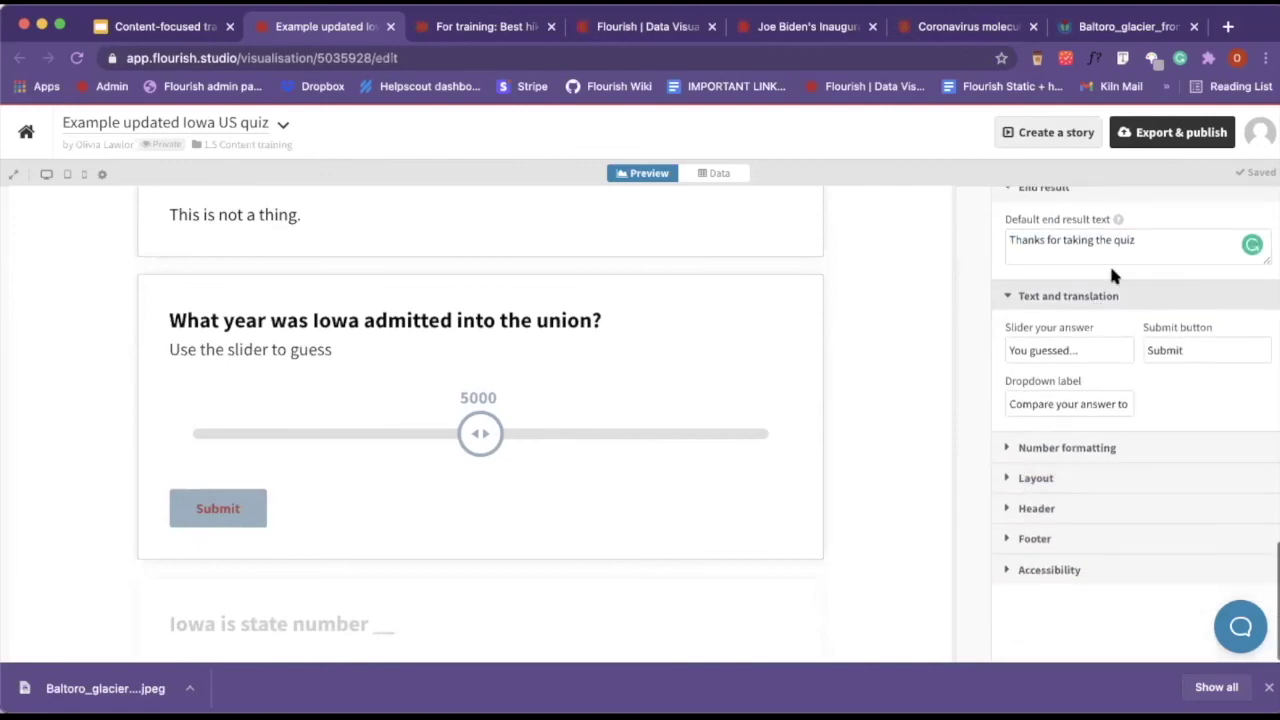
pyautogui.click(1046, 452)
pyautogui.scroll(-2, 1046, 457)
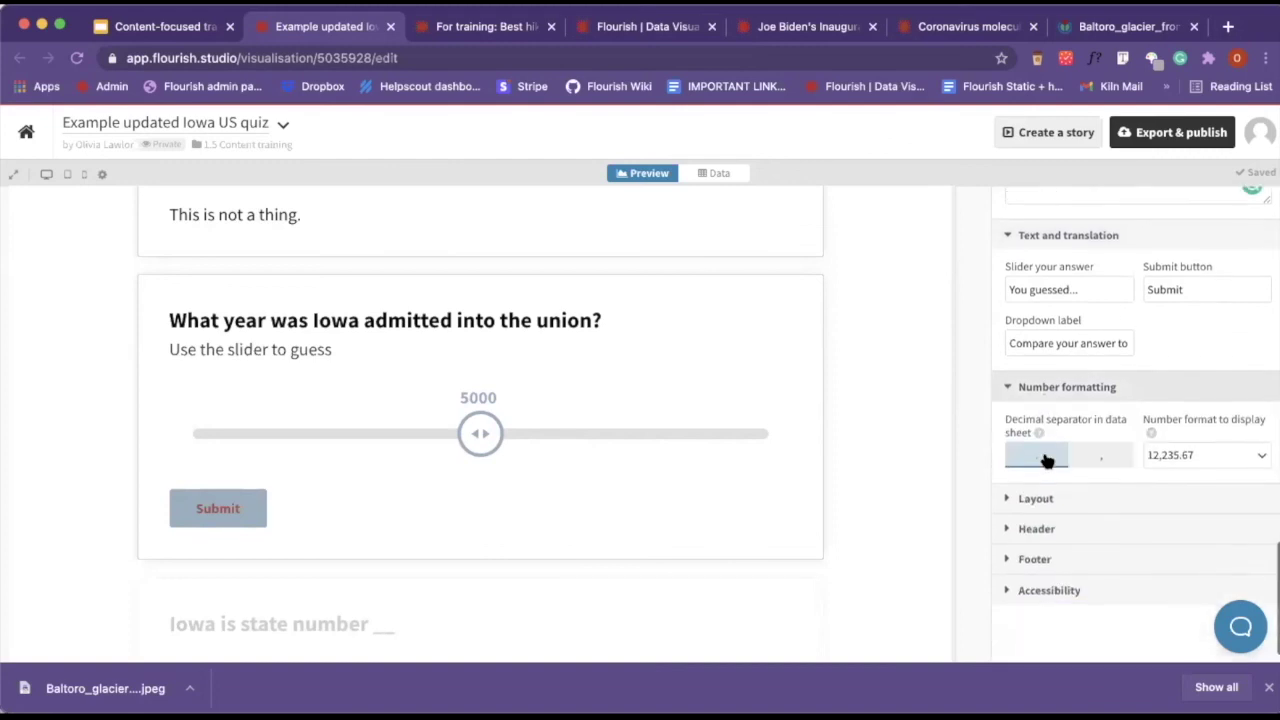
pyautogui.click(1068, 393)
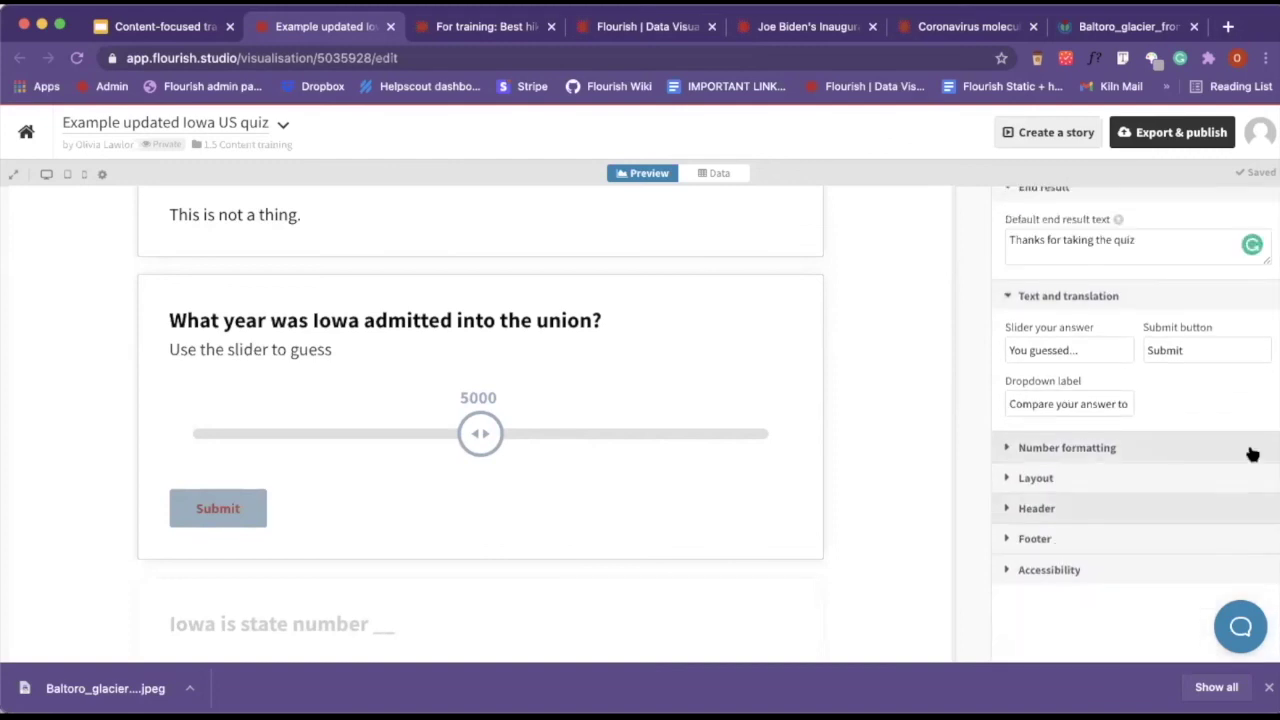